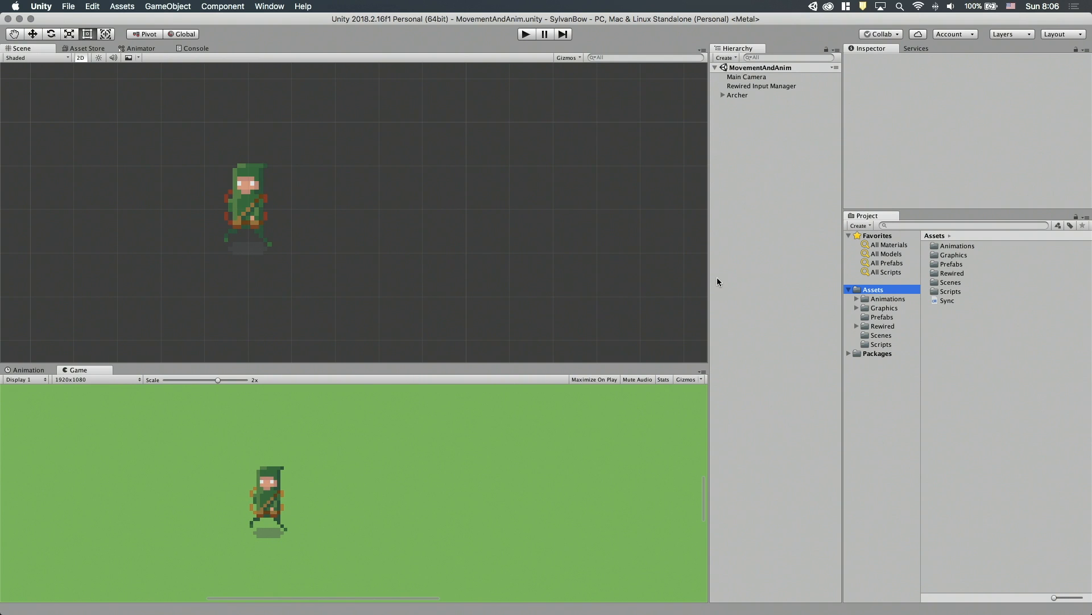
Create a folder named Level inside the Graphics asset folder.
double_click(954, 255)
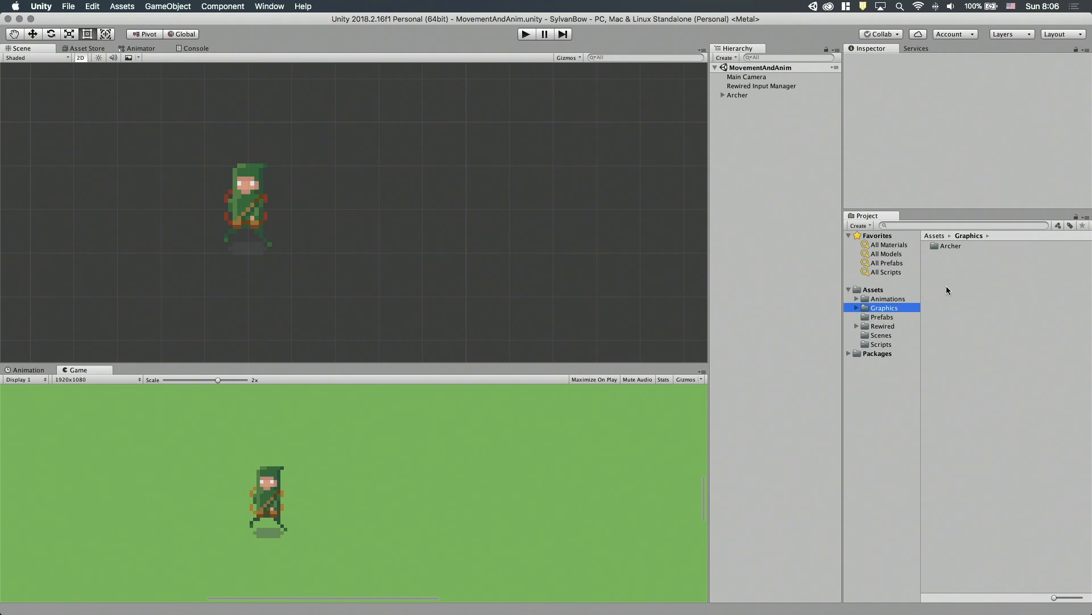
right_click(957, 279)
left_click(891, 213)
type("Level")
key("Return")
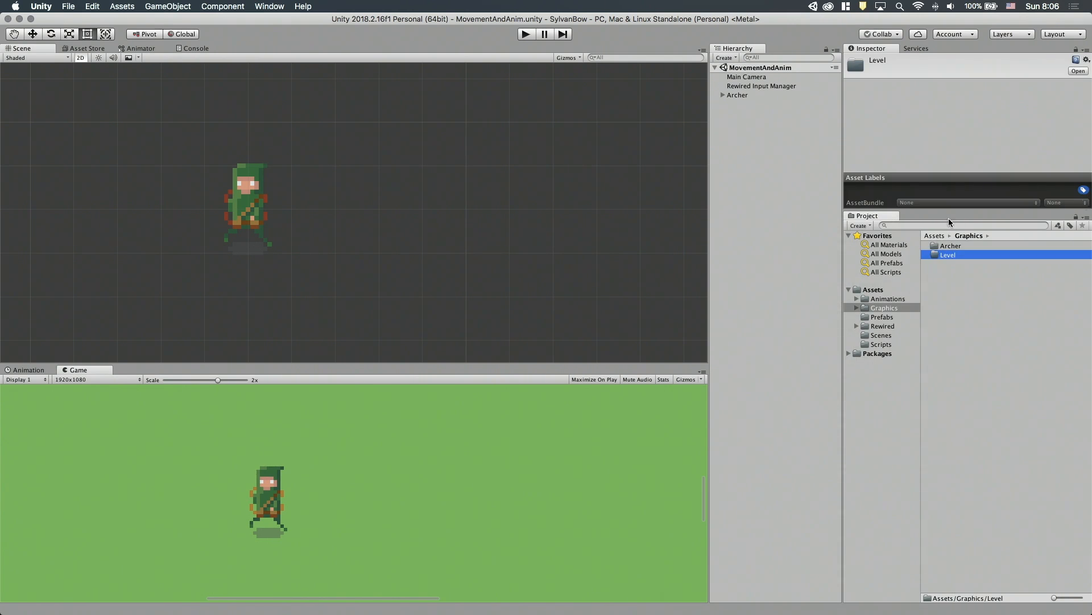
Import the LevelElements image file into the Level folder and select the imported texture.
double_click(934, 255)
key("super+Tab")
key("super+Tab")
key("super+Tab")
left_click_drag(230, 225, 963, 434)
left_click(932, 244)
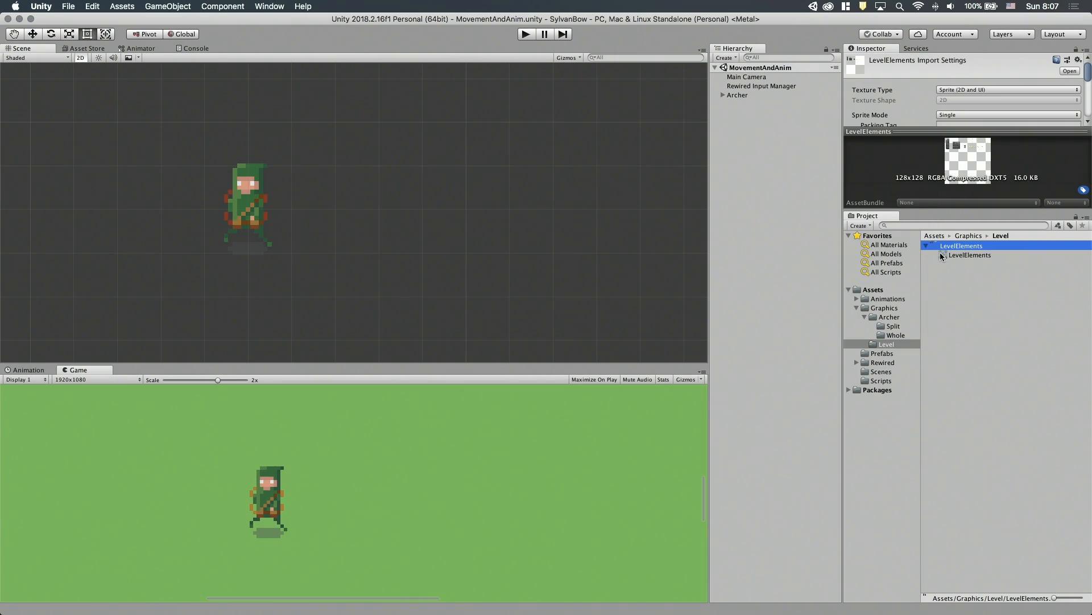
Enlarge the import settings area and set the LevelElements texture's Sprite Mode to Multiple.
left_click_drag(968, 131, 975, 165)
left_click_drag(973, 208, 975, 394)
scroll(926, 222, "down", 5)
scroll(946, 228, "up", 5)
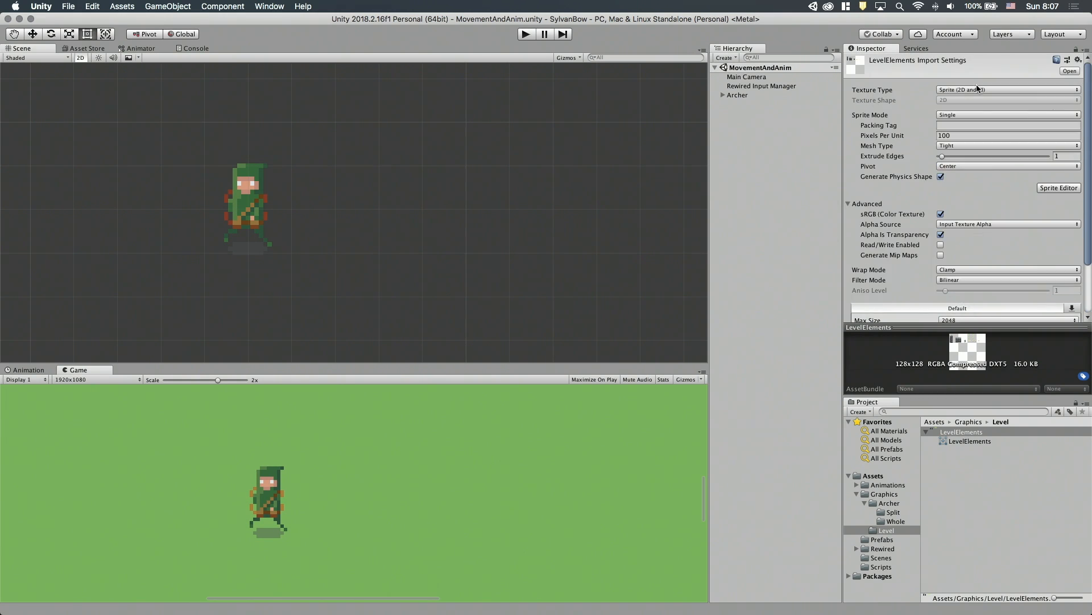
left_click(956, 115)
left_click(958, 125)
Set the LevelElements texture's Filter Mode to Point (no filter) and Compression to None, and apply the import settings.
scroll(891, 202, "down", 5)
left_click(960, 217)
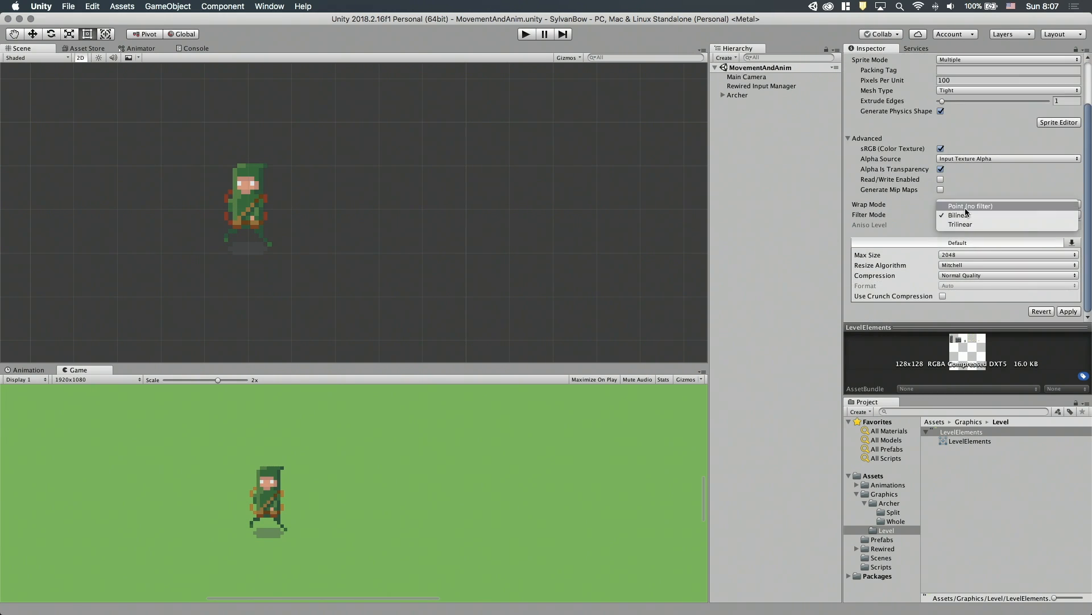
left_click(961, 205)
left_click(977, 276)
left_click(975, 257)
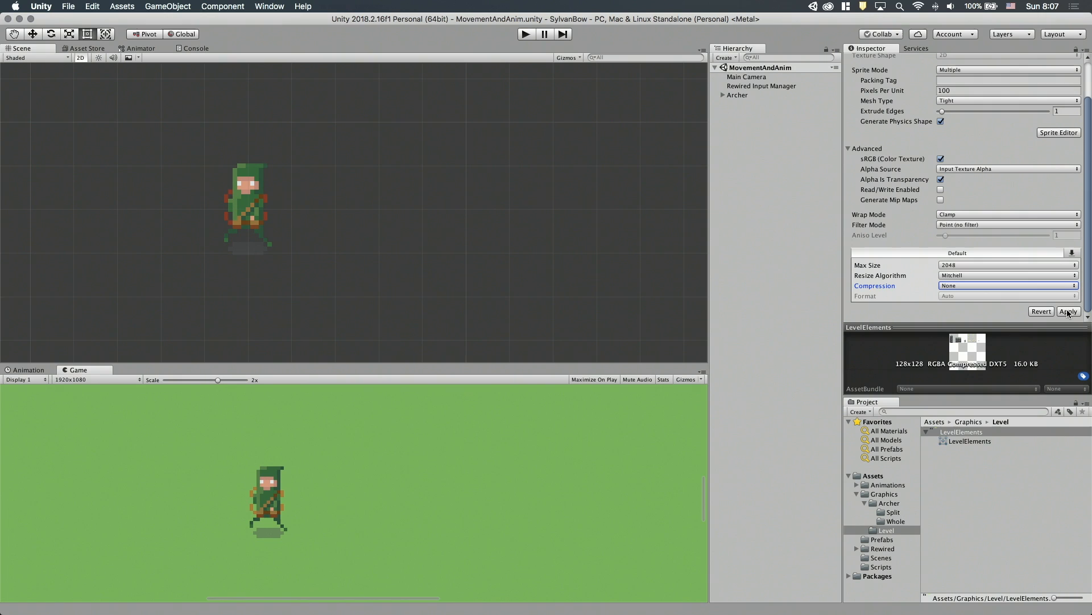
left_click(1068, 312)
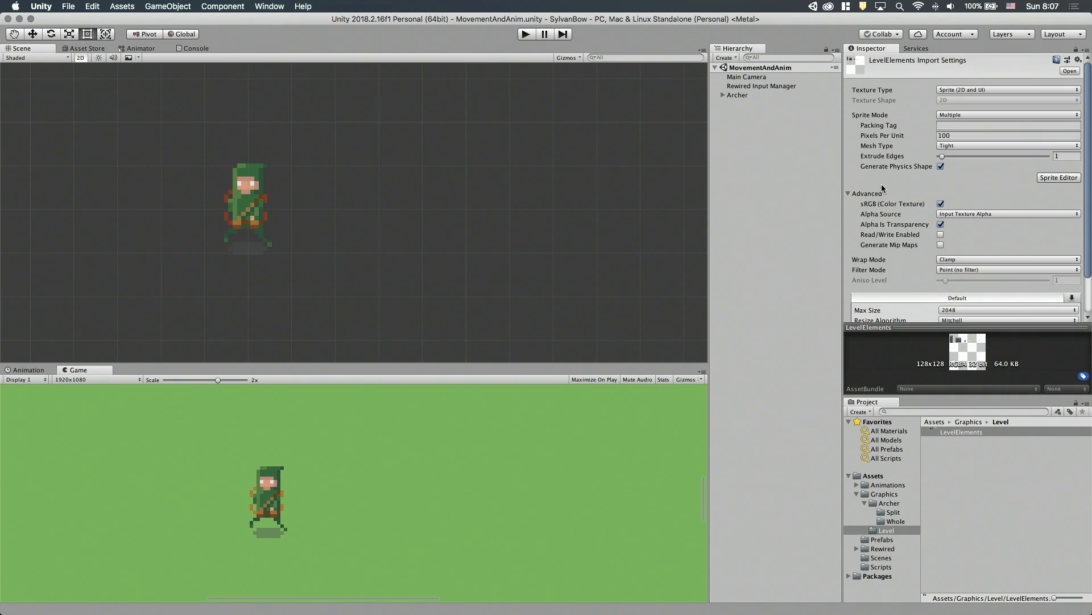
In the Sprite Editor's alpha view, outline the pillar (10 × 29), the square block (20 × 20) and the small block as separate sprites.
left_click(1046, 177)
left_click_drag(656, 95, 429, 98)
left_click(660, 110)
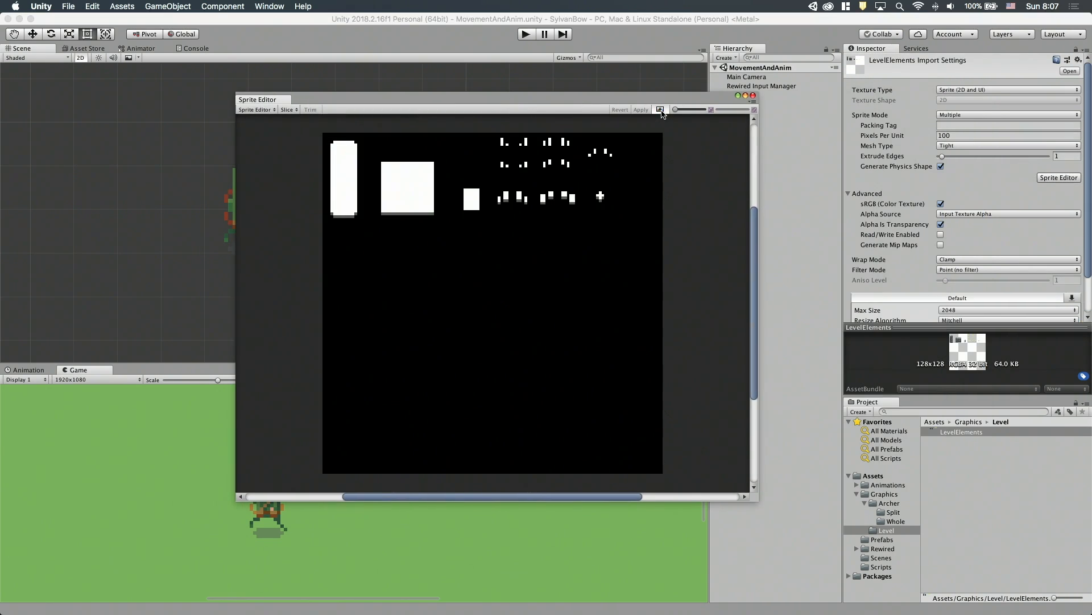
scroll(341, 182, "up", 5)
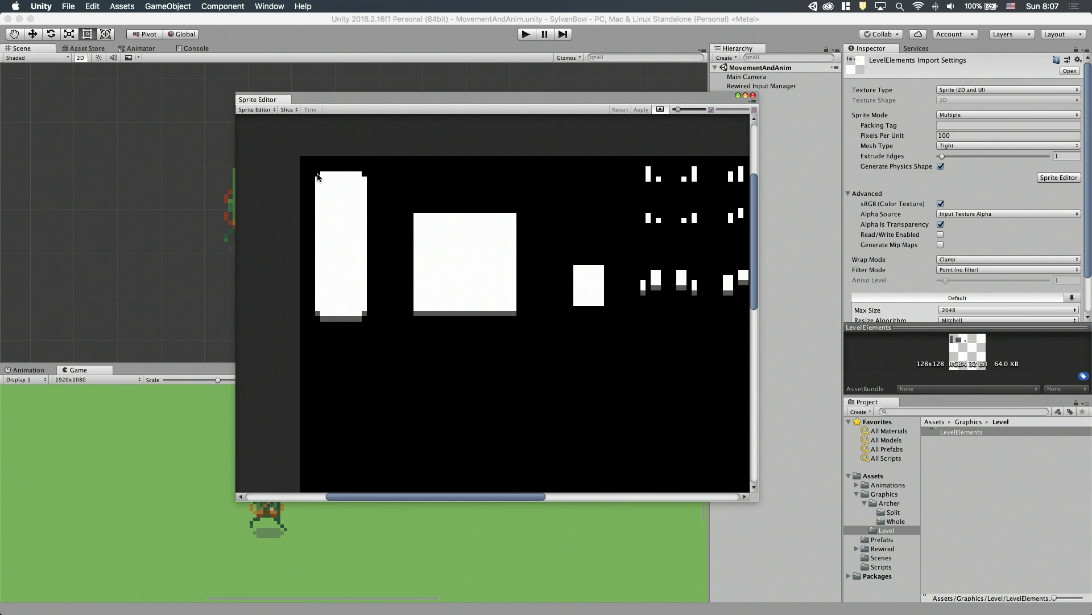
left_click_drag(317, 176, 367, 321)
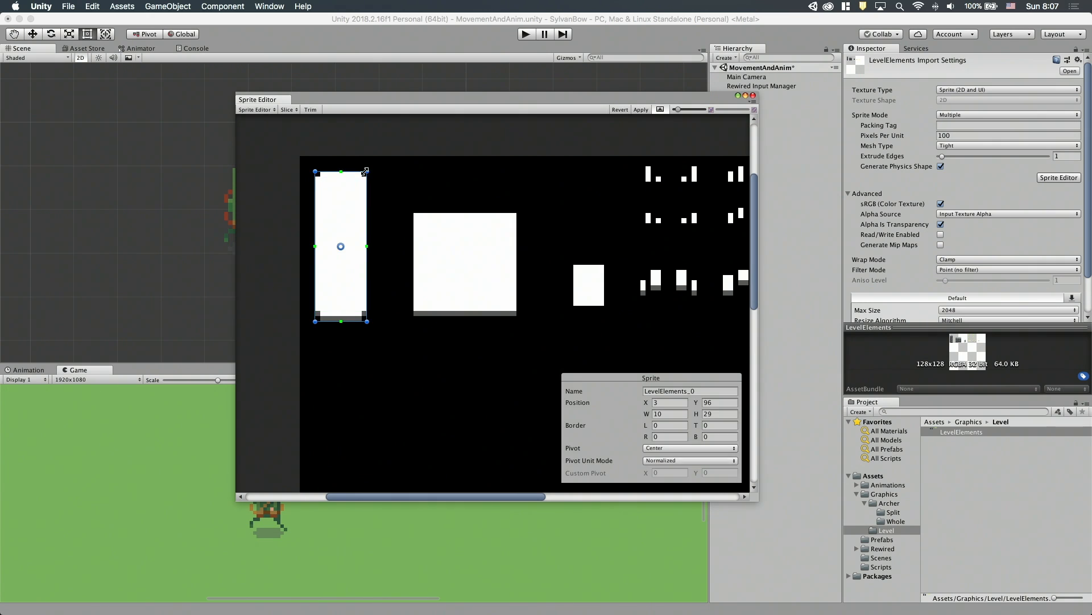
left_click_drag(413, 213, 517, 317)
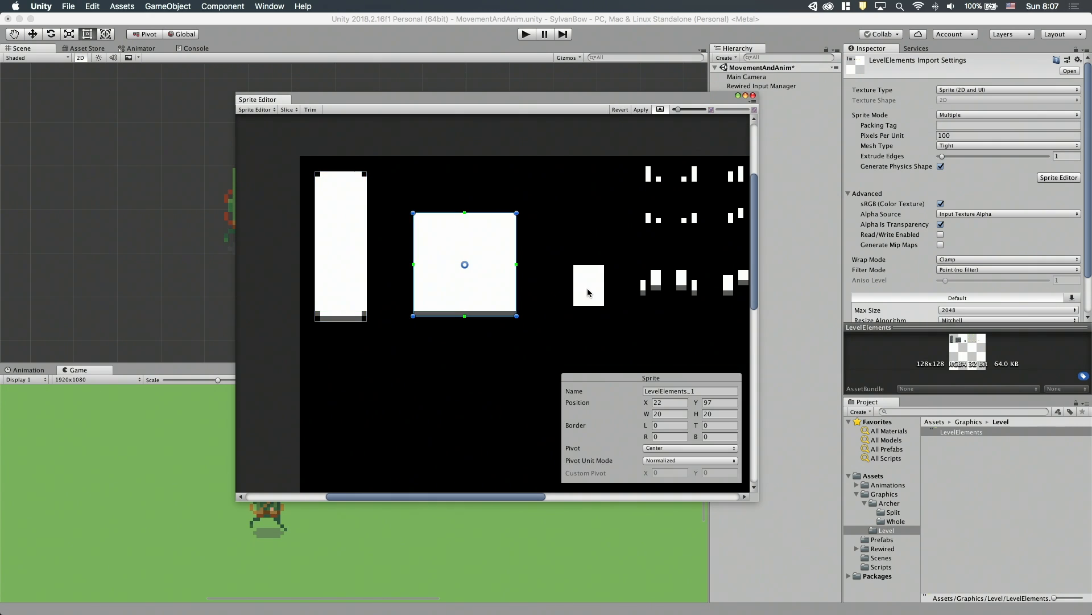
left_click_drag(595, 295, 511, 301, "alt")
Outline each of the ten small corner pieces in the sheet's upper rows as its own sprite.
left_click_drag(512, 302, 364, 307, "alt")
left_click_drag(401, 166, 453, 182)
left_click_drag(484, 166, 541, 187)
scroll(521, 172, "up", 5)
mouse_move(339, 225)
left_mouse_down()
mouse_move(362, 249)
mouse_move(417, 249)
left_mouse_up()
mouse_move(464, 225)
left_mouse_down()
mouse_move(487, 249)
mouse_move(541, 248)
left_mouse_up()
mouse_move(595, 194)
left_mouse_down()
mouse_move(619, 217)
mouse_move(666, 218)
left_mouse_up()
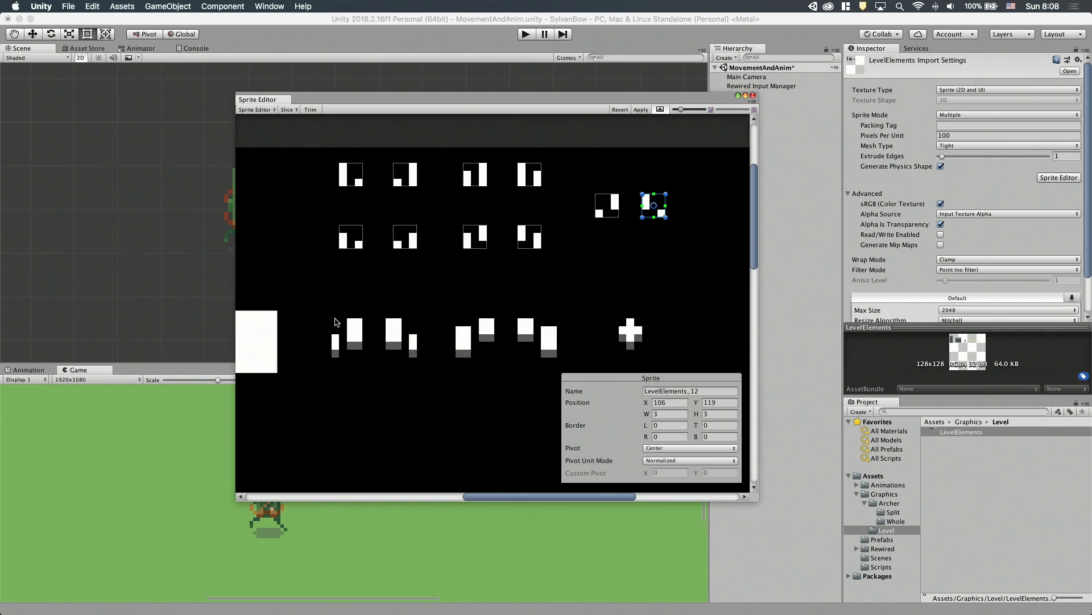
Outline the four lower shaded pieces and the plus-shaped piece as sprites, then apply the slicing and save.
left_click_drag(331, 318, 363, 357)
left_click_drag(386, 318, 416, 358)
left_click_drag(456, 318, 495, 357)
left_click_drag(517, 319, 558, 357)
left_click_drag(619, 318, 643, 349)
left_click(641, 110)
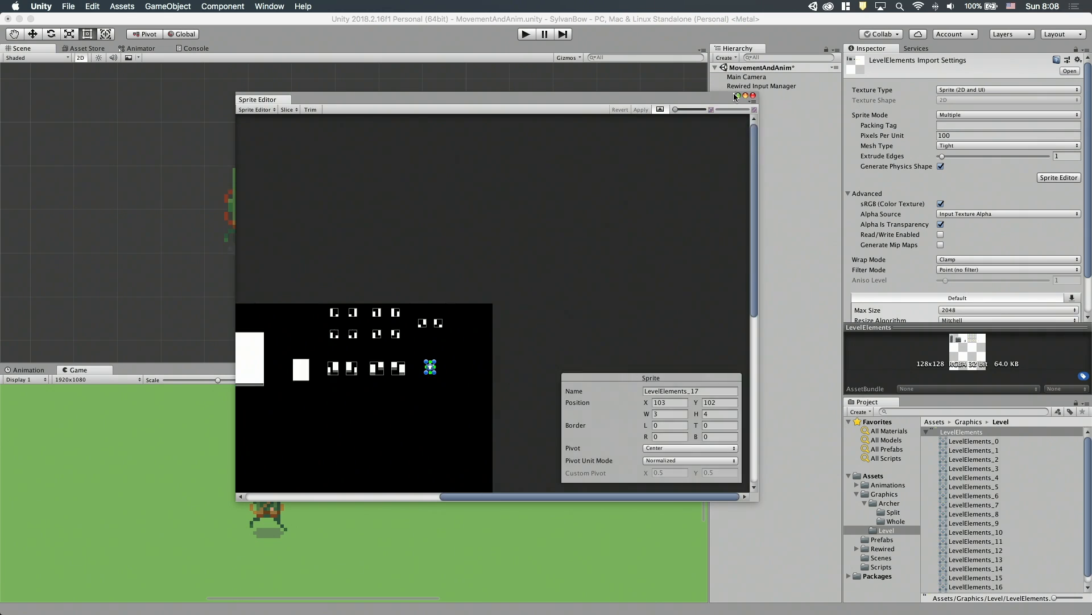
left_click(753, 96)
key("super+s")
left_click(737, 96)
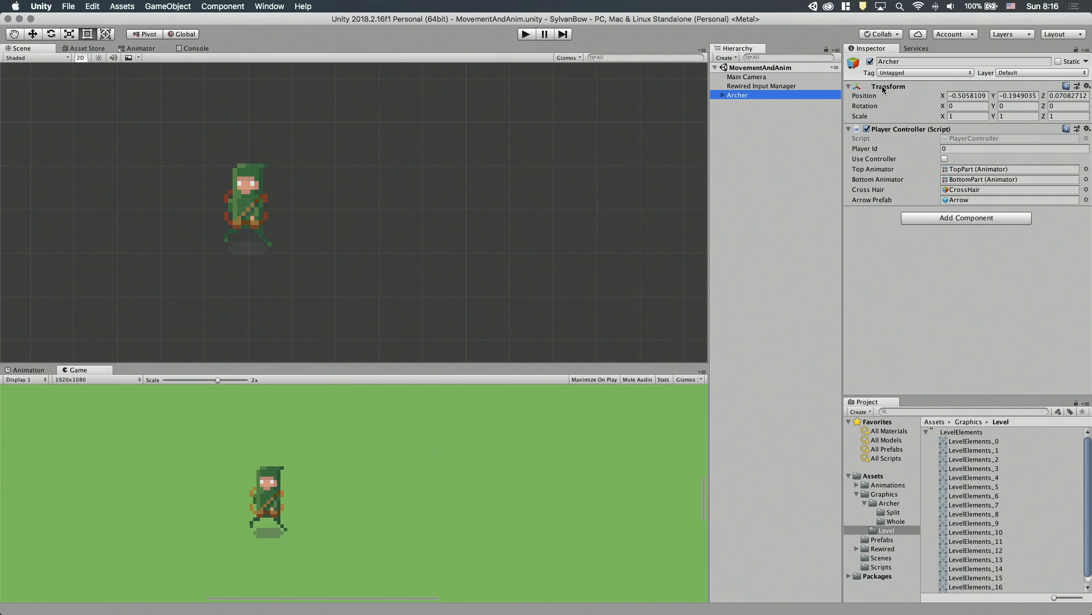
Deactivate the Archer object and place the LevelElements_0 pillar sprite in the scene at about X -0.20, Y -0.21.
left_click(870, 62)
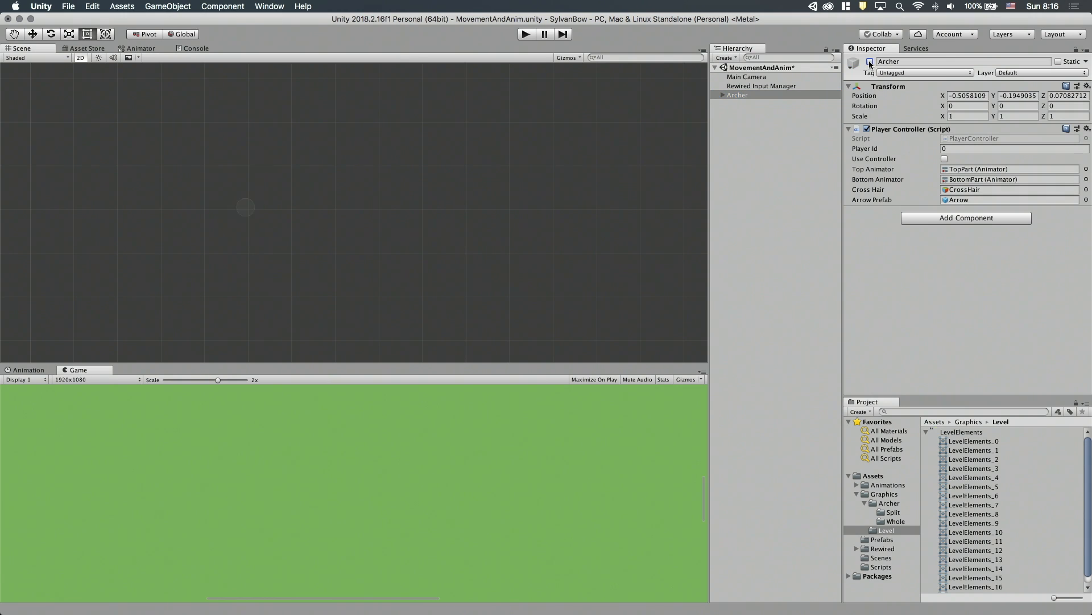
left_click(966, 441)
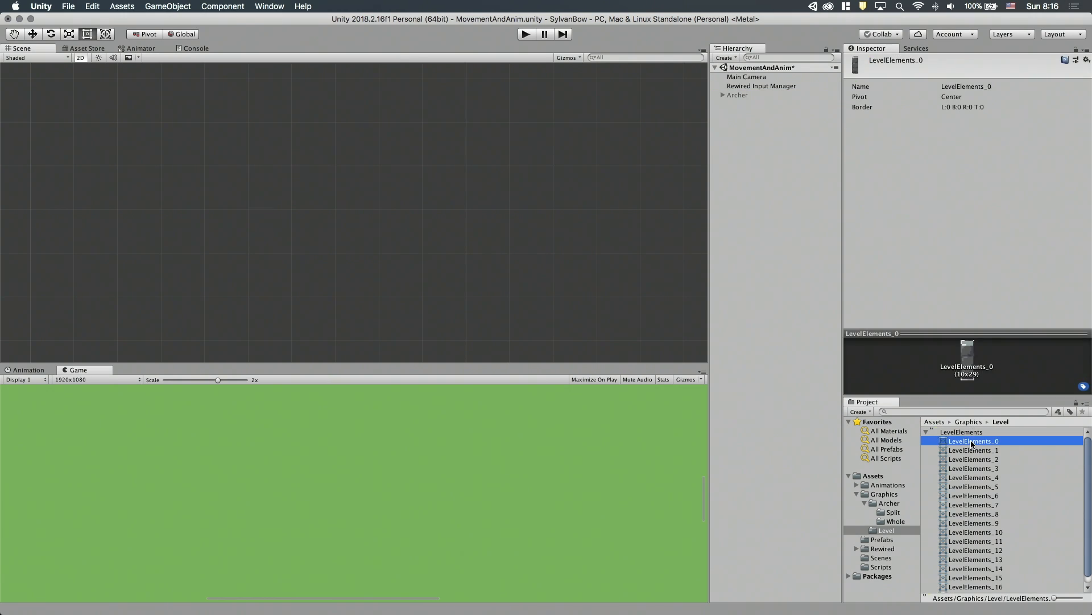
left_click_drag(703, 325, 380, 217)
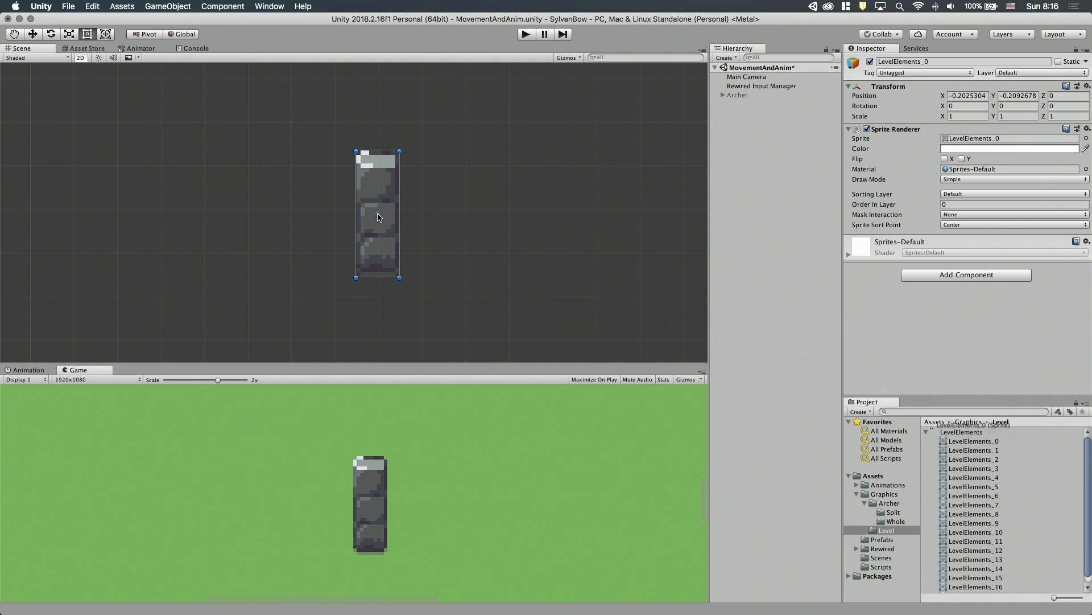
Place the BasicMovement_2 sprite from the Archer's Whole graphics folder in the scene beside the pillar.
left_click(888, 521)
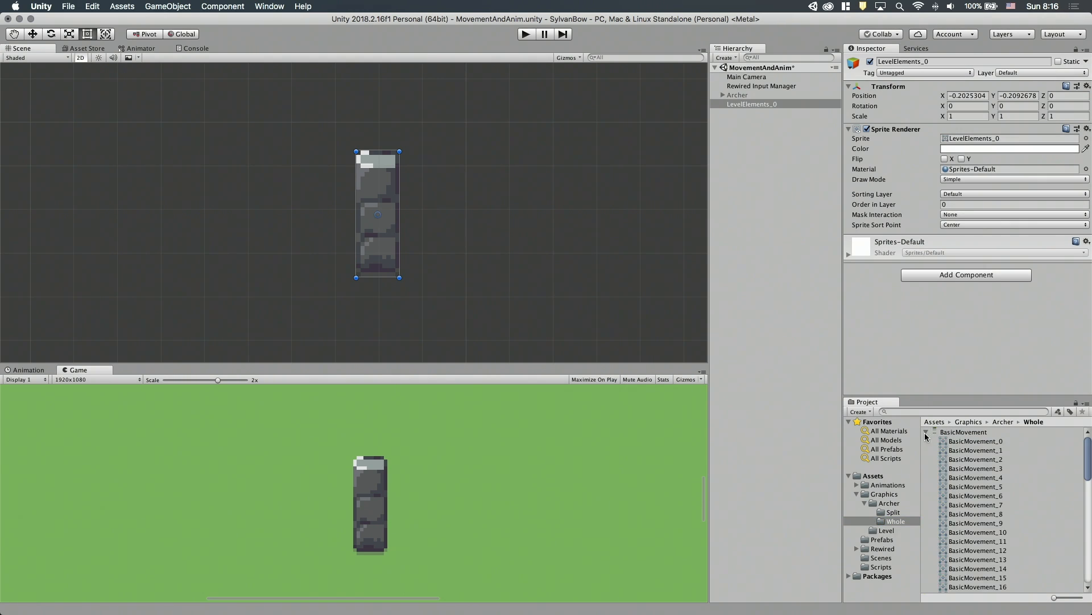
left_click_drag(988, 463, 442, 240)
key("w")
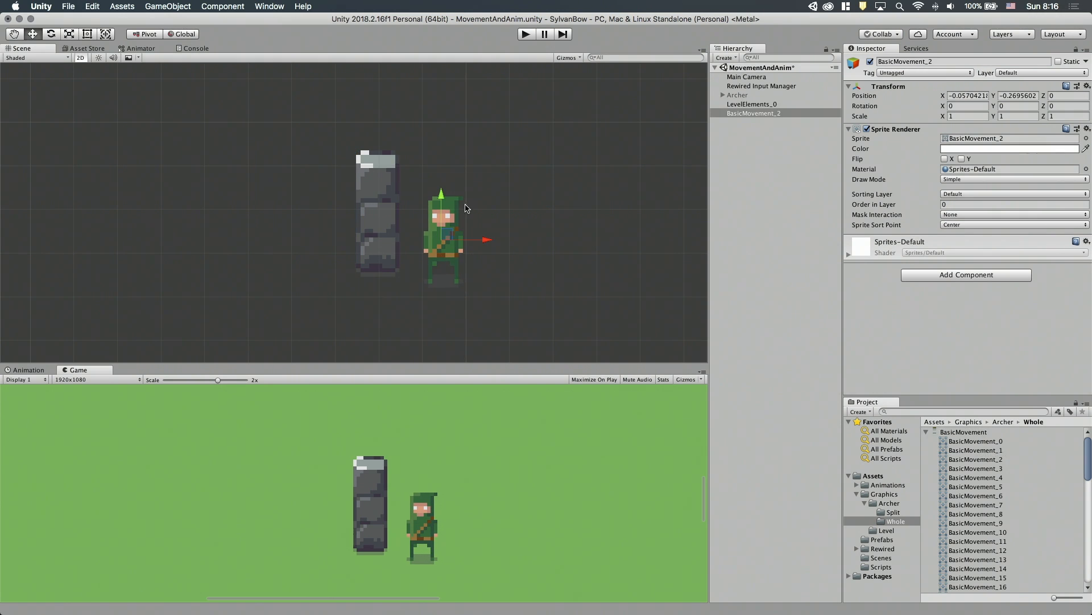
Move the archer sprite over the pillar to check their drawing order, and bring it back beside the pillar.
left_click_drag(449, 237, 406, 205)
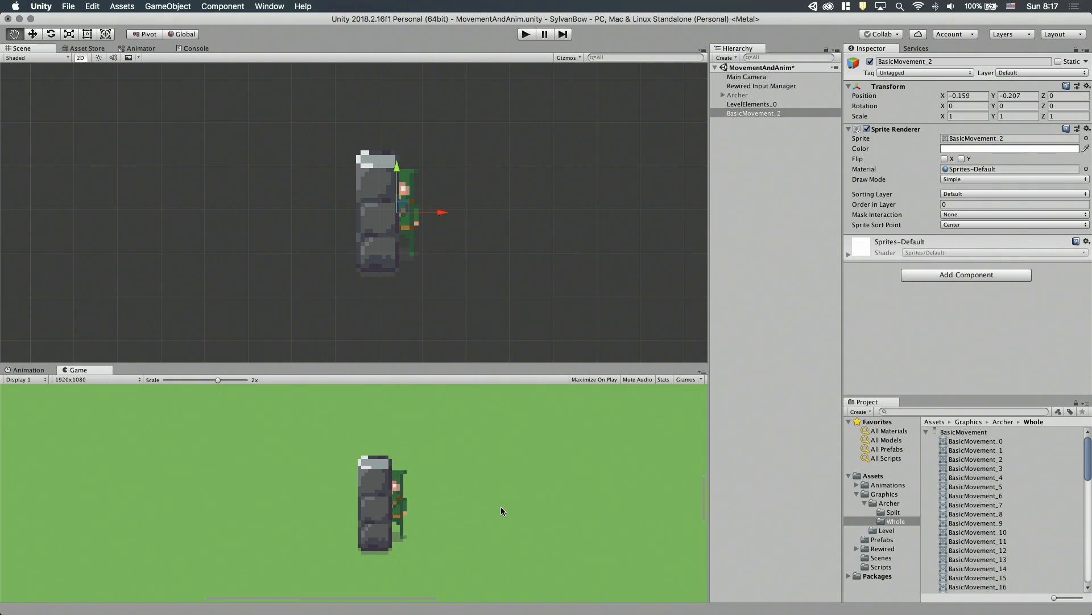
middle_click_drag(500, 507, 482, 471)
scroll(482, 470, "down", 2)
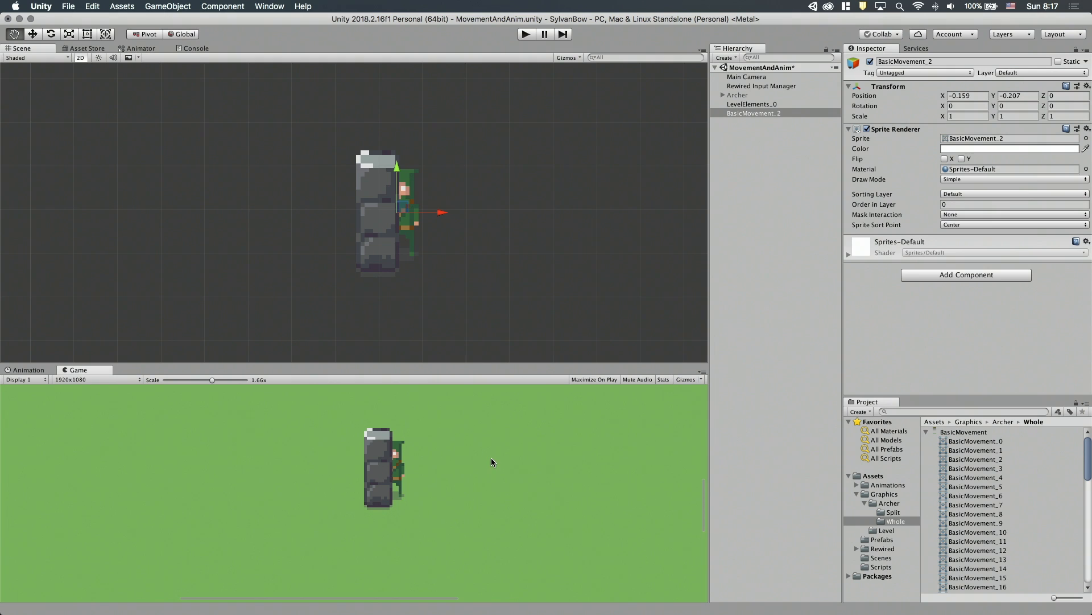
left_click_drag(404, 209, 463, 238)
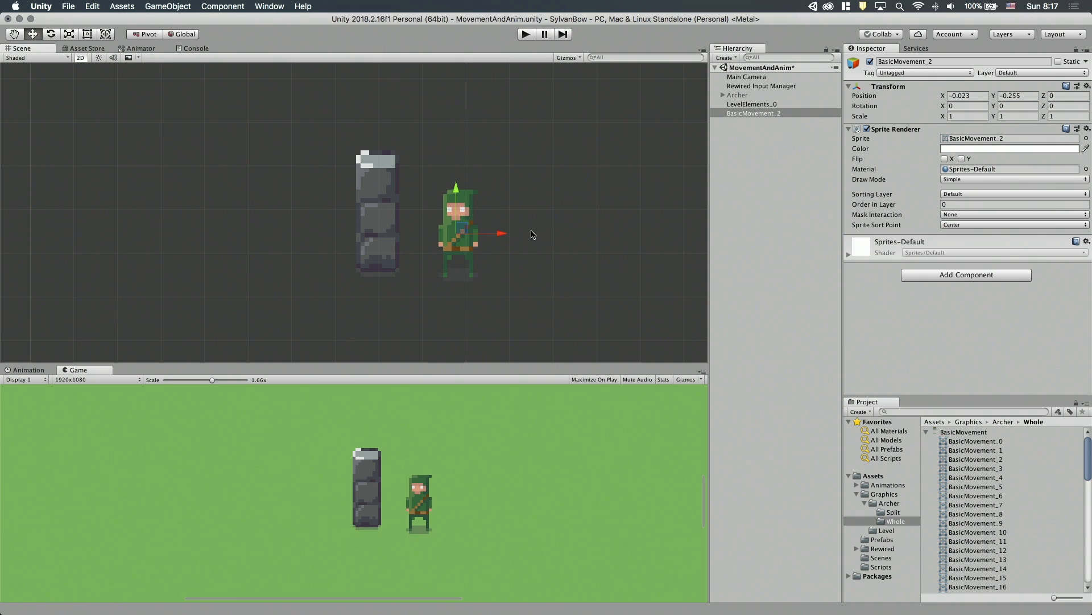
Test Order in Layer values 56 and 26 on the archer sprite against the pillar, and reset the order to 0.
left_click(877, 206)
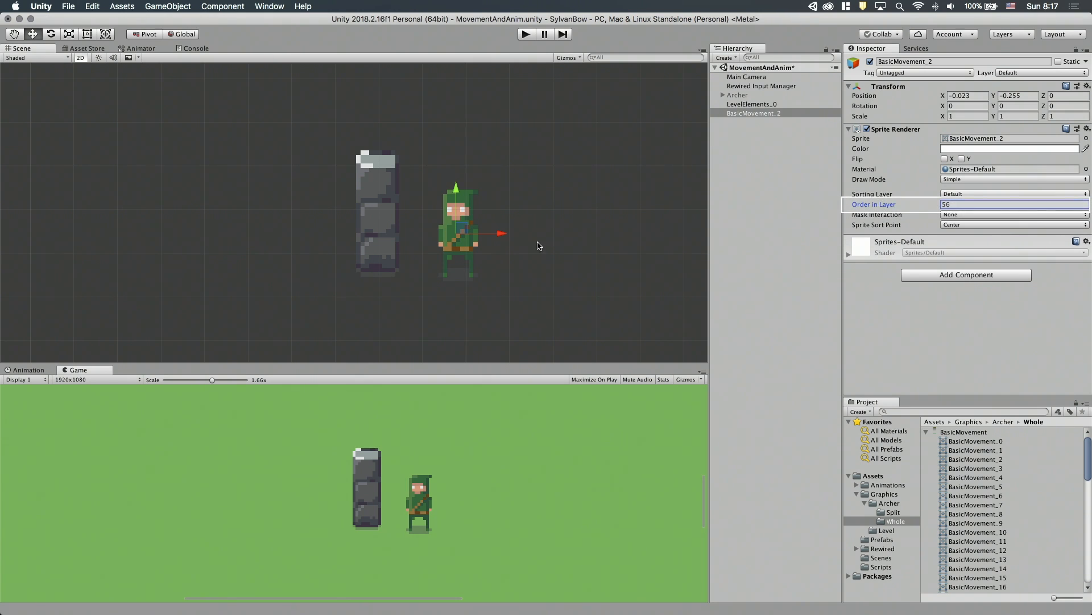
left_click_drag(472, 232, 386, 240)
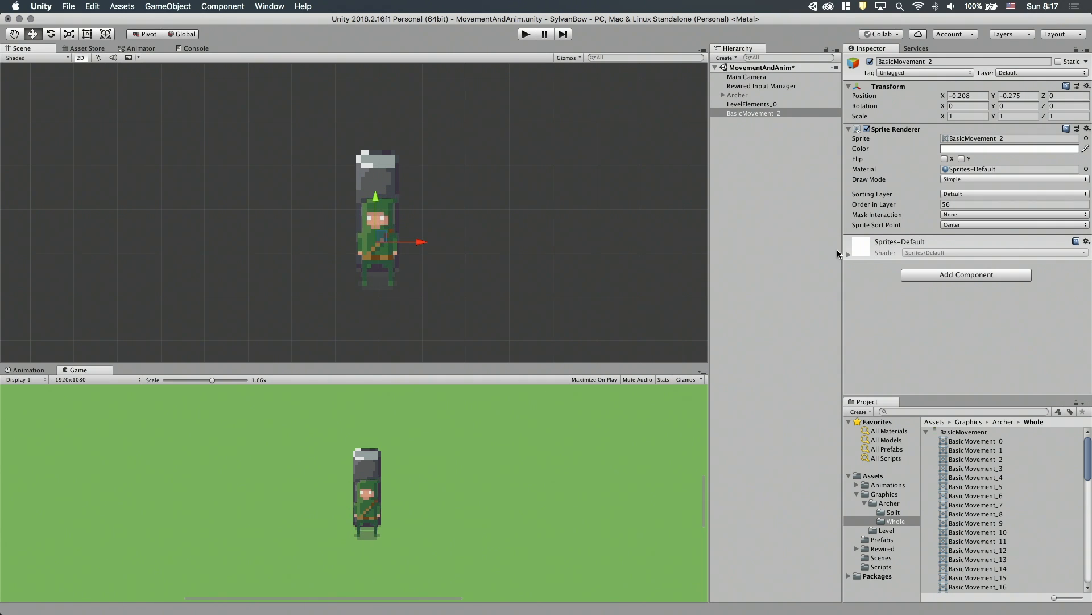
mouse_move(903, 207)
left_mouse_down()
mouse_move(858, 203)
mouse_move(882, 205)
left_mouse_up()
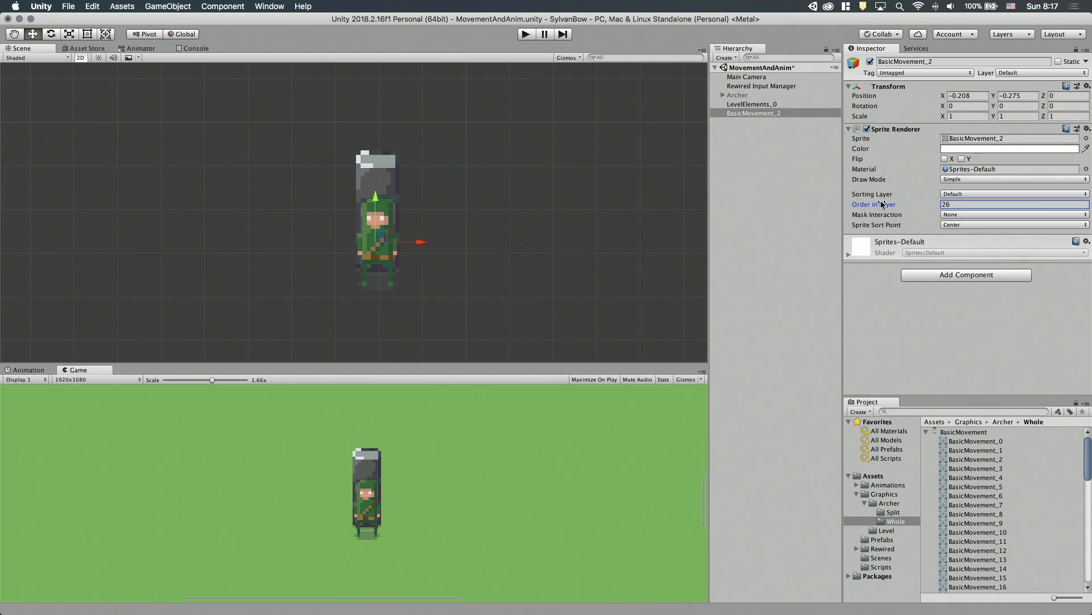
left_click_drag(380, 245, 458, 234)
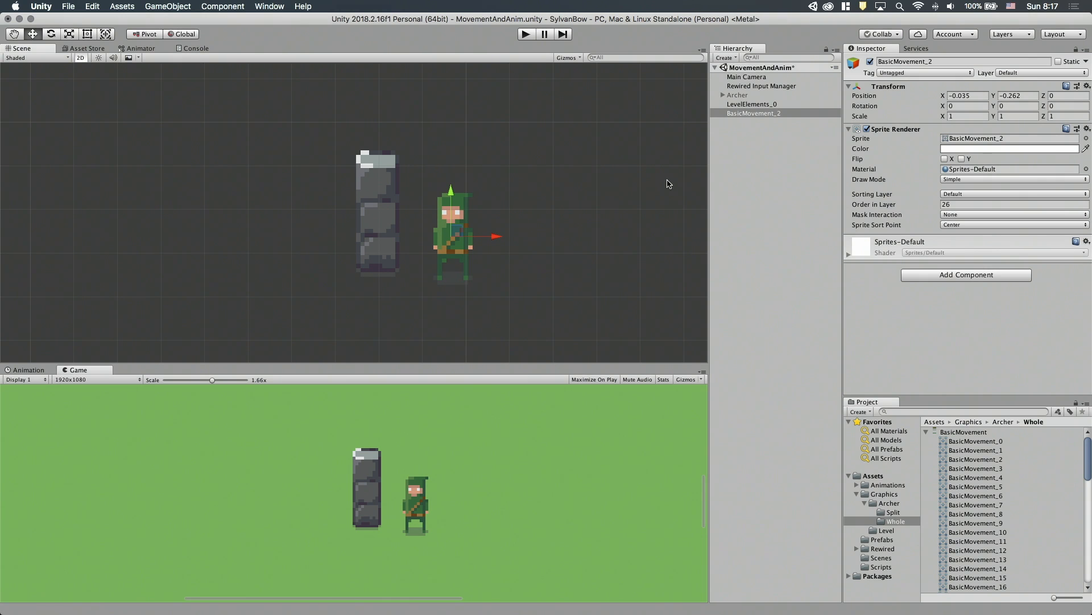
left_click(958, 203)
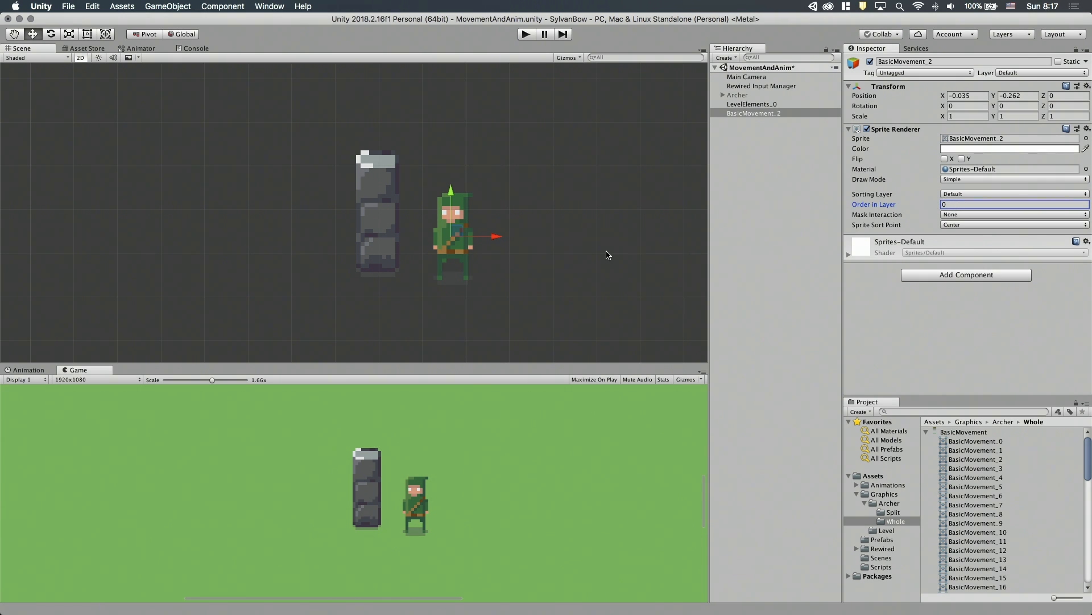
left_click_drag(458, 232, 451, 232)
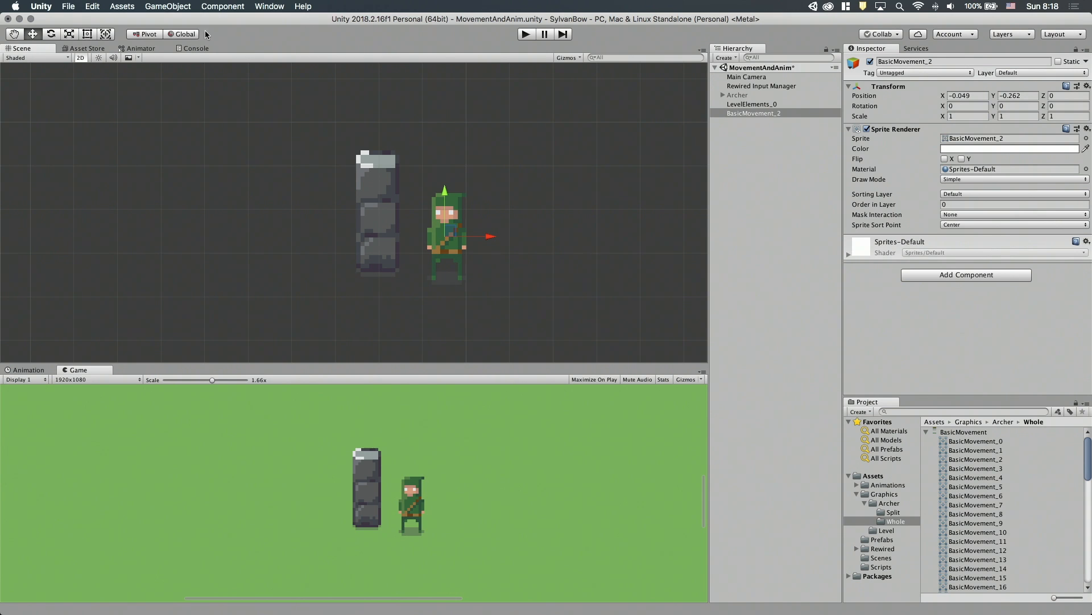
In the project's Graphics settings, set Transparency Sort Mode to Custom Axis with the sort axis at Y 1 and Z 0.
left_click(94, 6)
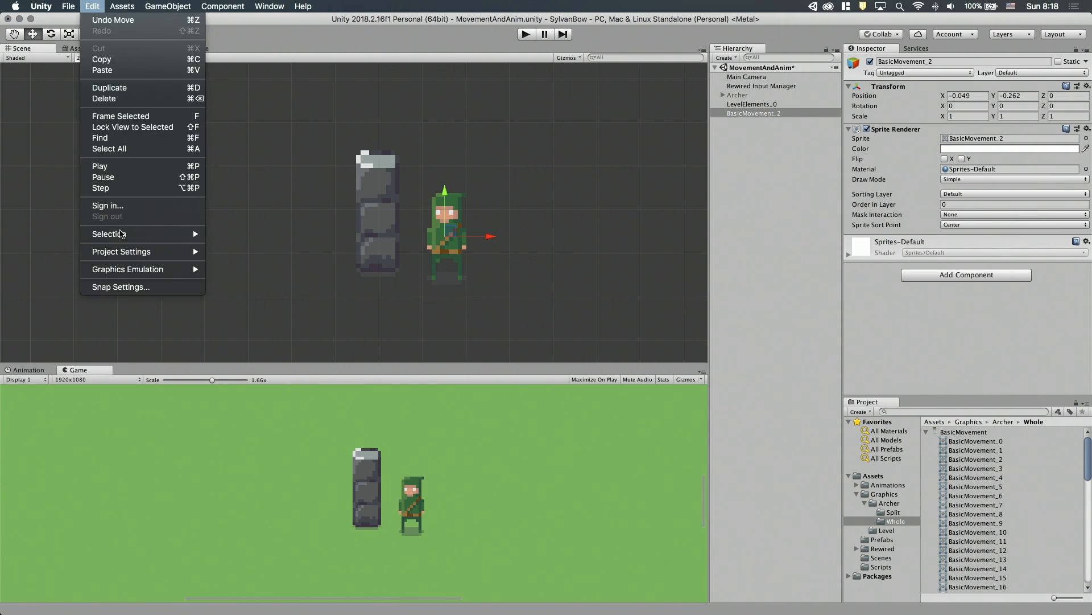
mouse_move(113, 254)
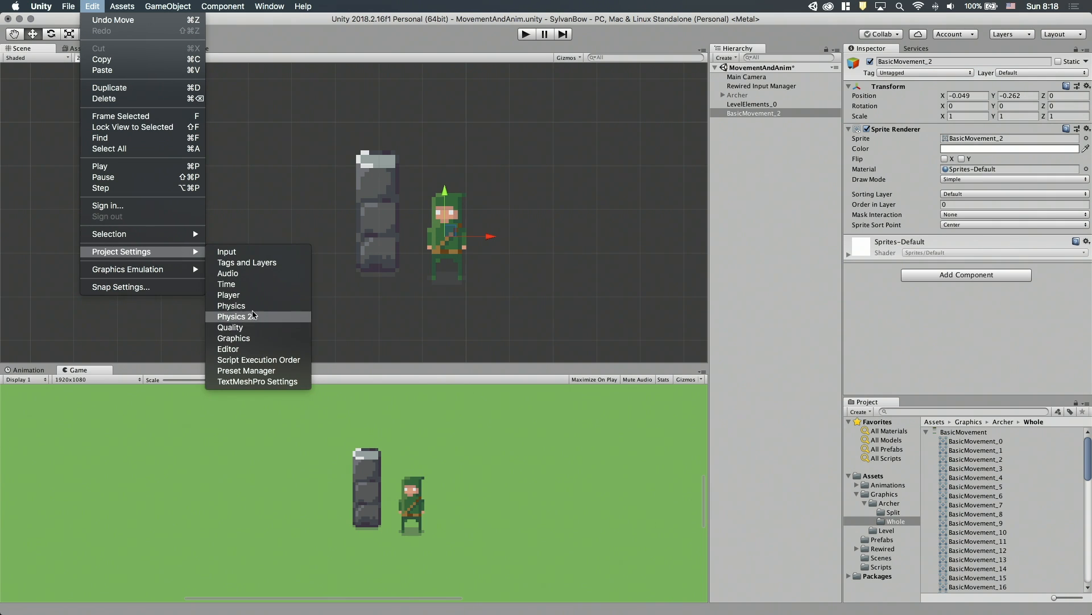
left_click(245, 338)
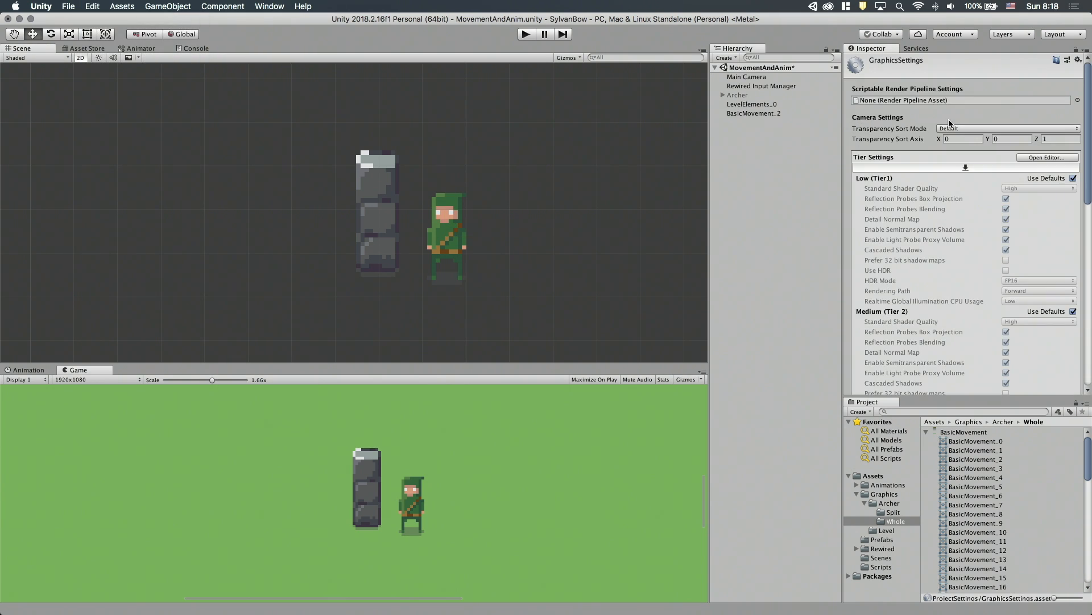
left_click(949, 128)
left_click(953, 157)
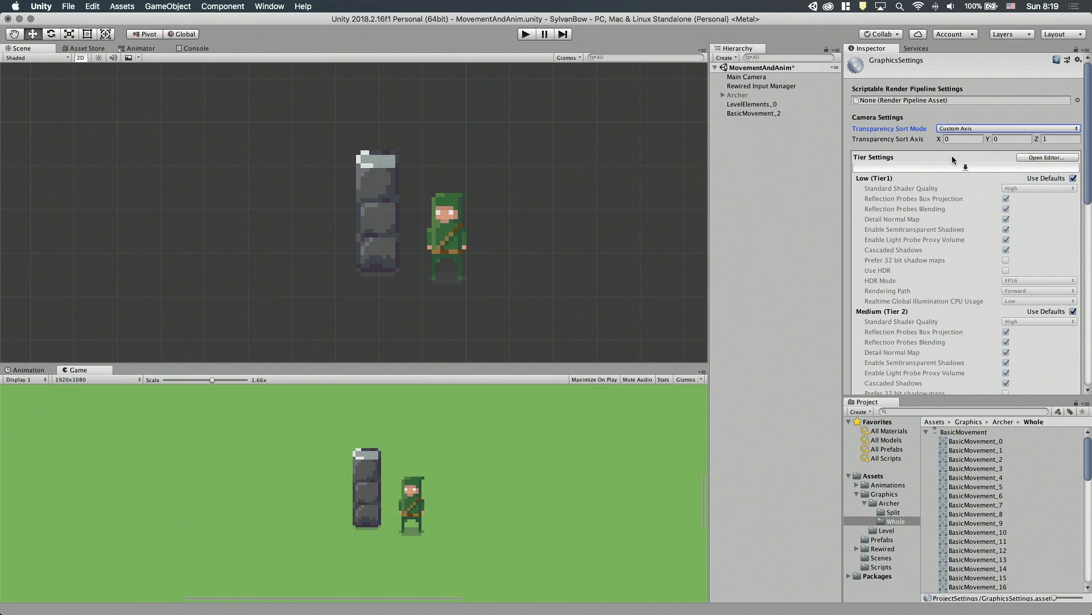
left_click(1006, 141)
type("1")
key("Tab")
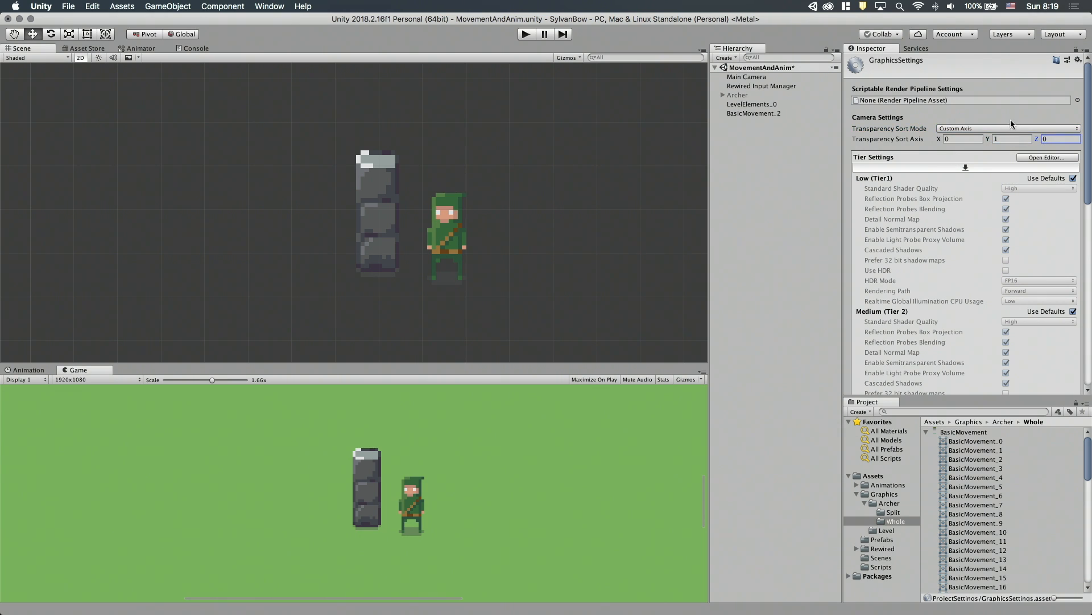
Move the BasicMovement_2 archer sprite to about X -0.057, Y -0.305, beside the pillar's lower part.
left_click(755, 114)
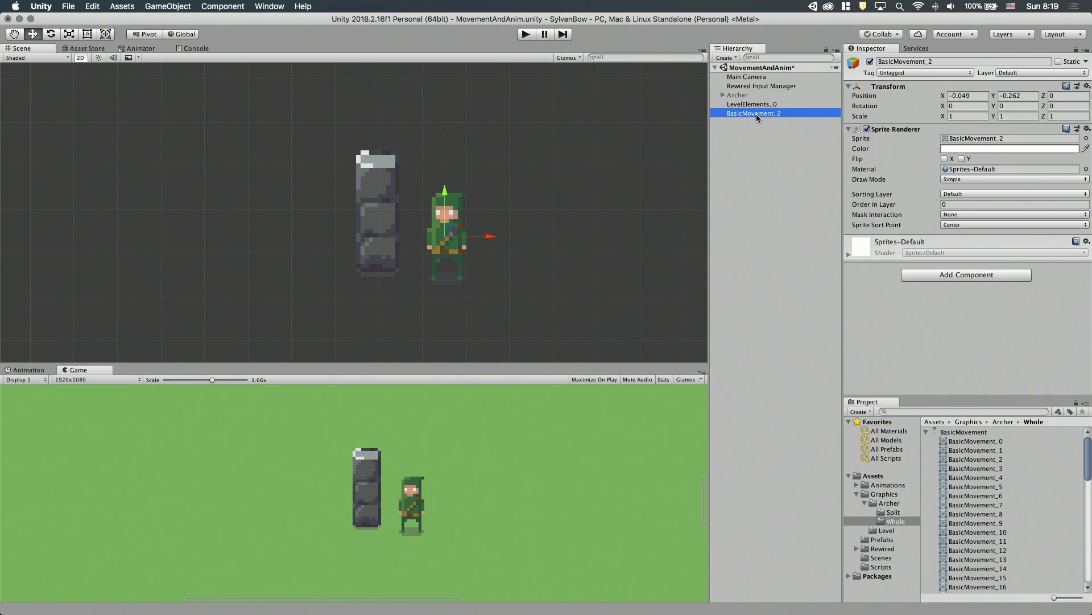
mouse_move(453, 235)
left_mouse_down()
mouse_move(397, 239)
mouse_move(406, 197)
mouse_move(395, 244)
mouse_move(349, 214)
mouse_move(393, 206)
mouse_move(415, 244)
mouse_move(359, 228)
mouse_move(413, 215)
mouse_move(333, 225)
mouse_move(435, 234)
mouse_move(383, 180)
mouse_move(410, 244)
mouse_move(385, 212)
mouse_move(428, 214)
mouse_move(428, 190)
mouse_move(410, 215)
mouse_move(433, 244)
mouse_move(429, 200)
mouse_move(412, 213)
mouse_move(412, 237)
mouse_move(433, 243)
left_mouse_up()
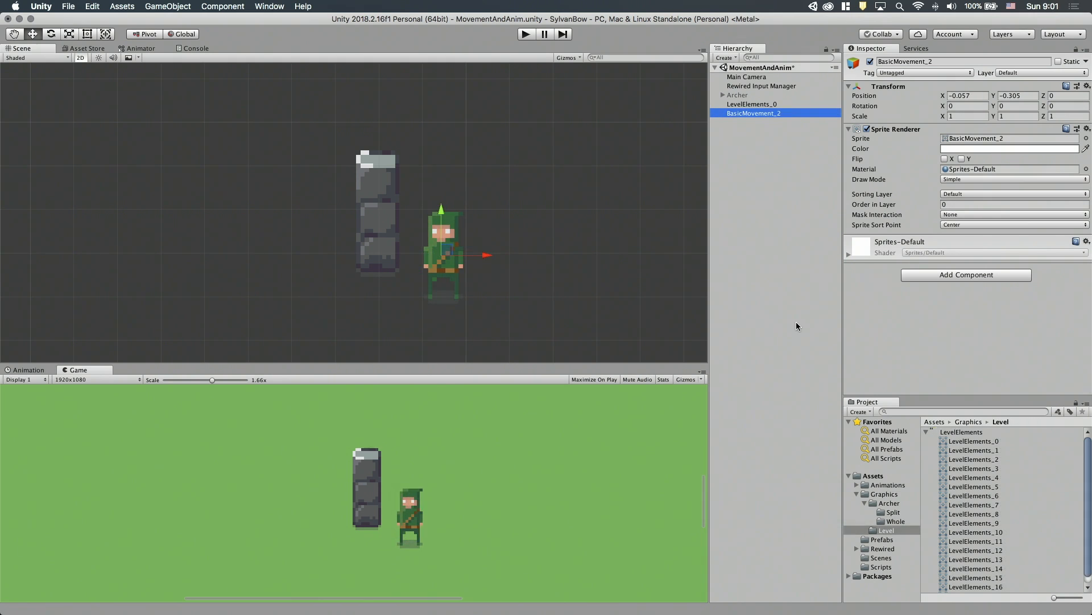
Set Sprite Sort Point to Pivot for both the BasicMovement_2 archer sprite and the LevelElements_0 pillar.
left_click(951, 227)
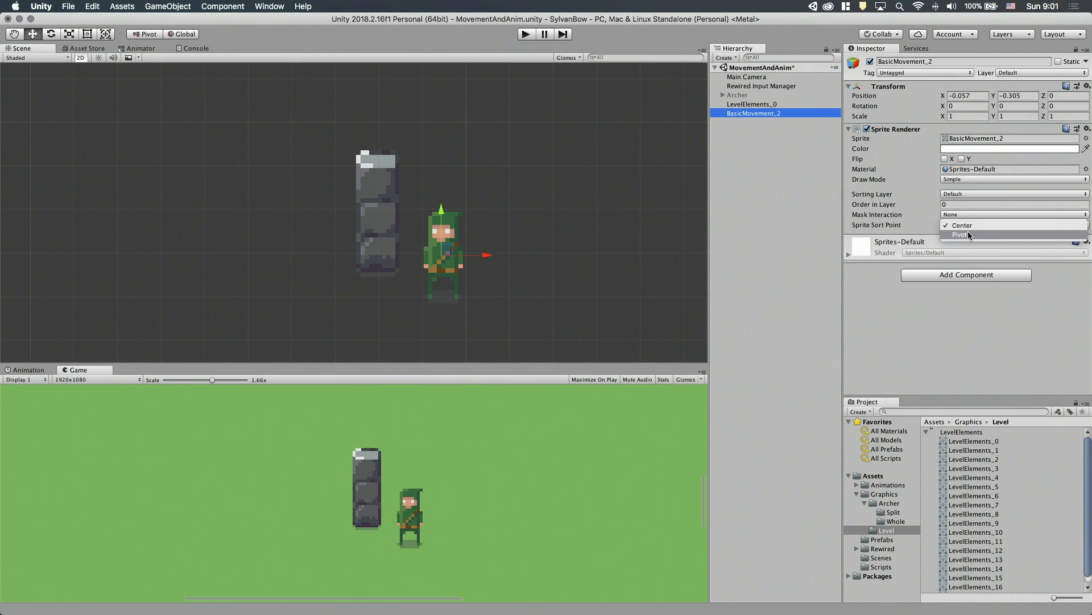
left_click(969, 235)
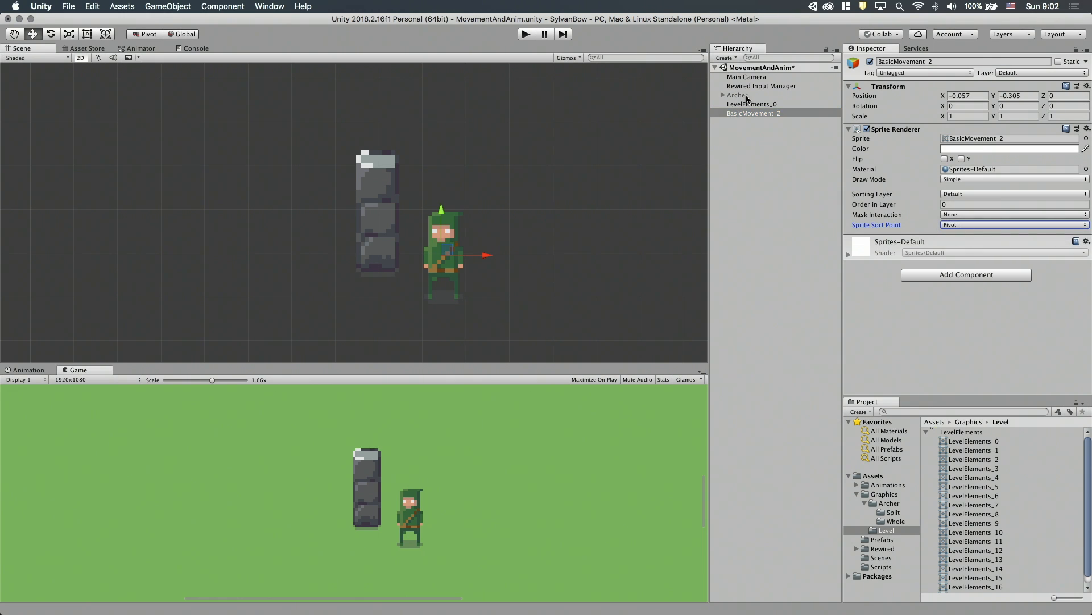
left_click(381, 202)
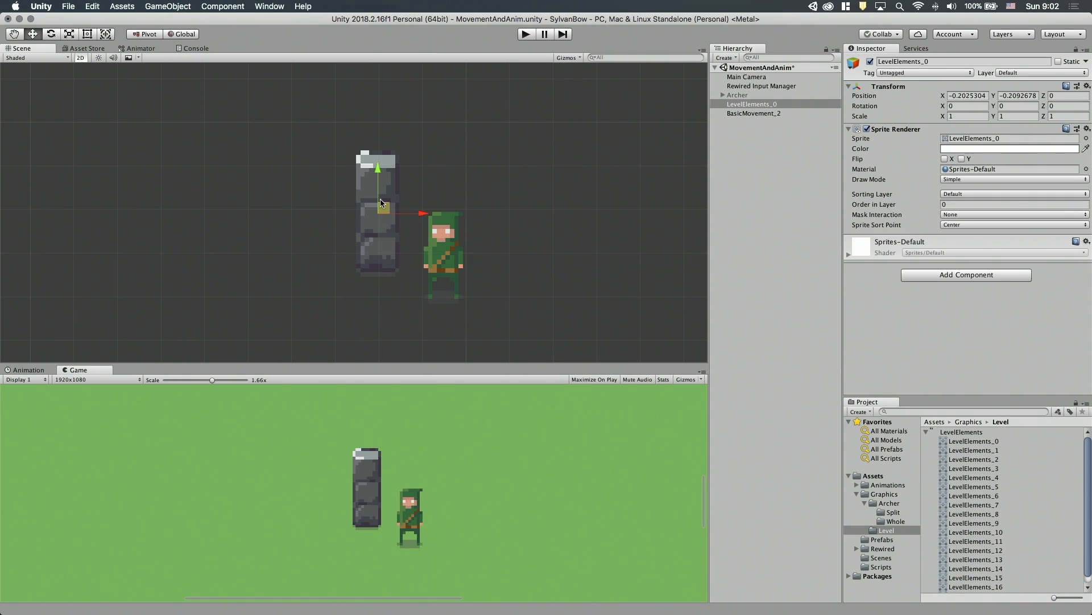
left_click(975, 224)
left_click(971, 234)
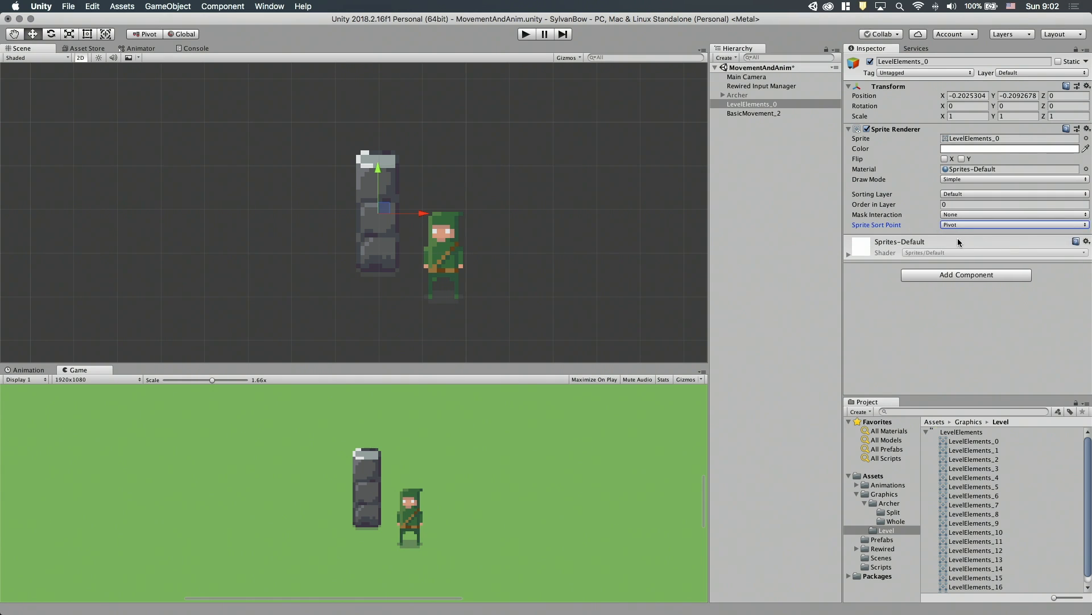
In the Sprite Editor, move the LevelElements_0 pivot to the pillar's base, at about X 0.489, Y 0.103, and apply it.
left_click(972, 442)
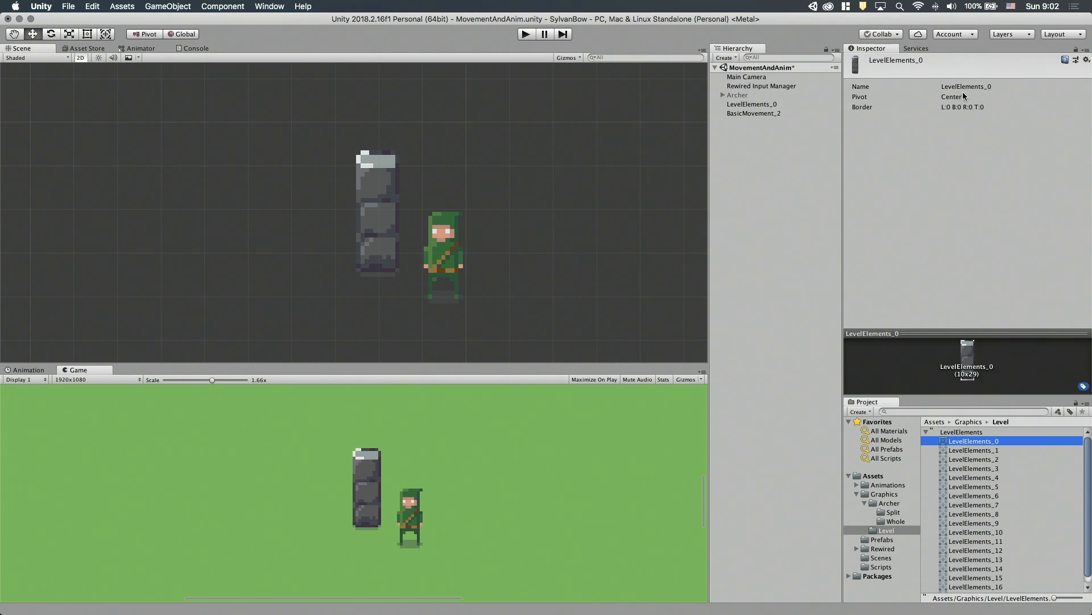
left_click(971, 432)
left_click(1051, 178)
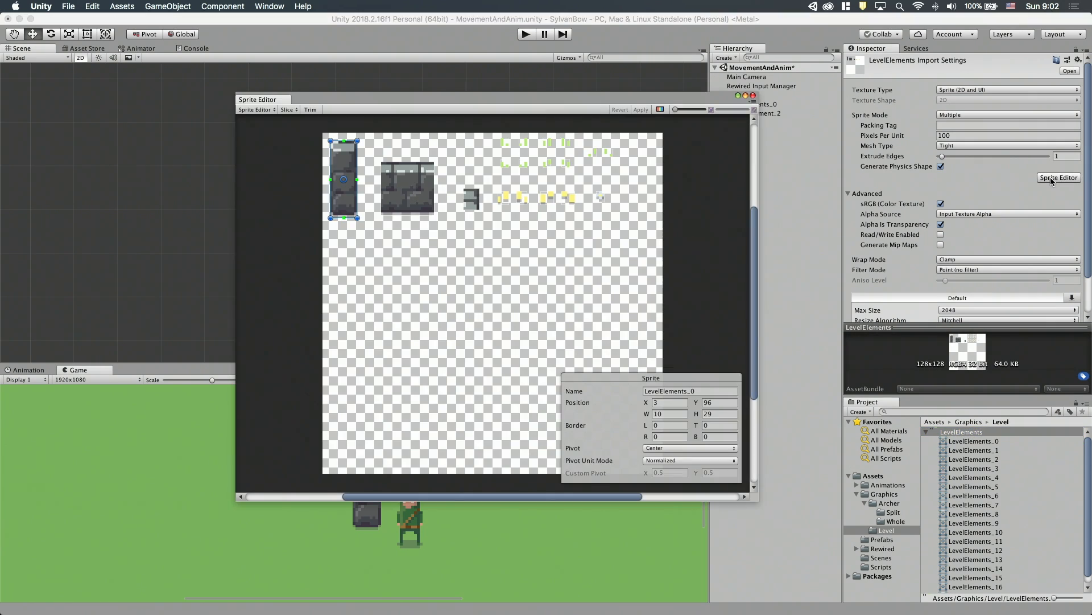
scroll(344, 203, "up", 6)
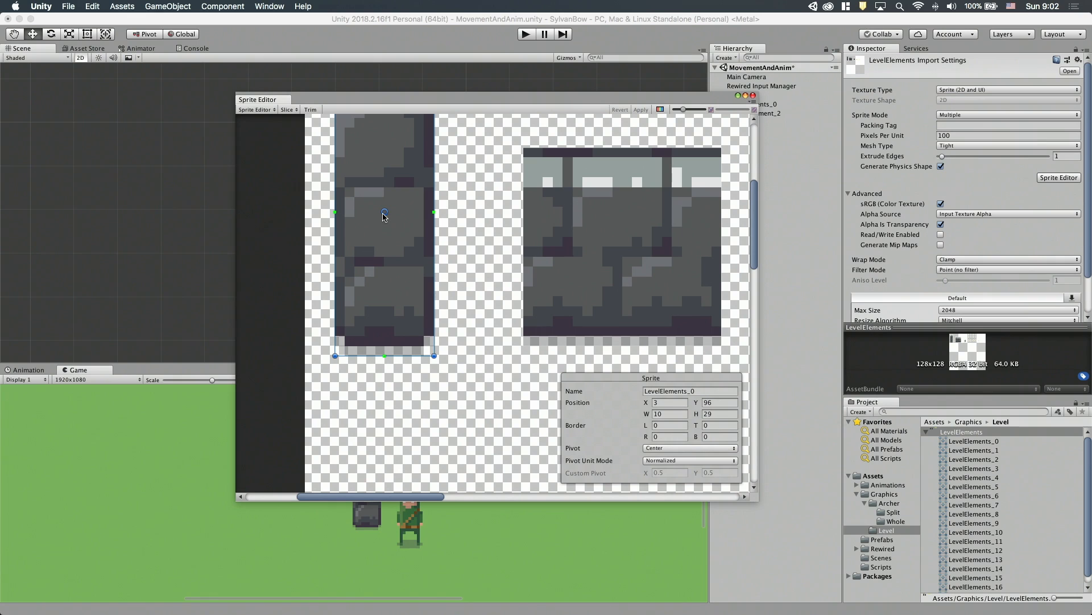
left_click_drag(386, 214, 382, 329)
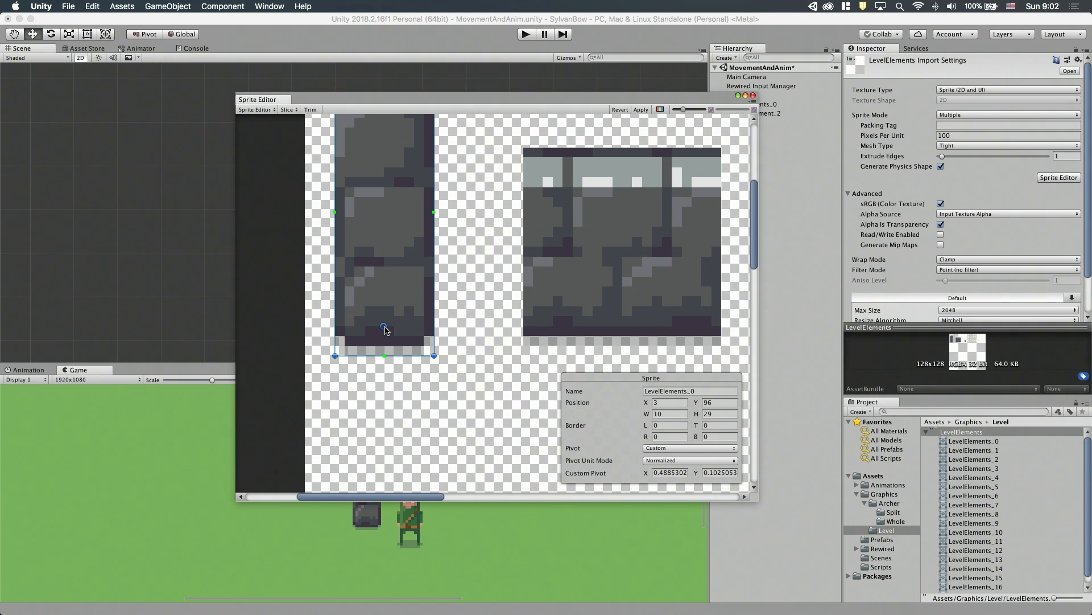
left_click(642, 111)
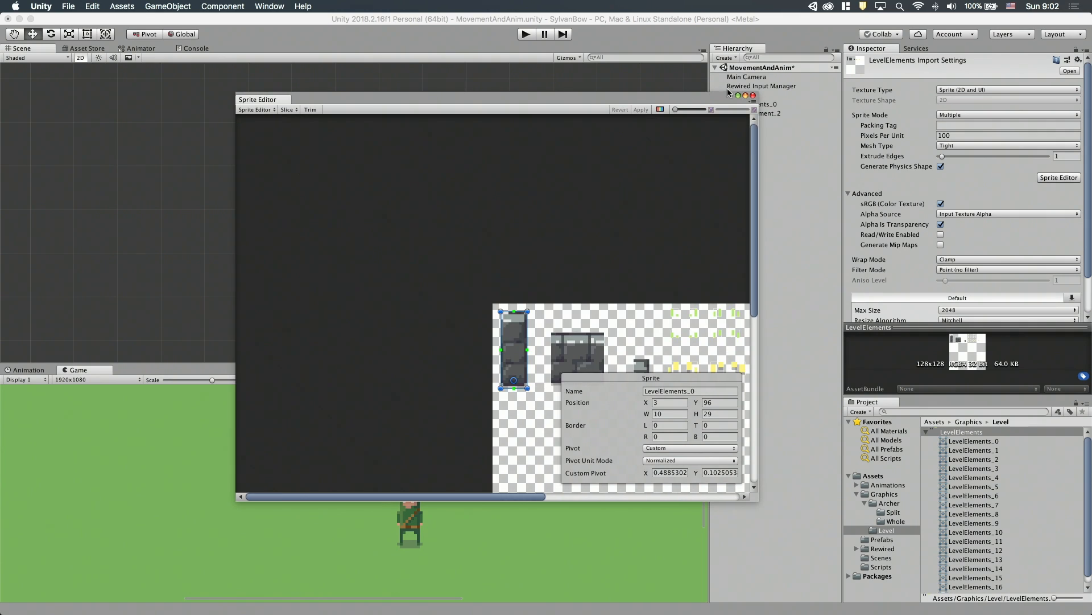
left_click(753, 95)
In the archer's BasicMovement sprite sheet, move the BasicMovement_2 pivot to the feet, at about X 0.512, Y 0.168, and apply it.
left_click(888, 503)
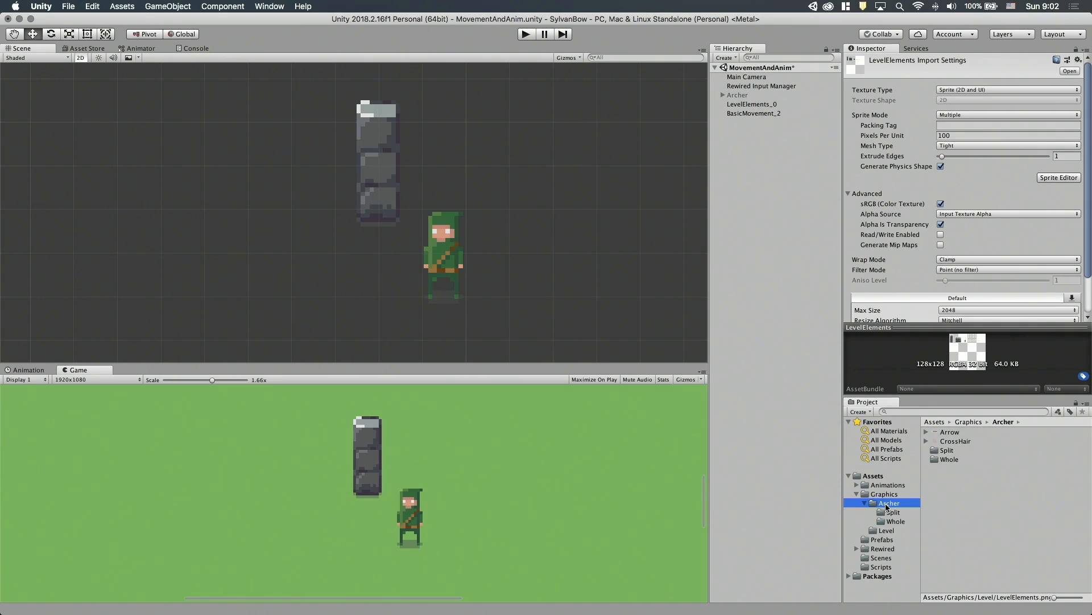
left_click(896, 522)
left_click(964, 432)
left_click(1058, 177)
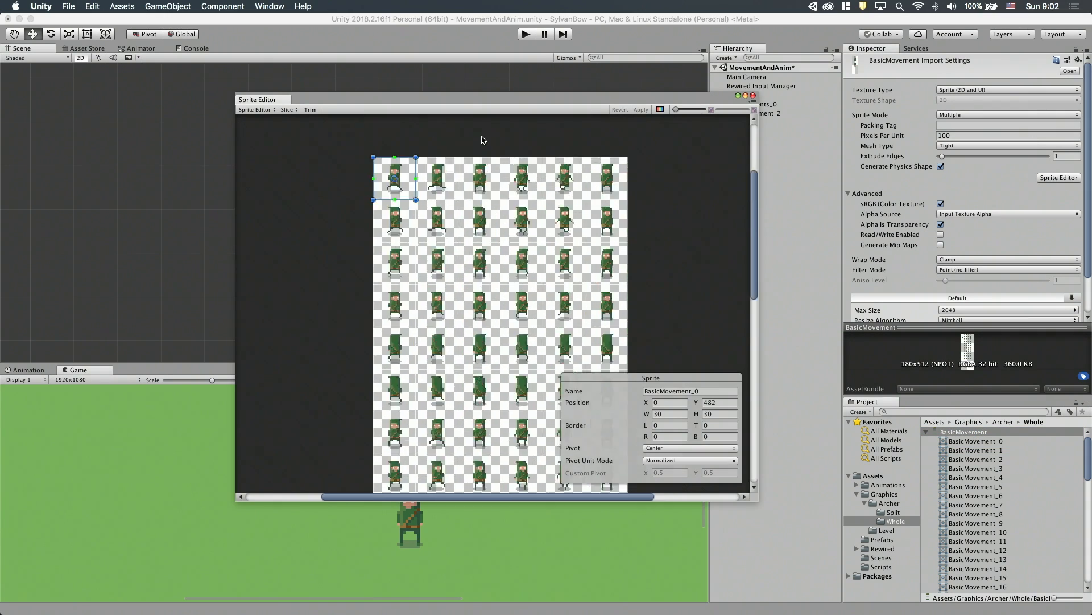
scroll(500, 305, "up", 5)
left_click(474, 352)
left_click_drag(474, 353, 473, 383)
left_click(641, 110)
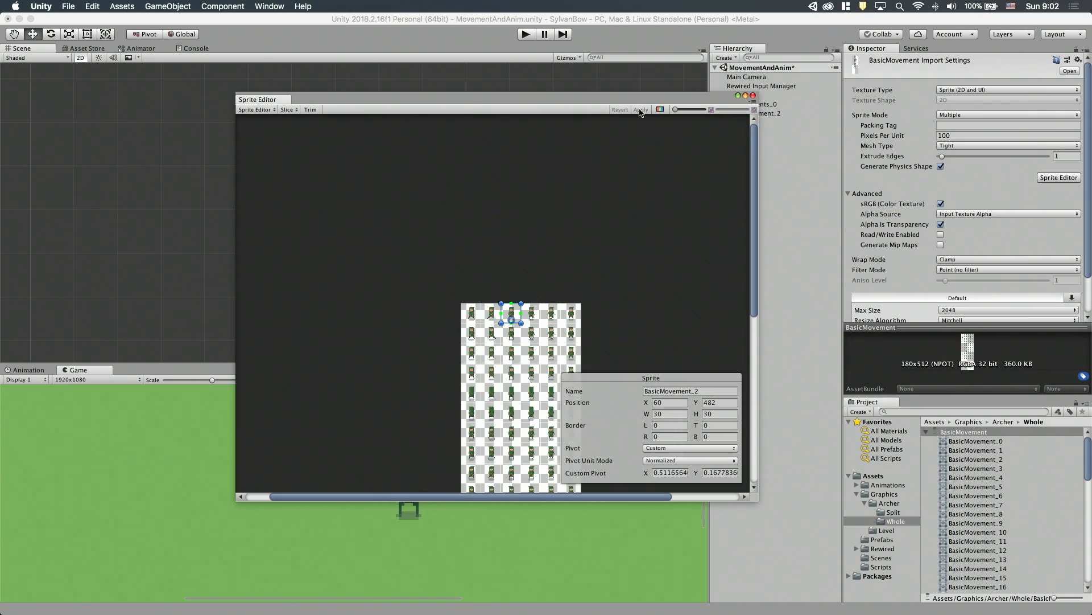
left_click(753, 96)
Move the BasicMovement_2 archer sprite to about X -0.014, Y -0.25, beside the pillar.
left_click(754, 112)
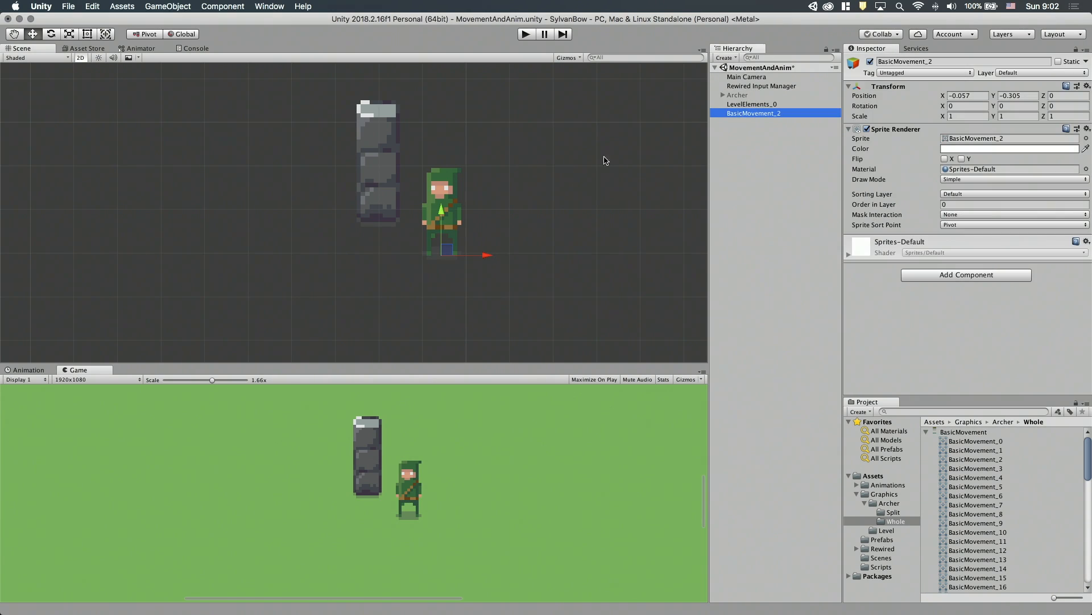
left_click_drag(452, 252, 467, 225)
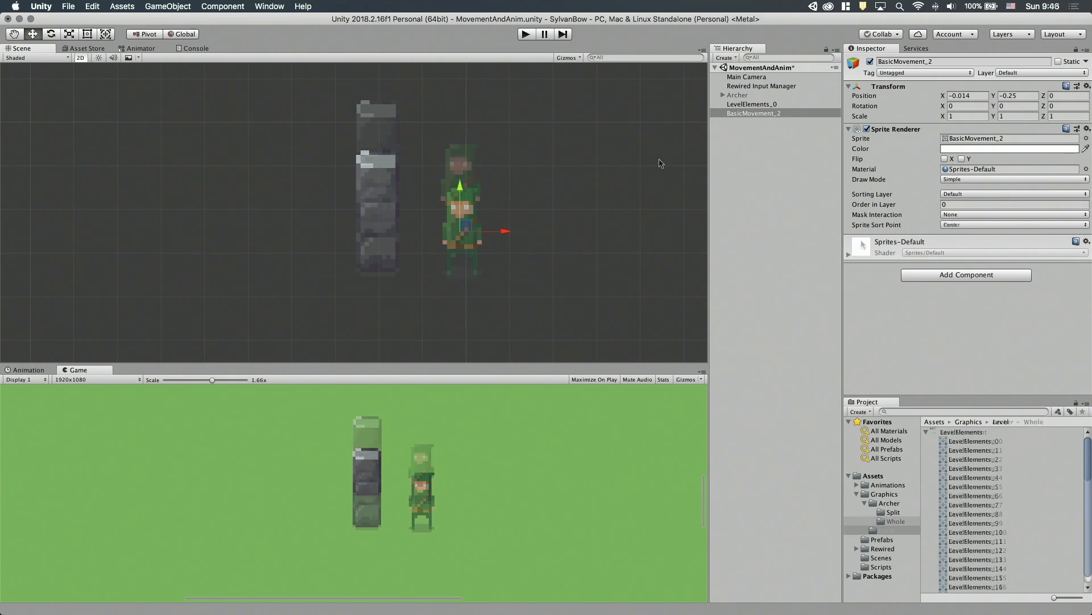
Set the Move X and Move Y snap increments to 0.005, and snap the archer sprite to X -0.029.
left_click(59, 7)
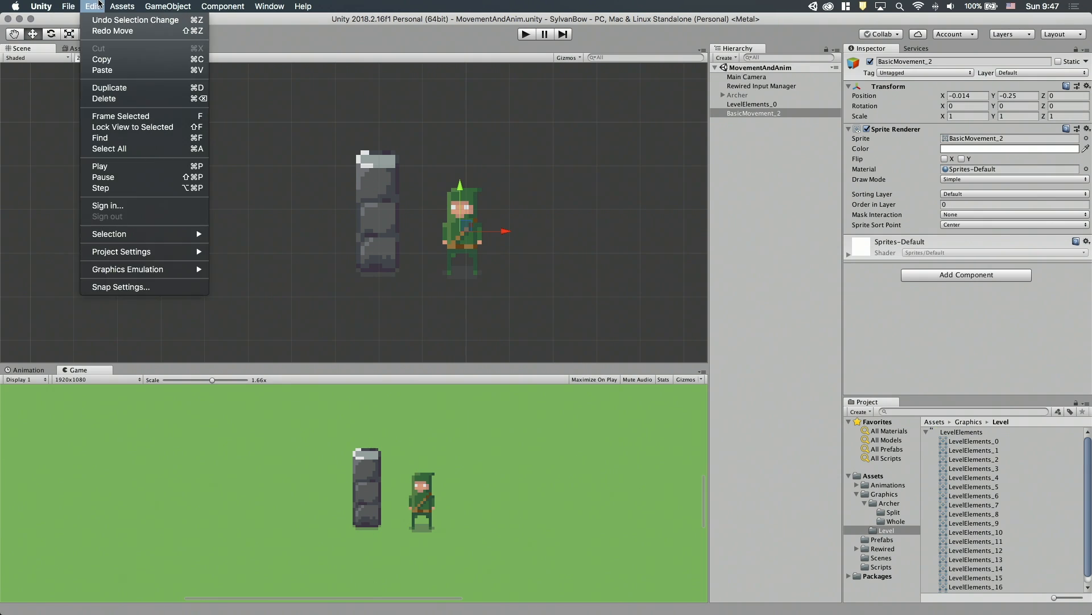
left_click(119, 286)
left_click(151, 63)
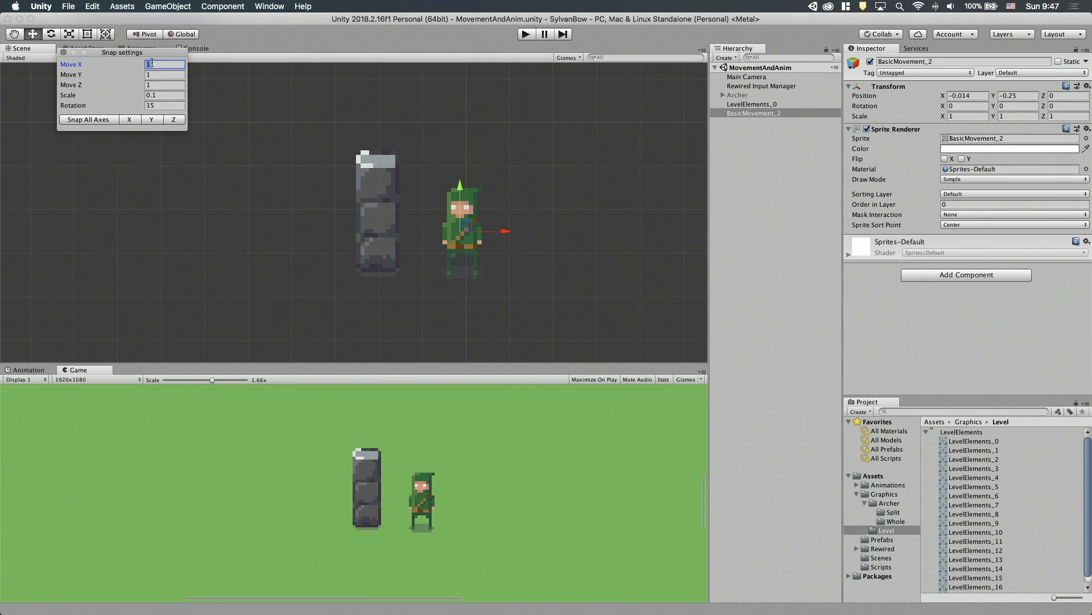
key("Tab")
type("0")
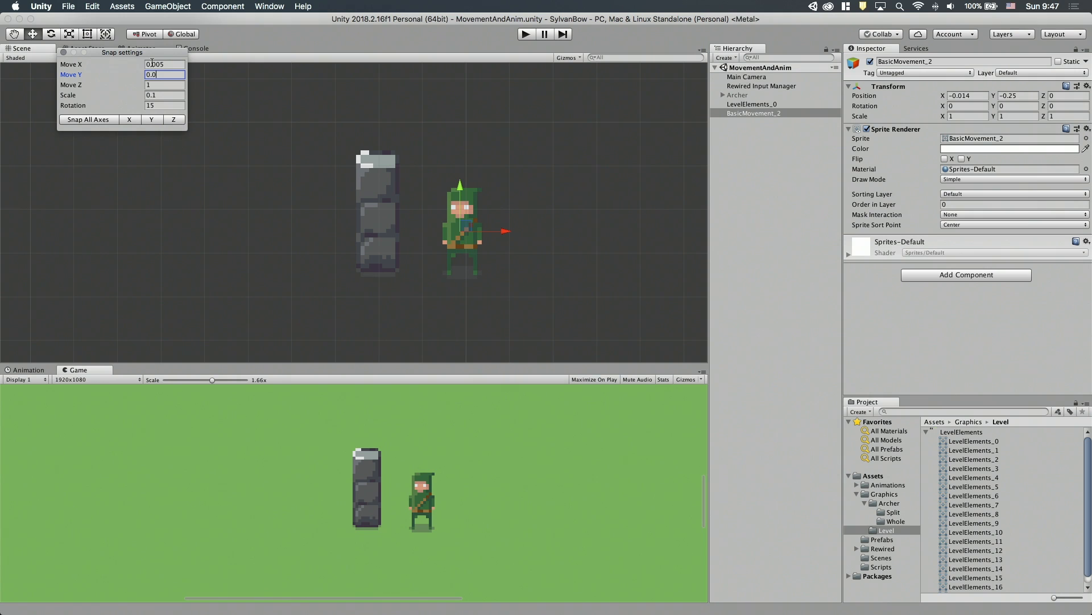
left_click(64, 52)
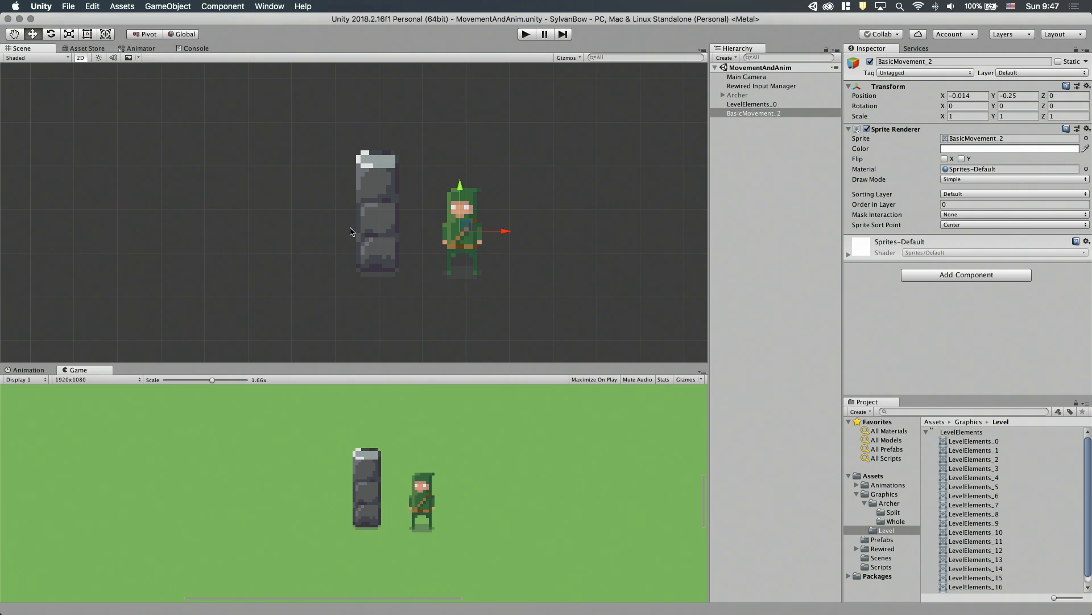
left_click_drag(504, 237, 494, 233)
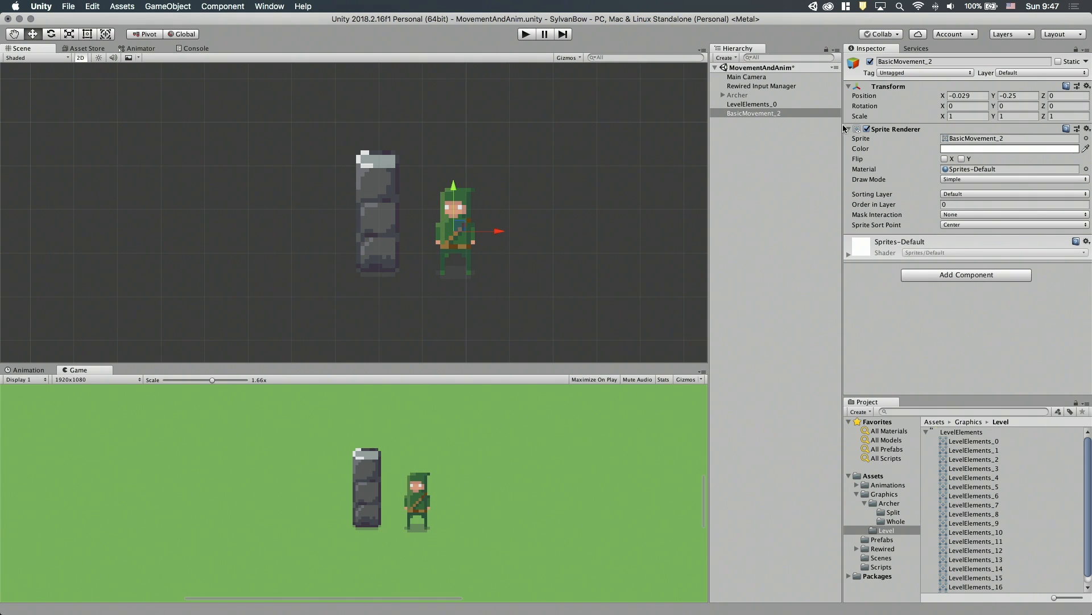
Set the BasicMovement_2 archer sprite's position to X 0, Y 0.
left_click(975, 95)
type("0")
left_click(1018, 95)
type("0")
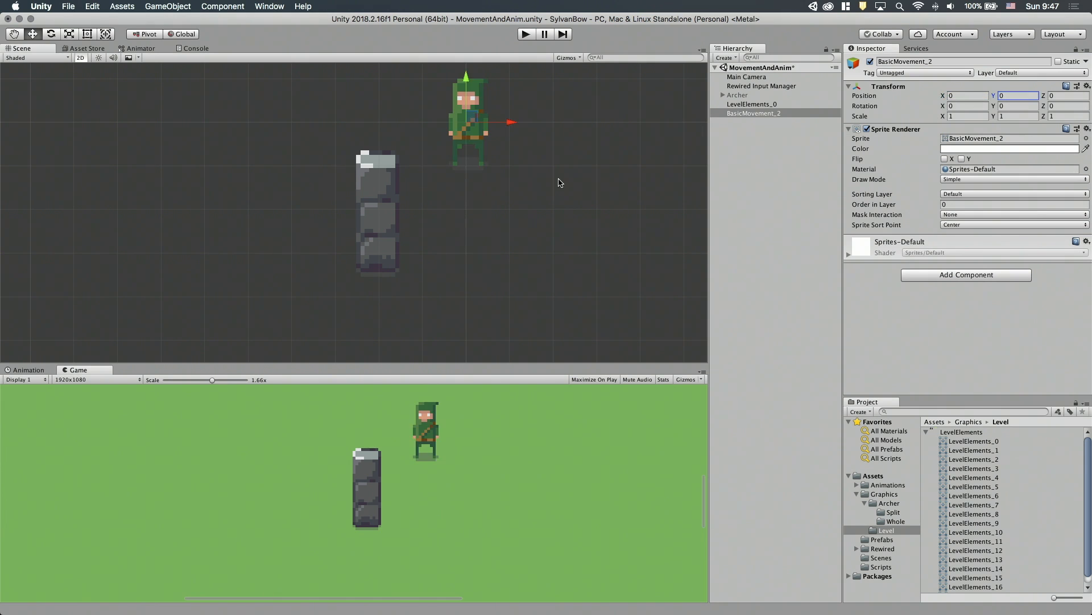
Create an empty game object named Archer and nest the BasicMovement_2 sprite under it.
middle_click_drag(560, 182, 529, 236)
right_click(788, 205)
left_click(821, 296)
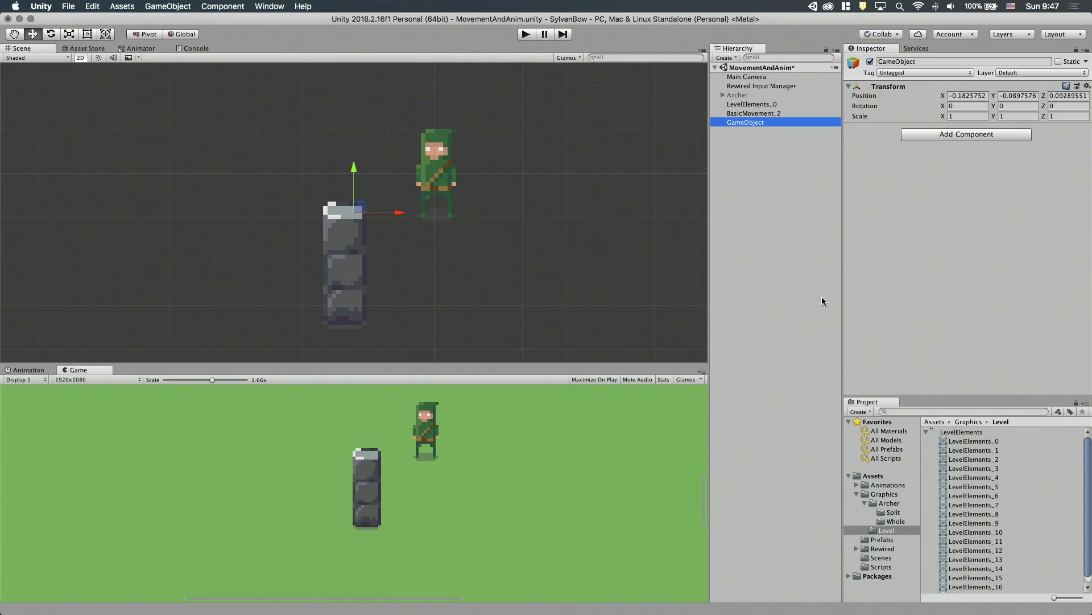
key("Return")
type("A")
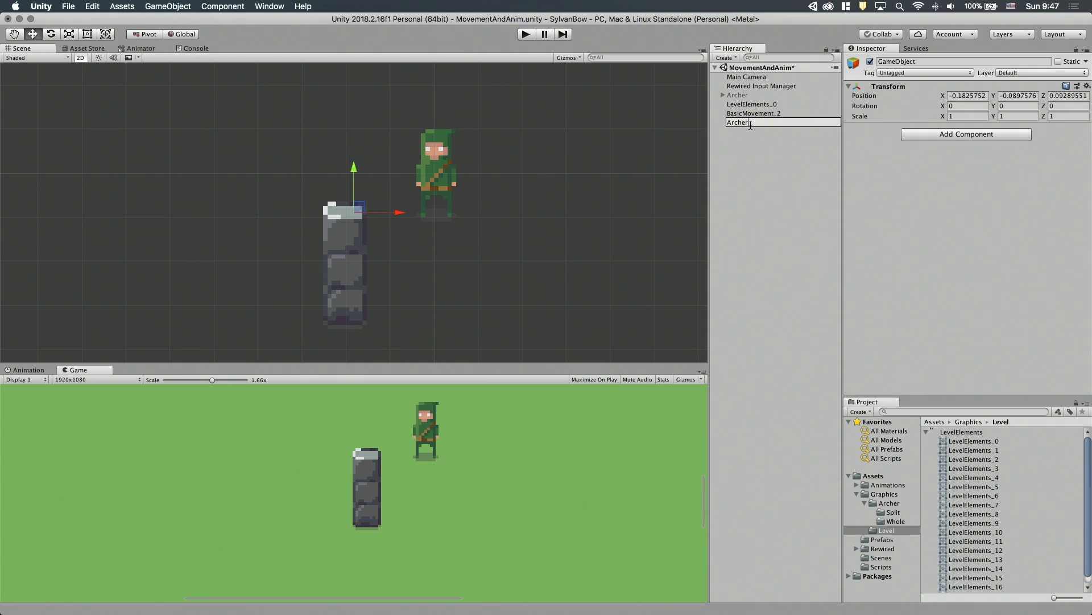
type("rcher")
key("Return")
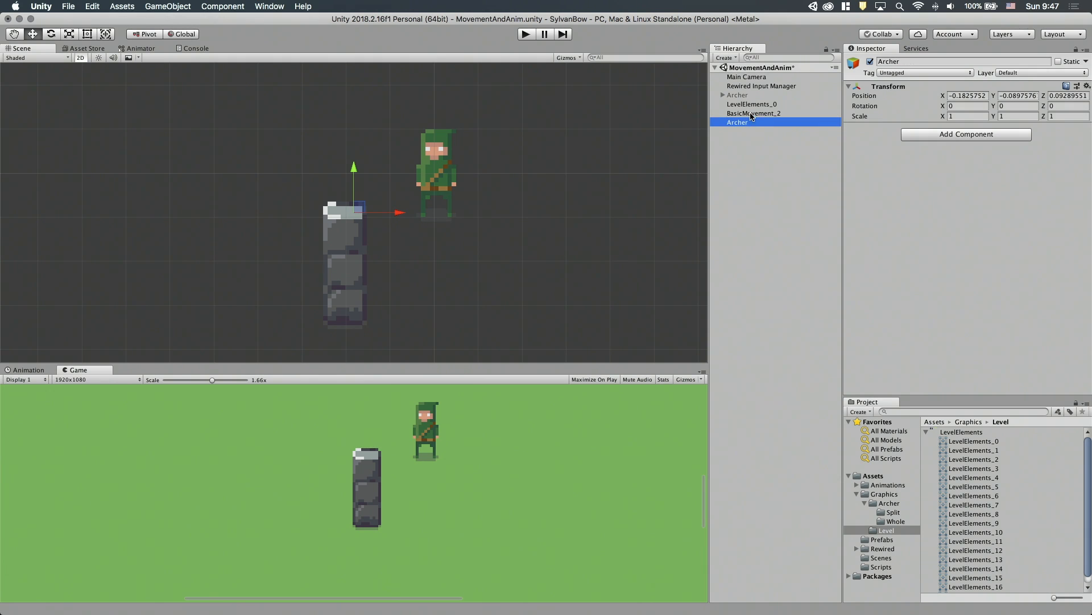
left_click(751, 113)
left_click_drag(740, 116, 741, 124)
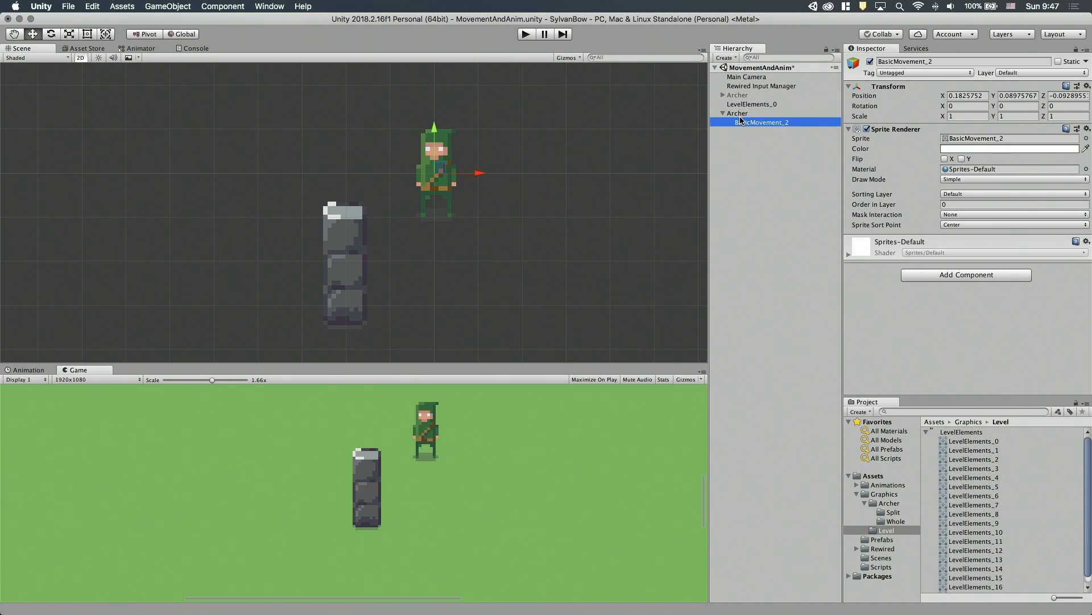
Reset the positions of the new Archer parent object and its BasicMovement_2 child to 0 on all axes.
left_click(741, 113)
left_click(984, 97)
type("0")
left_click(1024, 96)
type("0")
left_click(742, 123)
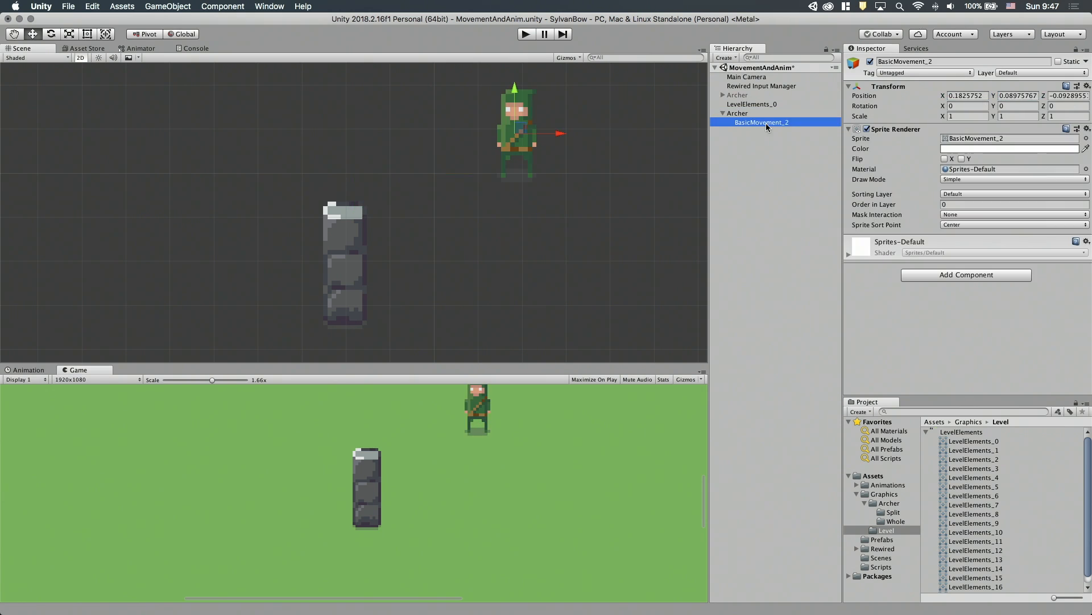
left_click(738, 114)
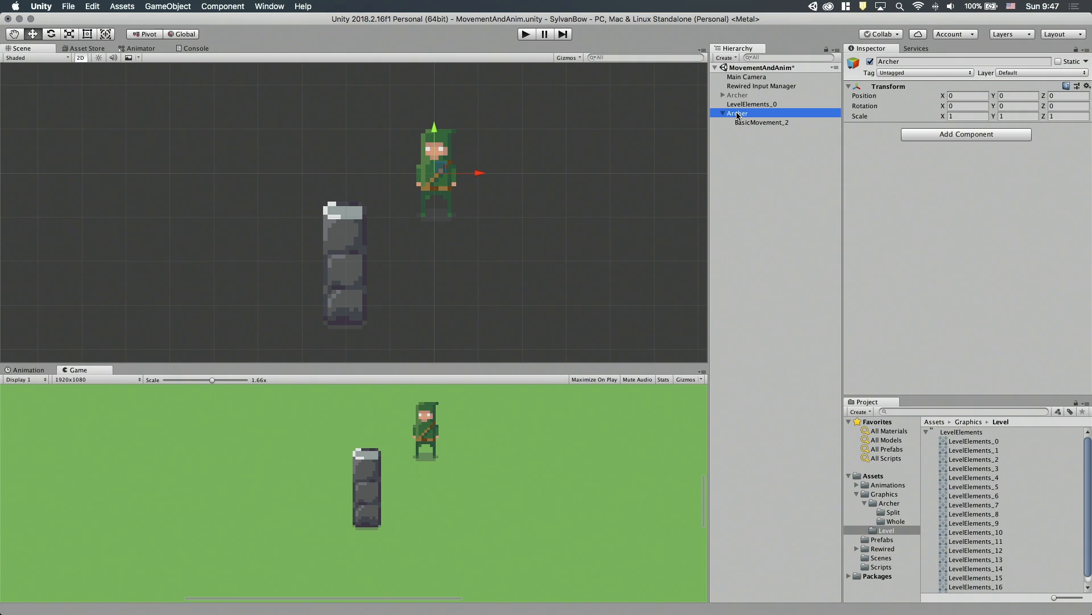
Offset the BasicMovement_2 child to X -0.005, Y 0.095 so the archer's feet sit at the parent's origin.
left_click(743, 122)
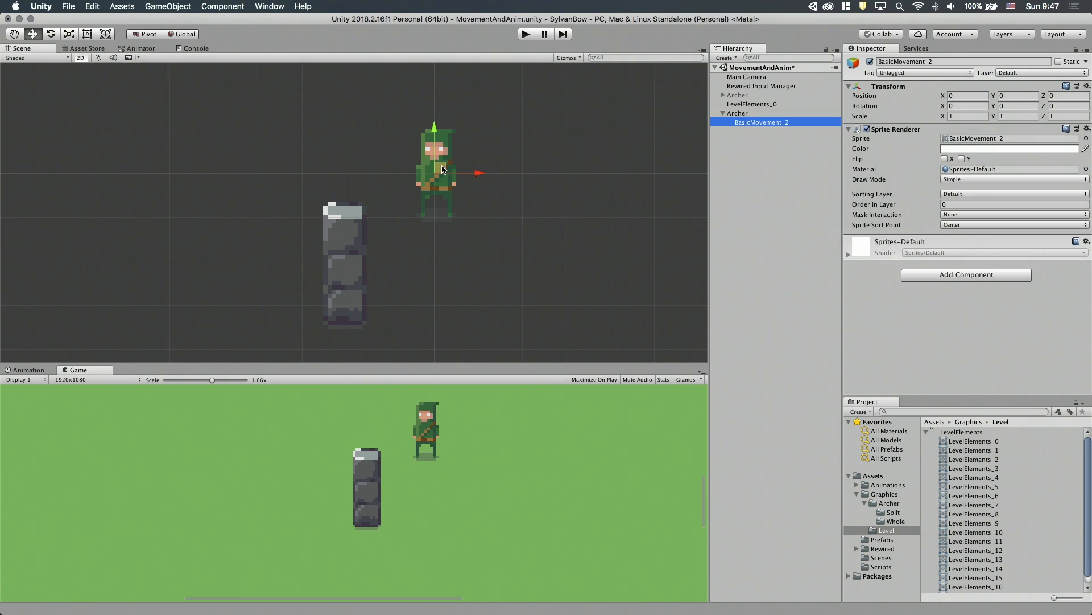
scroll(449, 188, "up", 6)
scroll(459, 214, "down", 2)
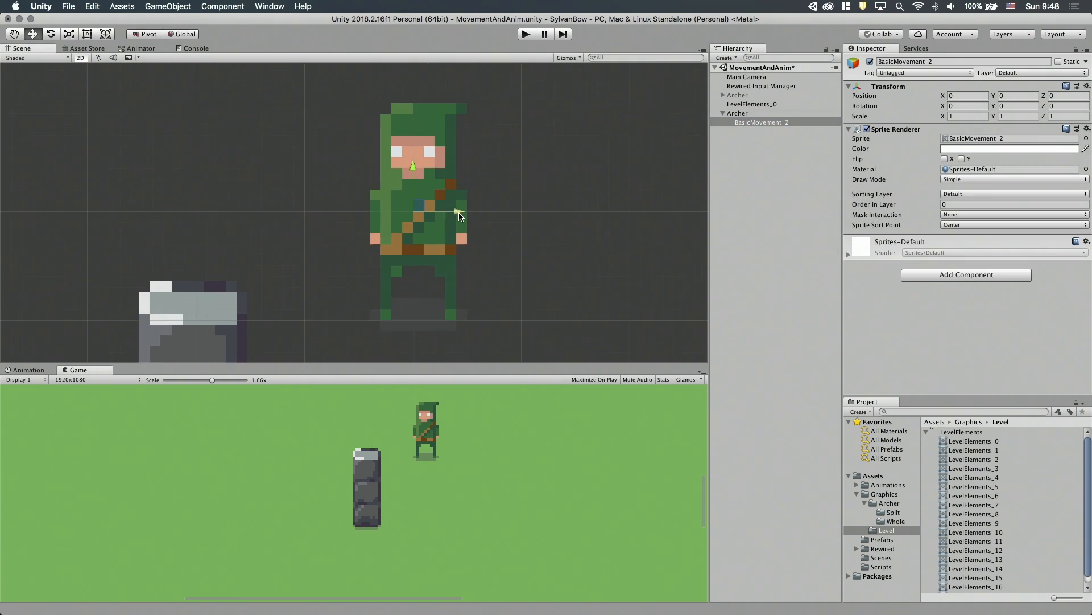
scroll(412, 154, "down", 2)
left_click_drag(413, 159, 413, 129)
middle_click_drag(450, 162, 449, 219)
scroll(449, 219, "down", 1)
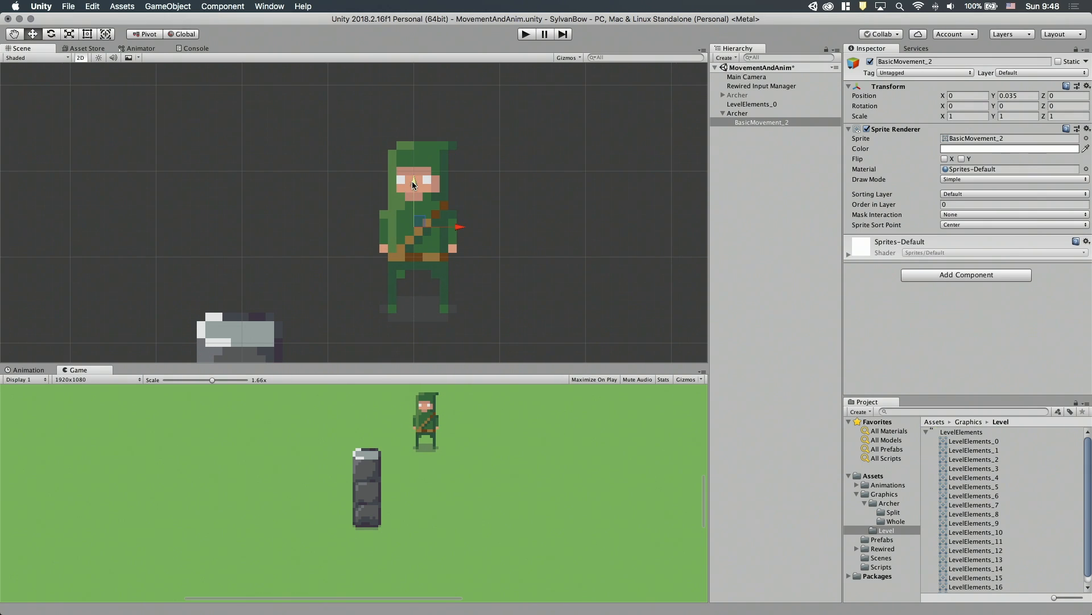
left_click_drag(412, 181, 422, 129)
left_click_drag(459, 178, 455, 176)
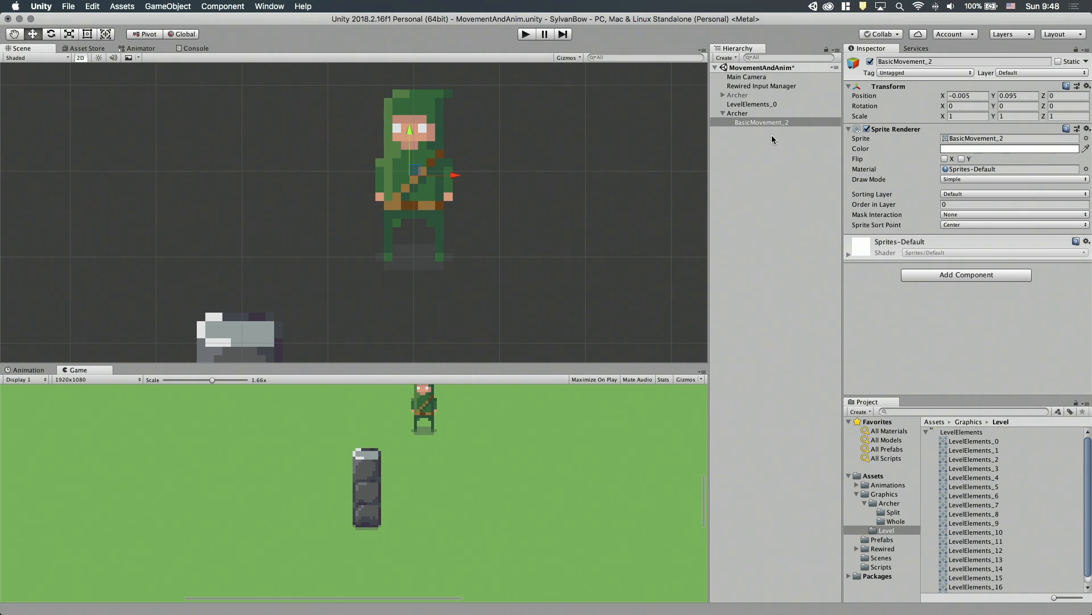
Add a Sorting Group component to the new Archer parent object.
scroll(543, 266, "down", 3)
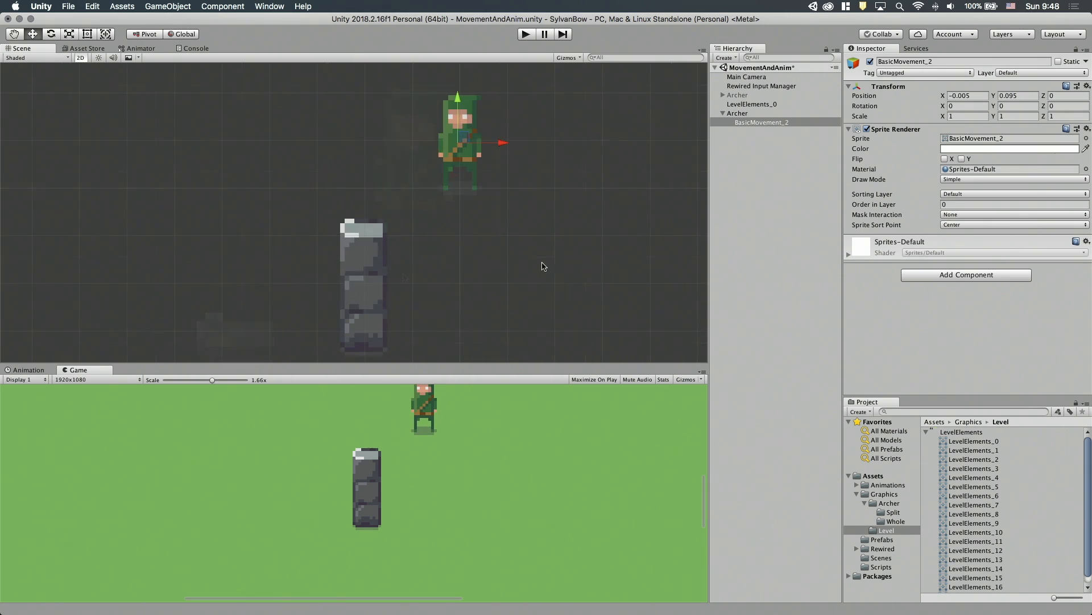
left_click(741, 113)
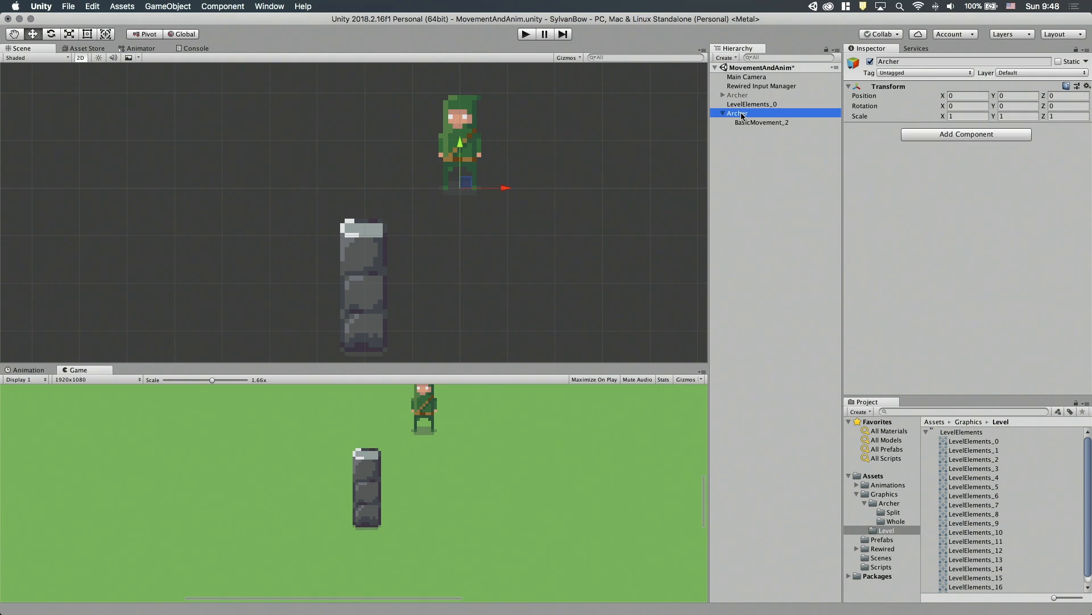
left_click(916, 137)
type("sorting")
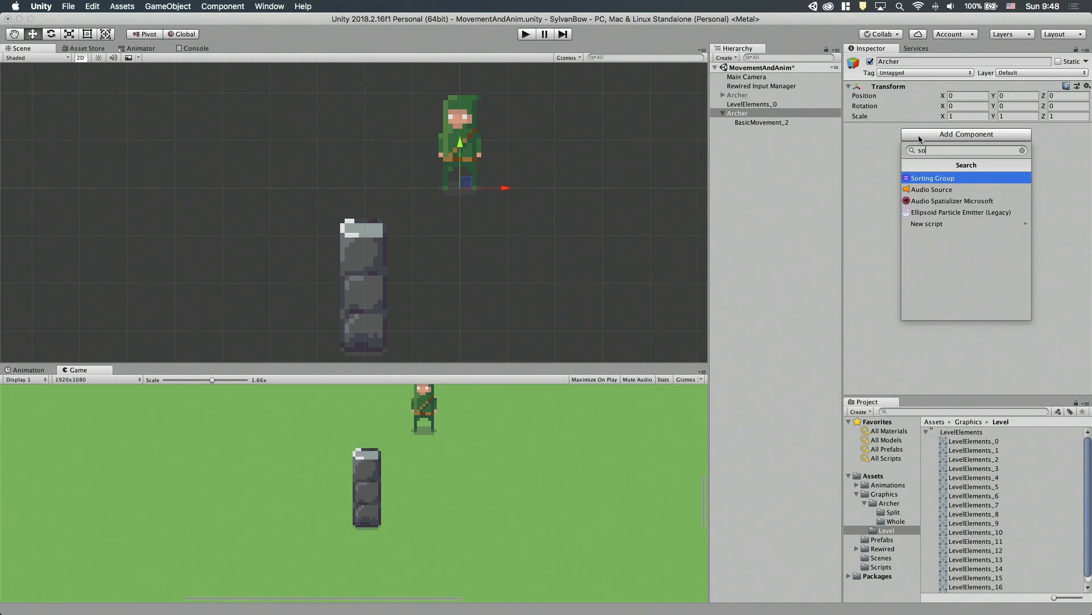
key("Return")
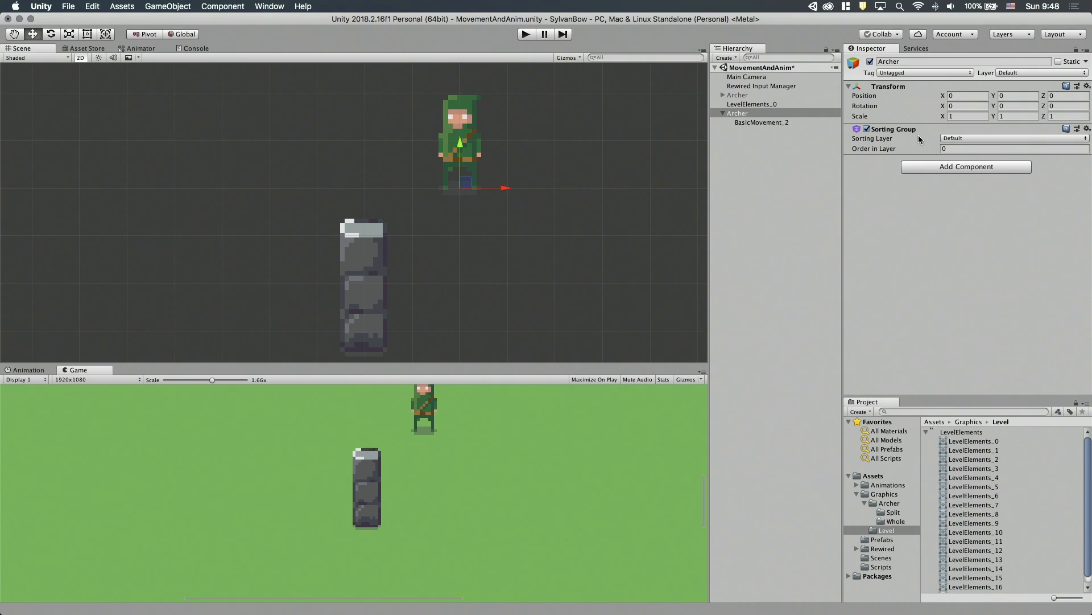
Create an empty game object at the LevelElements_0 pillar's position and place it at the root of the hierarchy.
middle_click_drag(545, 209, 539, 192)
left_click(746, 103)
right_click(747, 214)
left_click(761, 306)
left_click_drag(743, 113, 735, 141)
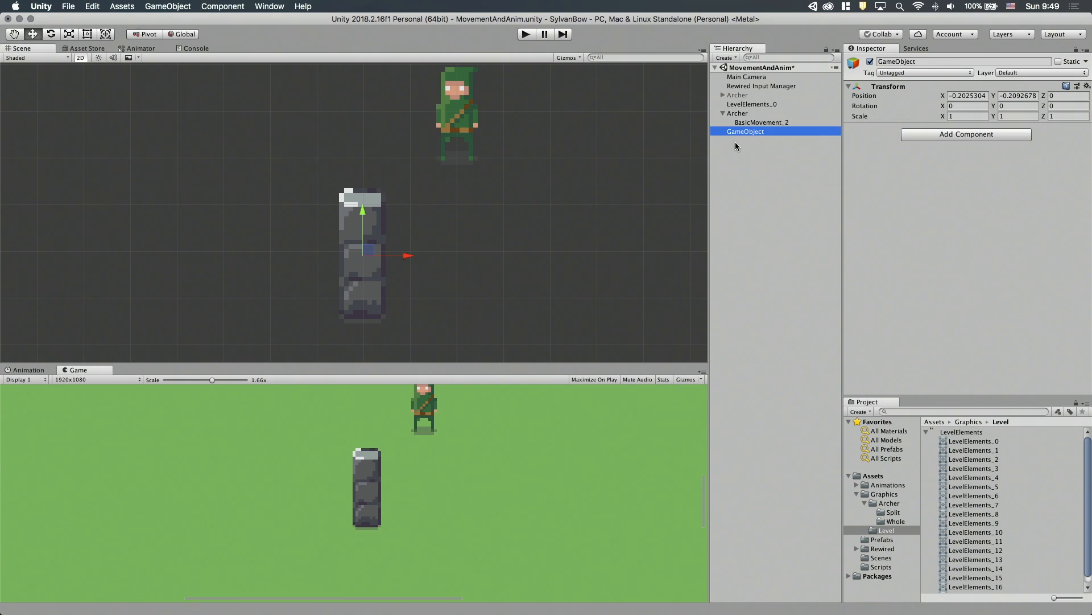
Rename the new empty object as Pillar and nest LevelElements_0 under it.
key("Return")
type("Pillar")
key("Return")
left_click_drag(741, 104, 734, 130)
Raise LevelElements_0 until the pillar's base sits at the Pillar parent's origin, deactivating the second Archer object to clear the view.
left_click(734, 122)
left_click(763, 135)
left_click_drag(456, 115, 456, 65)
left_click(739, 105)
left_click(870, 61)
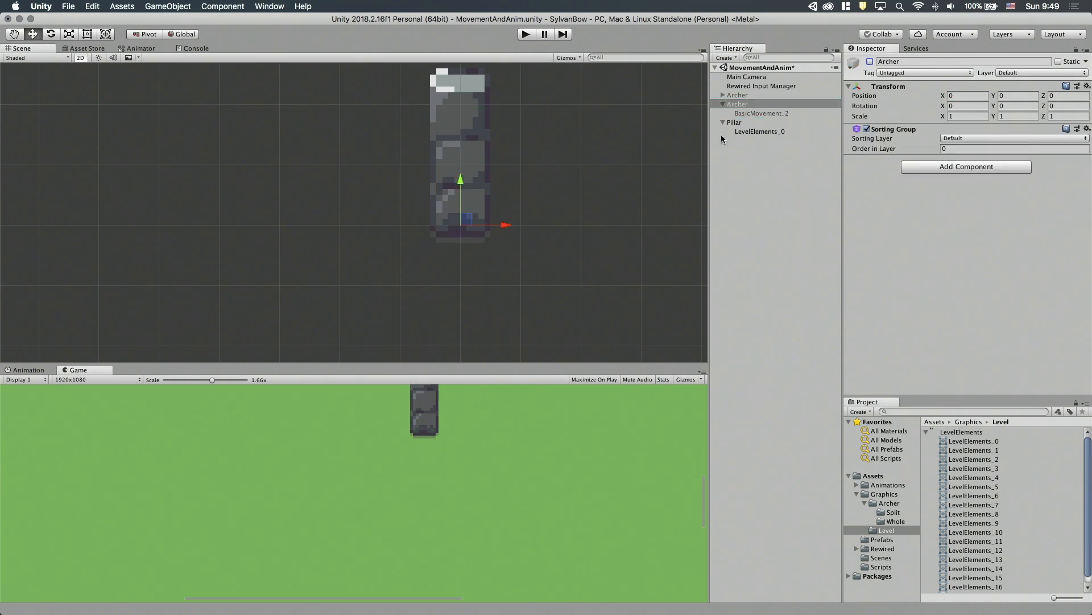
left_click(743, 133)
scroll(455, 239, "up", 5)
Add a Sorting Group component to Pillar and move the archer in front of the pillar.
left_click(739, 104)
left_click(740, 123)
left_click(966, 136)
left_click(939, 173)
left_click(739, 104)
scroll(505, 237, "down", 3)
left_click_drag(486, 260, 496, 301)
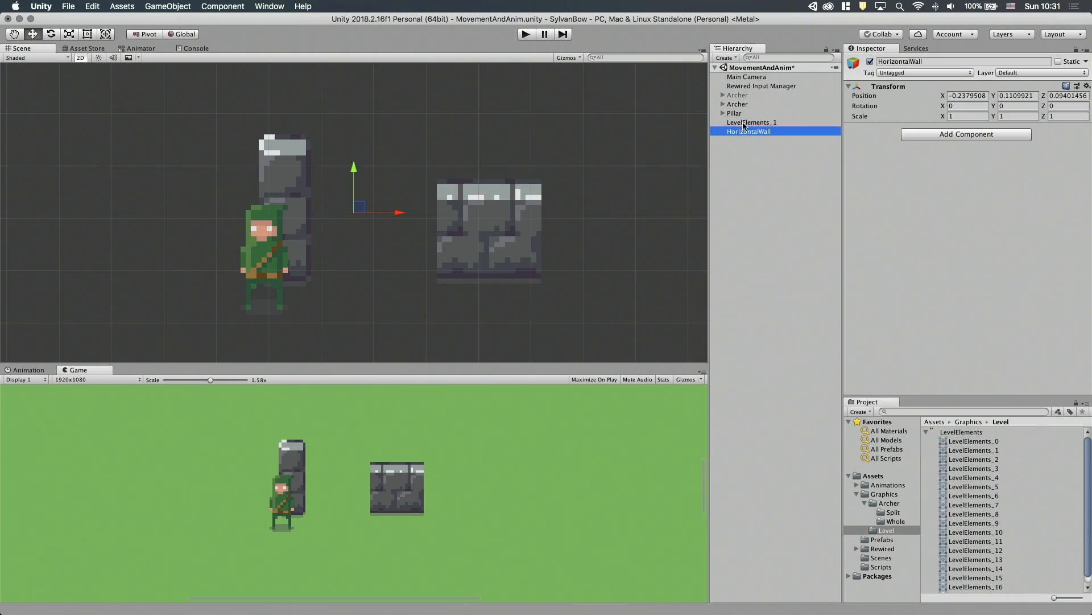
Nest LevelElements_1 under HorizontalWall with its base at the parent's origin, and place the wall against the pillar's right side.
scroll(532, 274, "up", 3)
left_click_drag(463, 181, 463, 134)
left_click(752, 122)
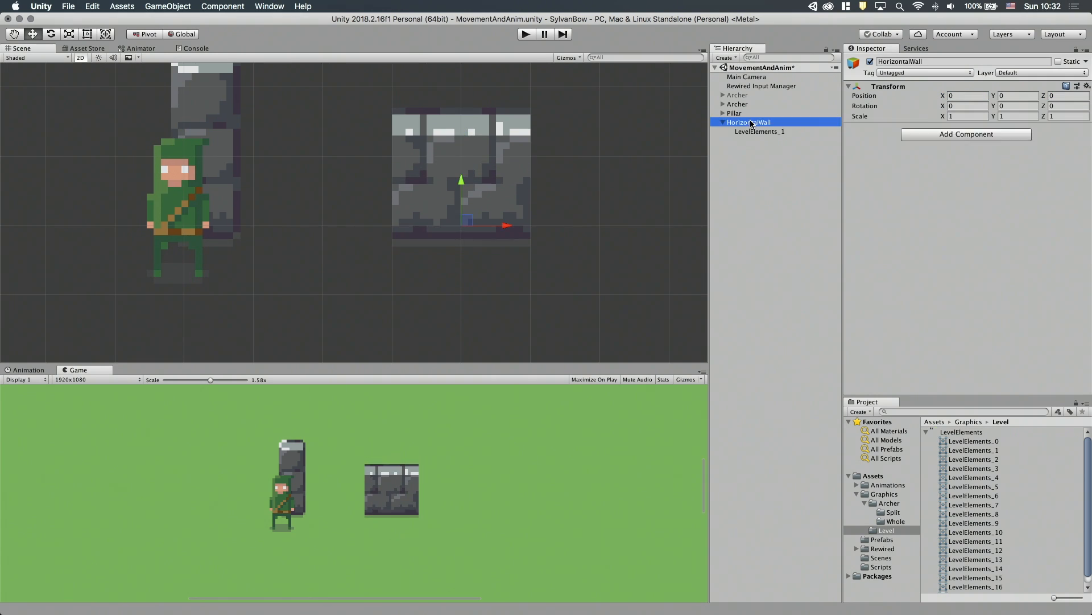
left_click_drag(508, 226, 338, 227)
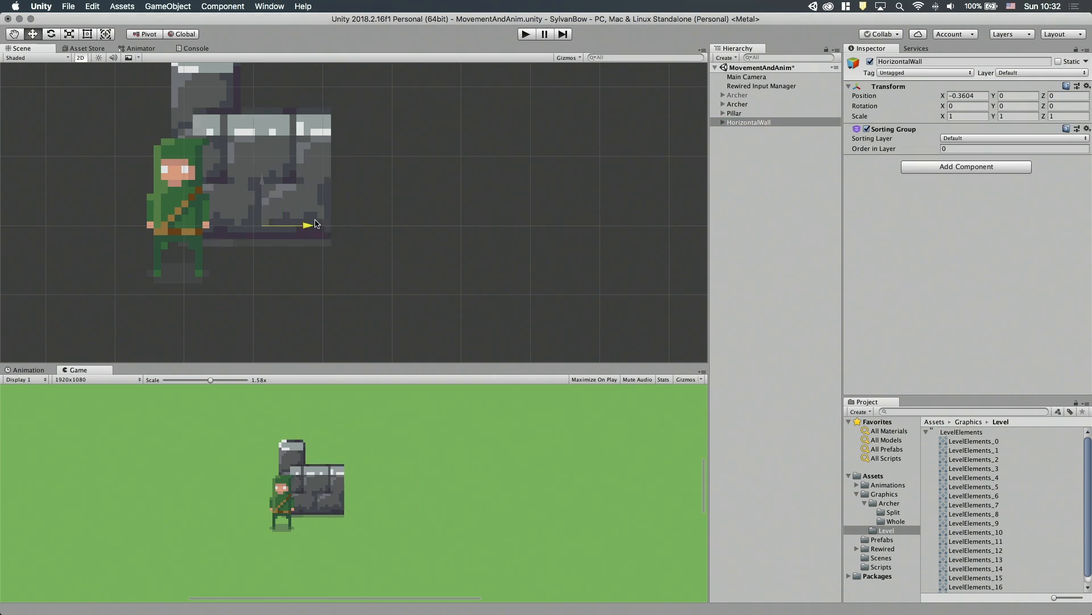
left_click_drag(294, 187, 294, 171)
Place the LevelElements_2 sprite in the scene and nest it under a new empty parent named VerticalWall.
left_click(973, 459)
left_click_drag(973, 459, 456, 227)
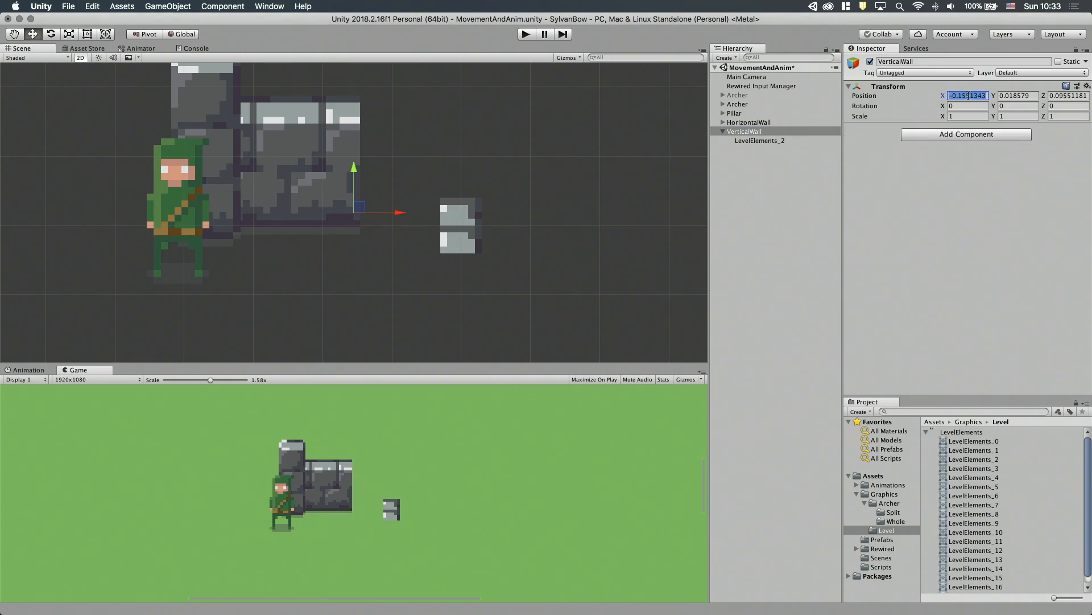
middle_click_drag(563, 154, 566, 167)
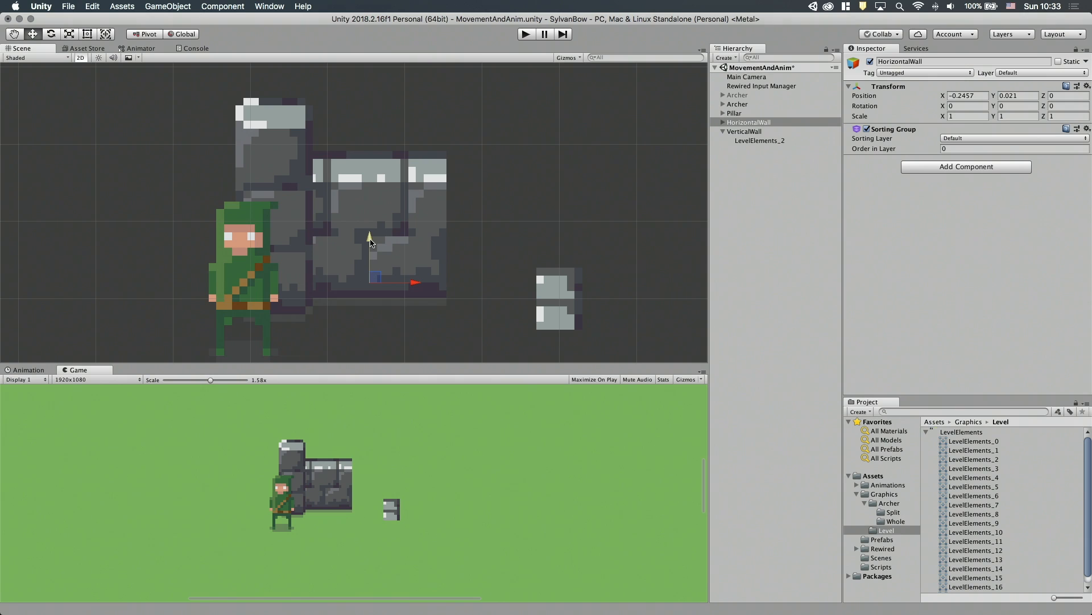
Line up HorizontalWall beside the pillar at X -0.1, Y 0.01, and move VerticalWall to the horizontal wall's upper-right corner.
left_click_drag(370, 244, 558, 289)
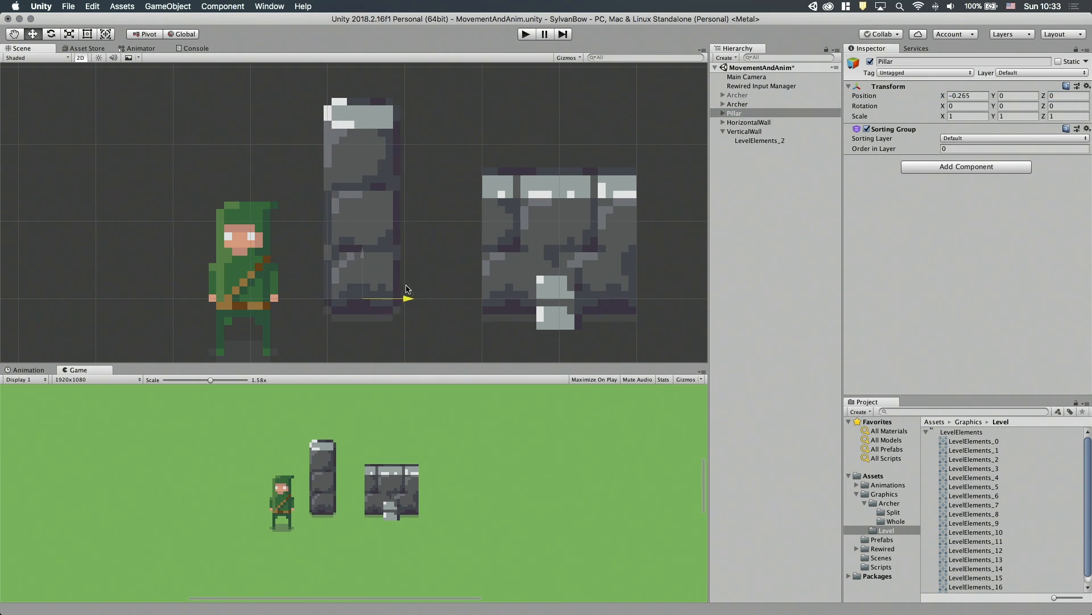
left_click_drag(563, 293, 486, 287)
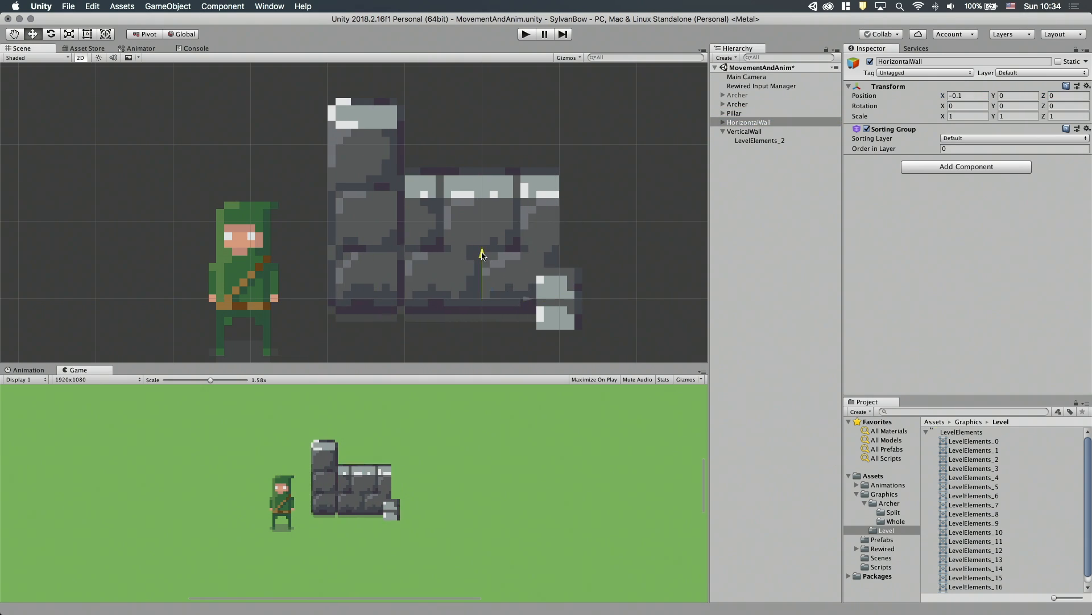
left_click(744, 132)
middle_click_drag(567, 293, 471, 302)
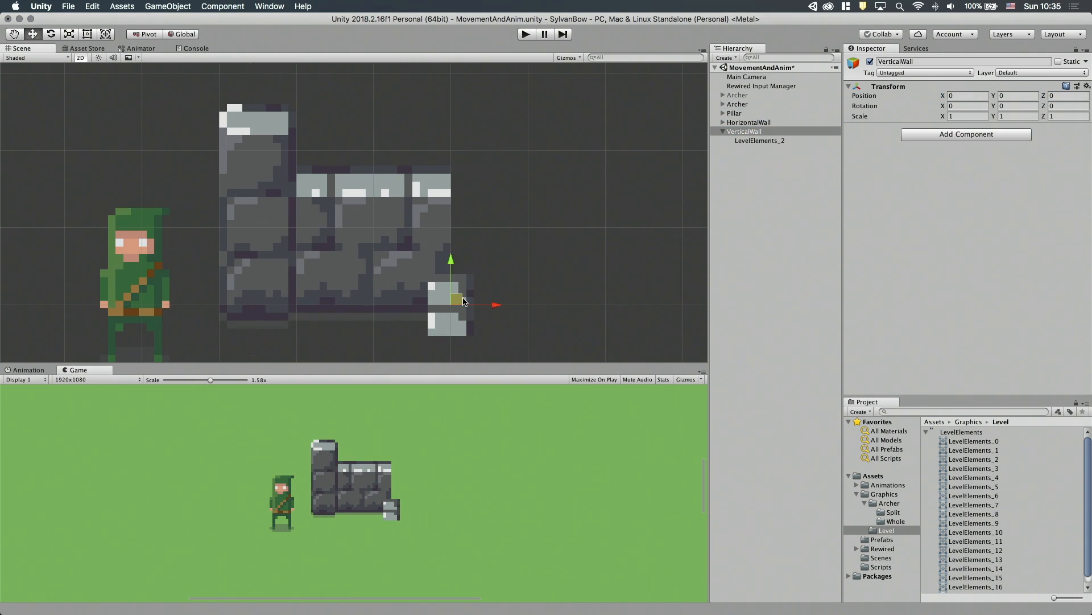
left_click_drag(463, 301, 485, 132)
scroll(536, 190, "down", 2)
Lower the VerticalWall parent to X 0.03, Y 0.01 while keeping its LevelElements_2 sprite at the horizontal wall's upper-right corner.
left_click(760, 140)
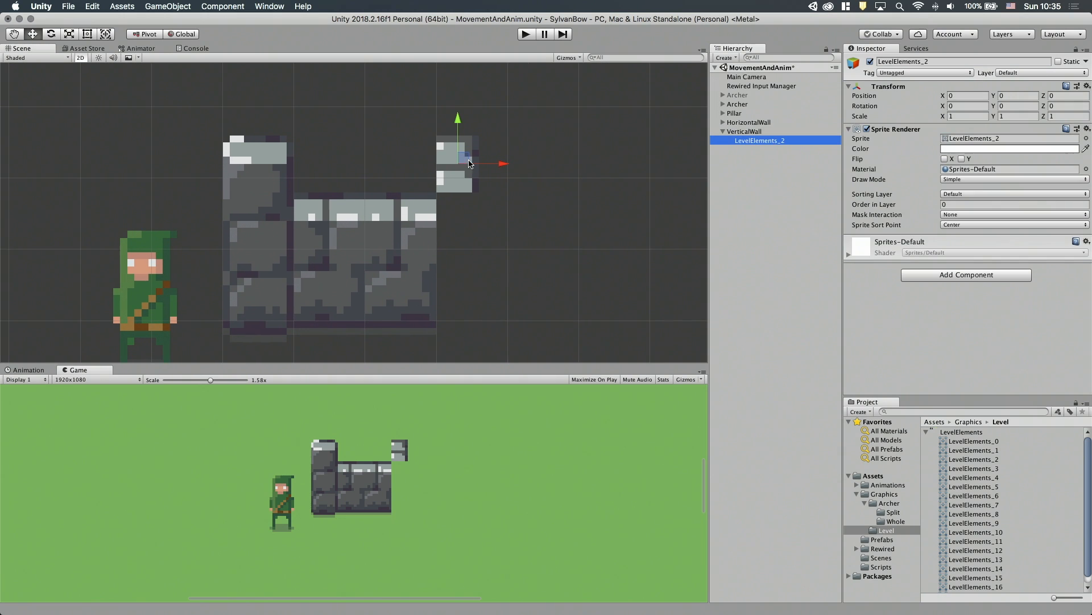
left_click(747, 131)
left_click(748, 123)
left_click(748, 131)
mouse_move(459, 119)
left_mouse_down()
mouse_move(458, 273)
mouse_move(466, 131)
mouse_move(477, 125)
left_mouse_up()
left_click(749, 123)
left_click(748, 131)
left_click(760, 140)
left_click(751, 132)
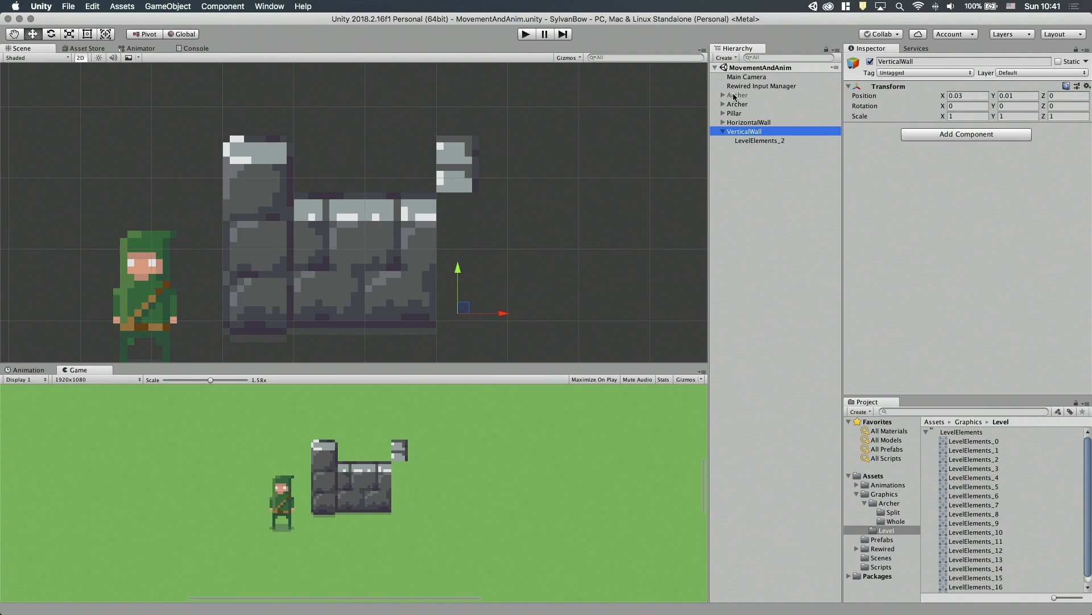
Reactivate the original Archer with the Player Controller script and delete the temporary Archer that has the Sorting Group.
double_click(734, 97)
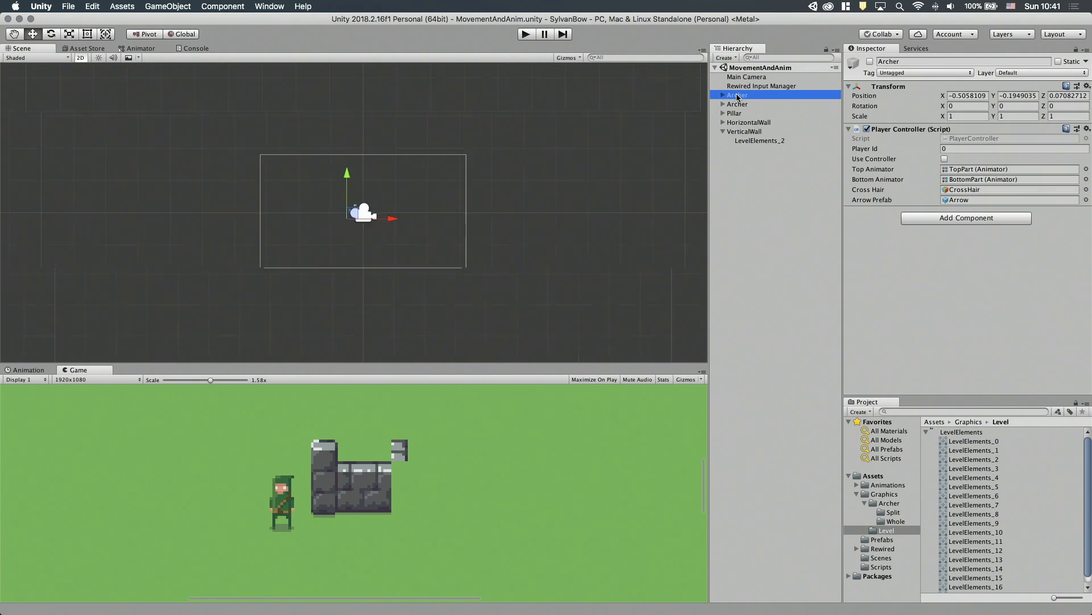
left_click(869, 62)
left_click(739, 106)
right_click(739, 106)
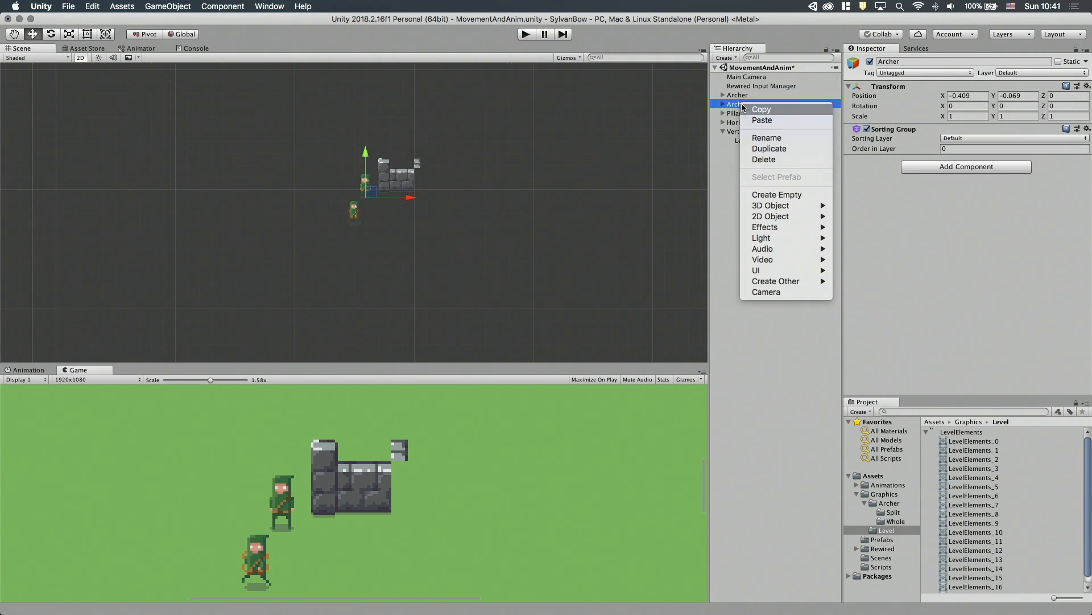
left_click(751, 160)
Set the remaining Archer's position to 0 on all axes.
double_click(739, 95)
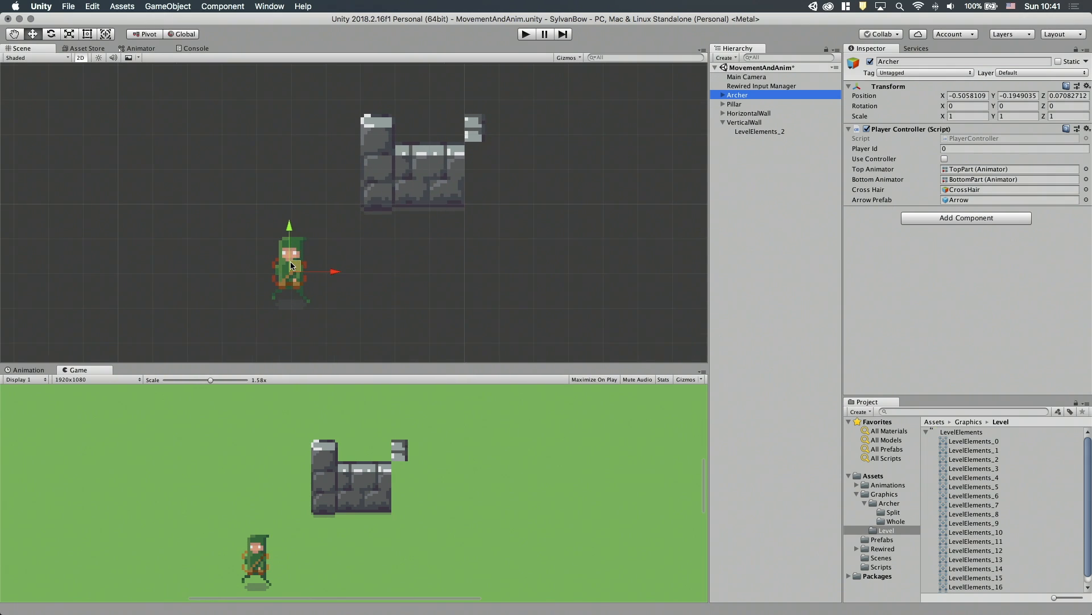
left_click(974, 95)
type("0")
key("Tab")
type("0")
key("Tab")
type("0")
scroll(633, 160, "up", 3)
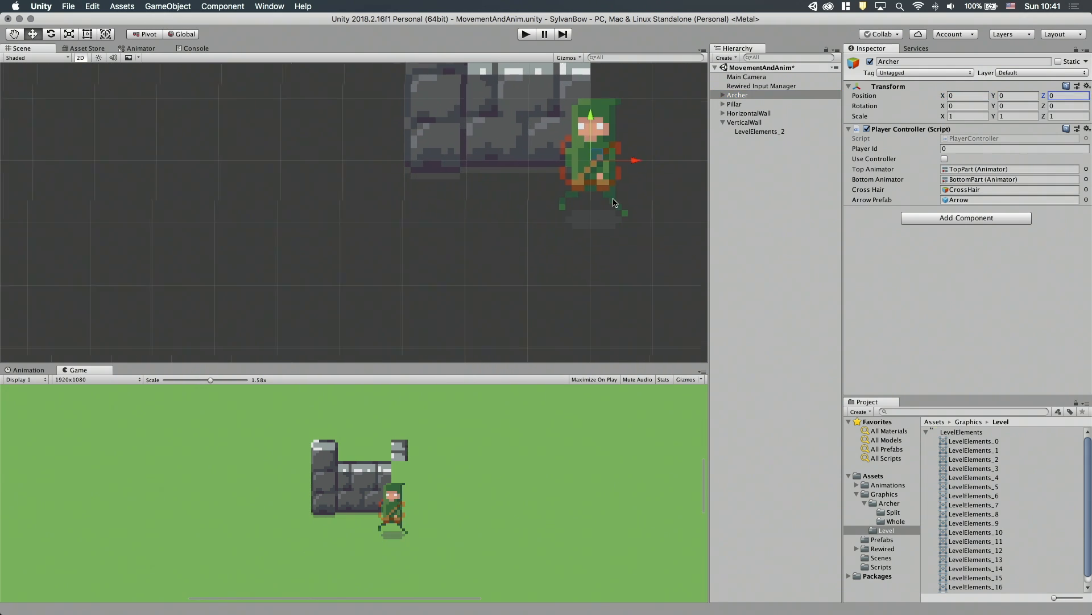
Create an empty game object named Sprites and nest it under Archer.
middle_click_drag(632, 162, 586, 196)
scroll(569, 205, "up", 2)
left_click(723, 95)
left_click(755, 230)
right_click(756, 231)
left_click(775, 320)
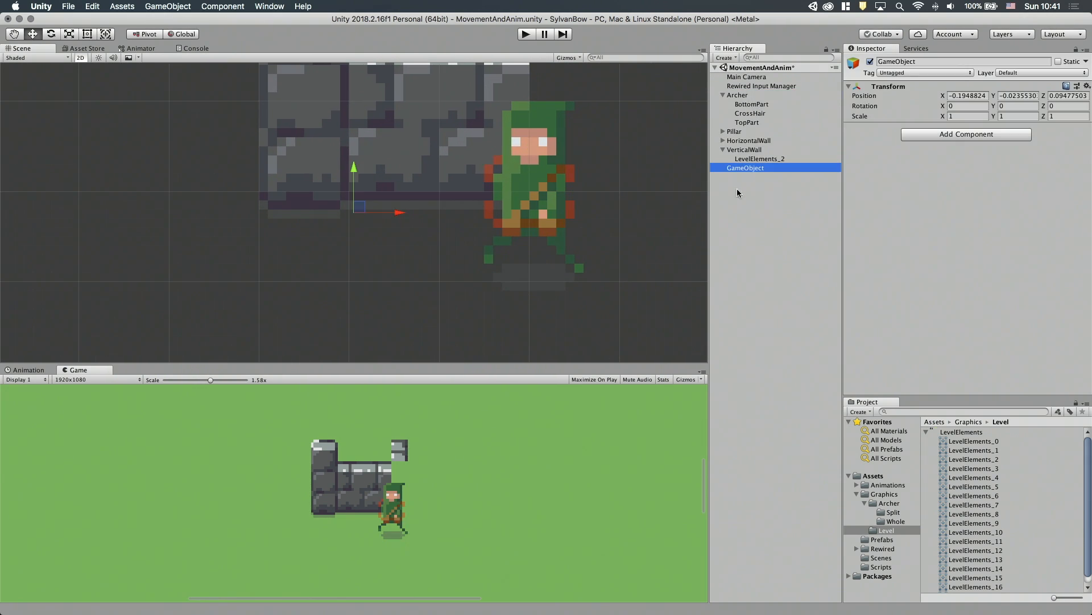
left_click(745, 168)
type("Sprites")
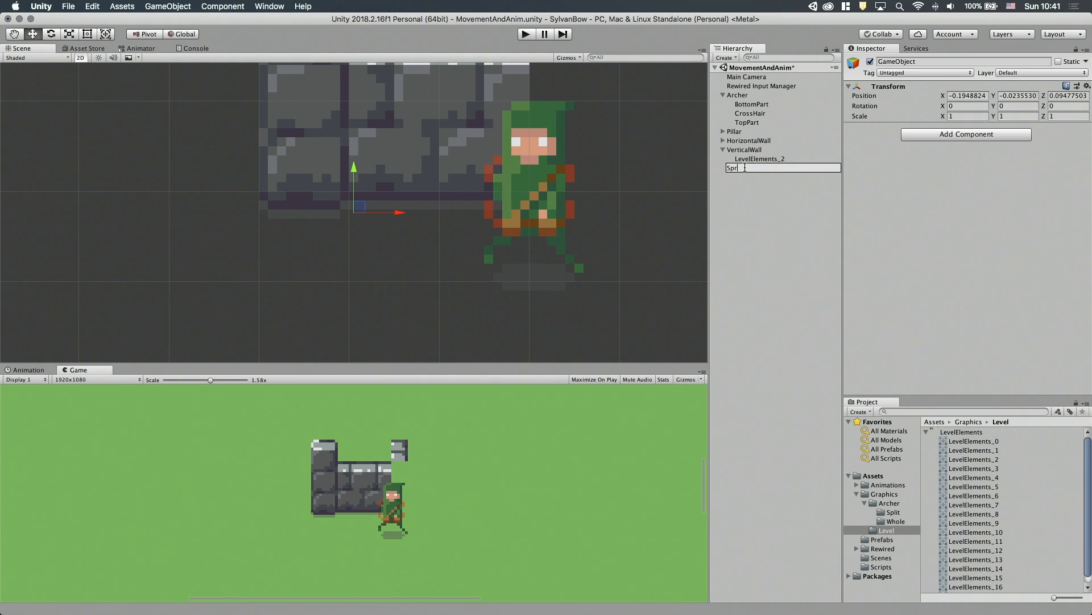
key("Return")
left_click_drag(745, 168, 738, 96)
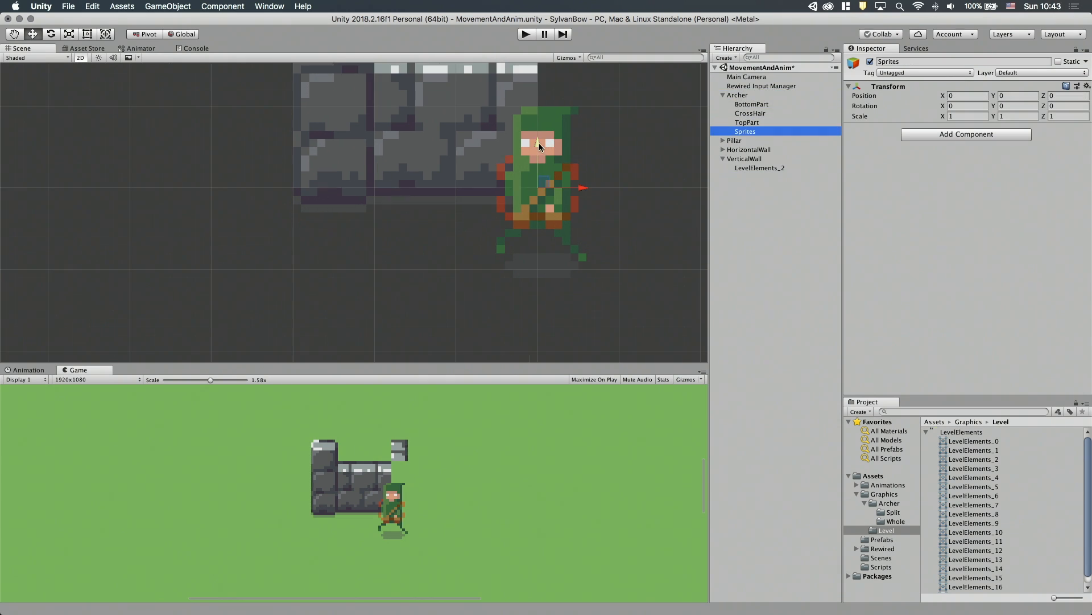
Position the Sprites object at the archer's feet, at X 0.005, Y -0.095.
left_click_drag(538, 145, 539, 225)
scroll(565, 306, "up", 5)
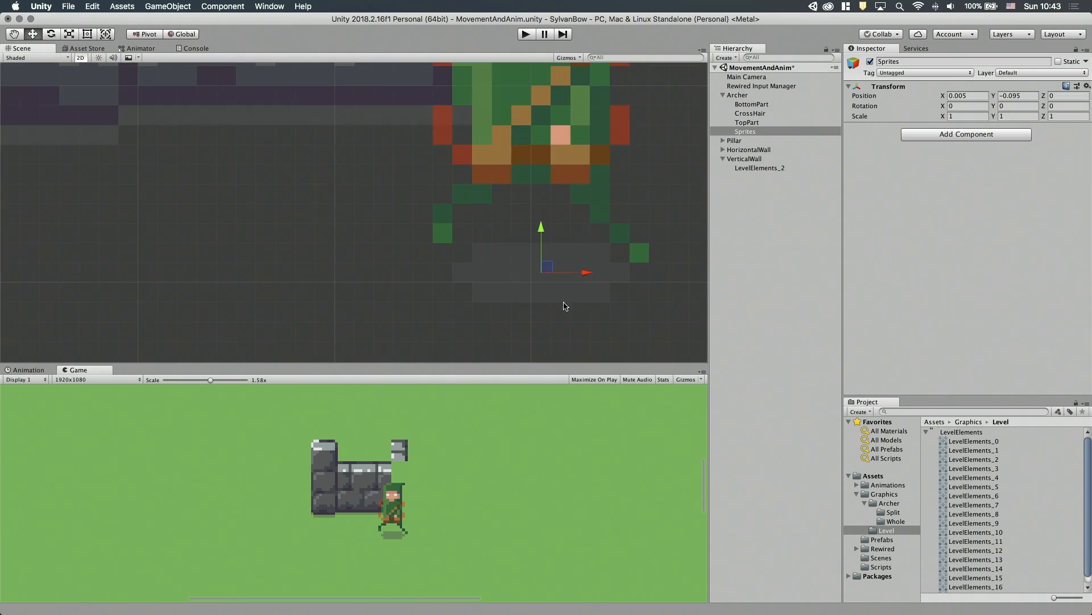
scroll(626, 273, "down", 5)
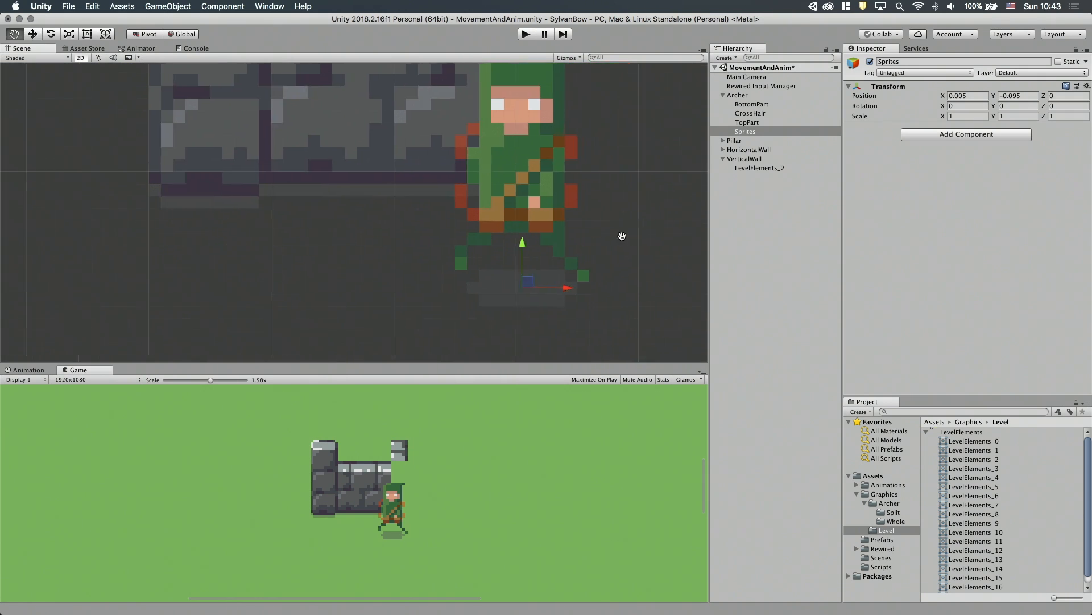
Nest the Archer's BottomPart and TopPart objects under Sprites.
left_click(752, 105)
left_click(747, 123, "super")
left_click_drag(747, 122, 741, 133)
Add a Sorting Group component to the Sprites object.
left_click(745, 114)
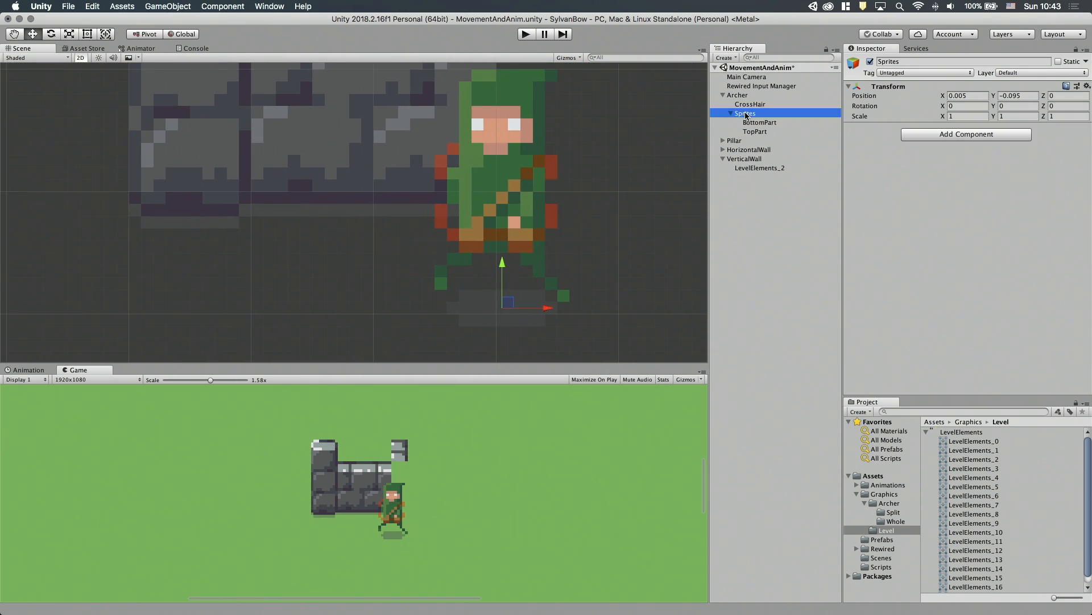
left_click(944, 136)
key("Return")
scroll(653, 202, "down", 5)
scroll(653, 204, "down", 3)
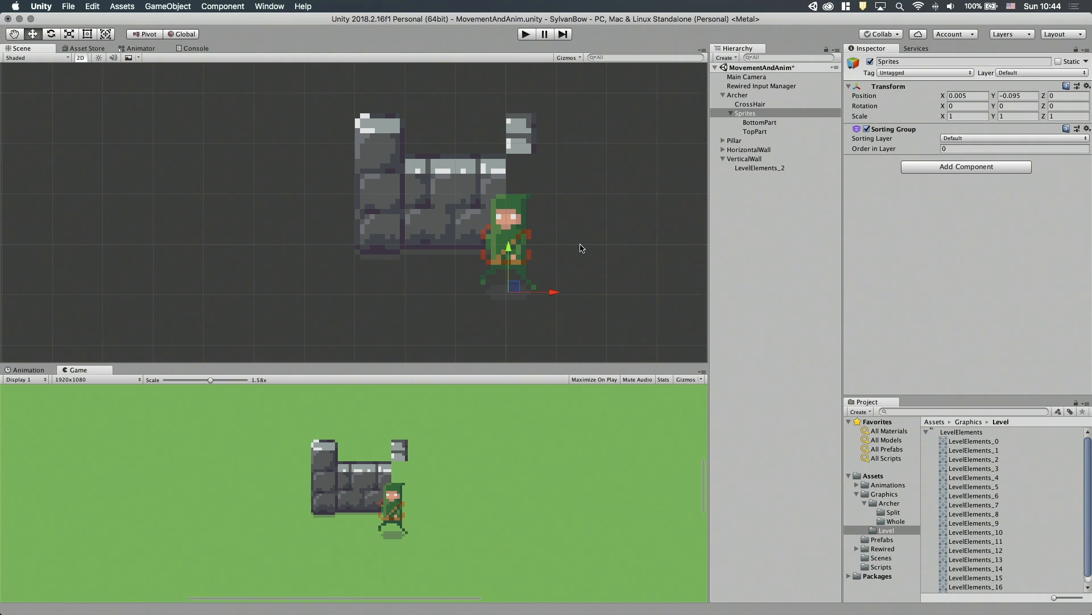
Run the game to test the archer, and open the Sync.cs line behind the logged console error in Visual Studio Code.
key("super+p")
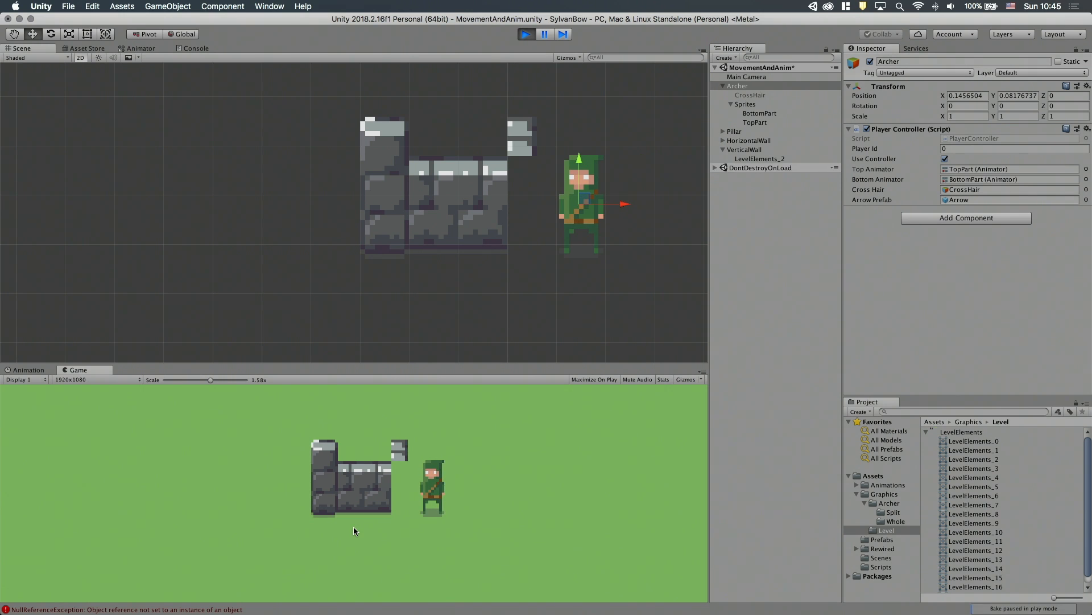
left_click(160, 609)
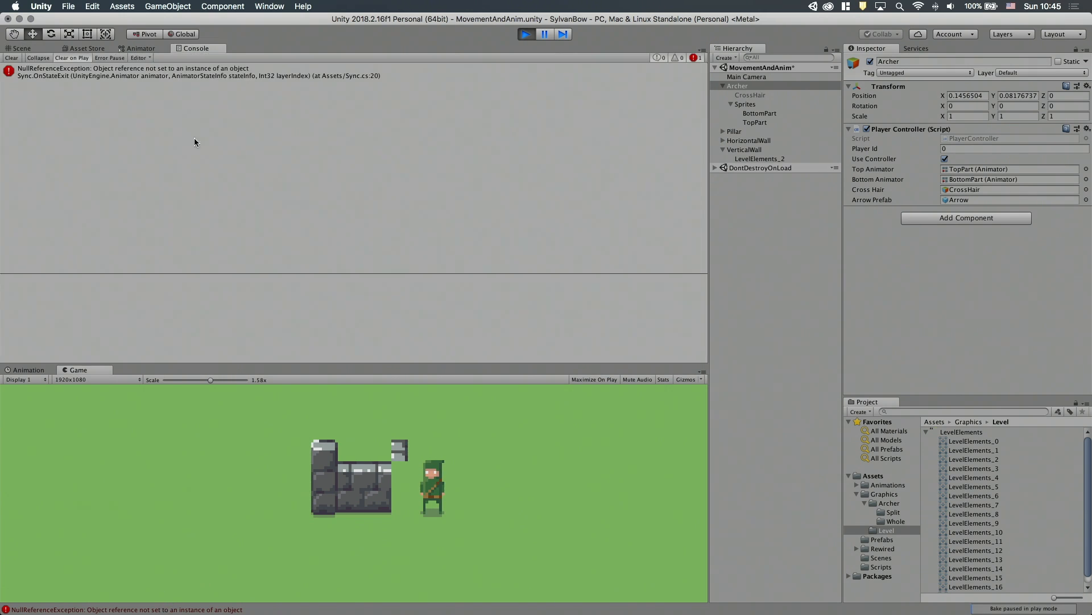
double_click(197, 74)
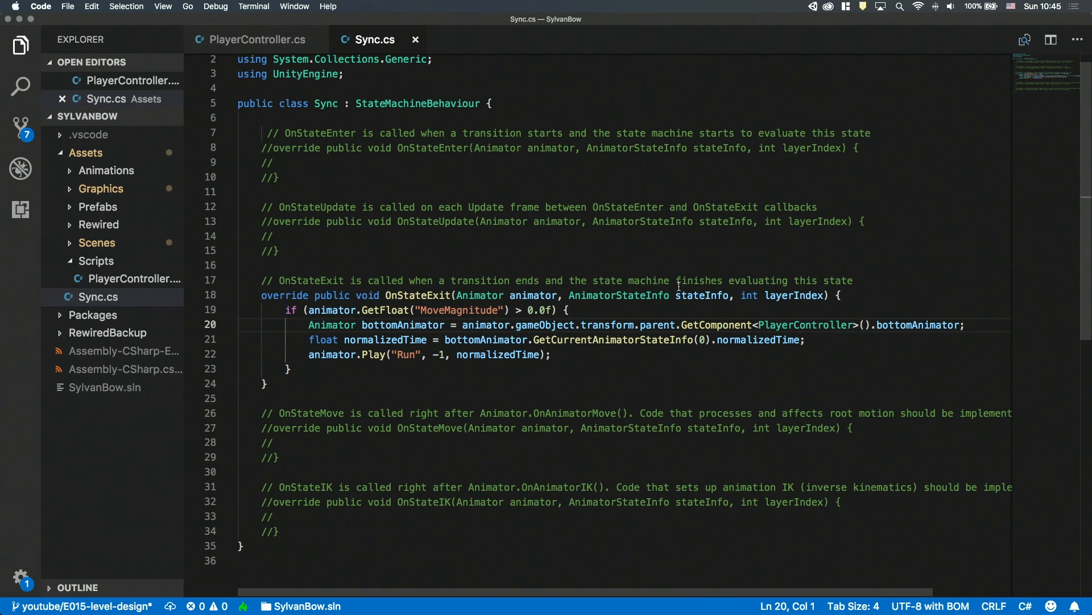
Insert a second .parent before GetComponent<PlayerController>() on line 20 of Sync.cs.
left_click(678, 320)
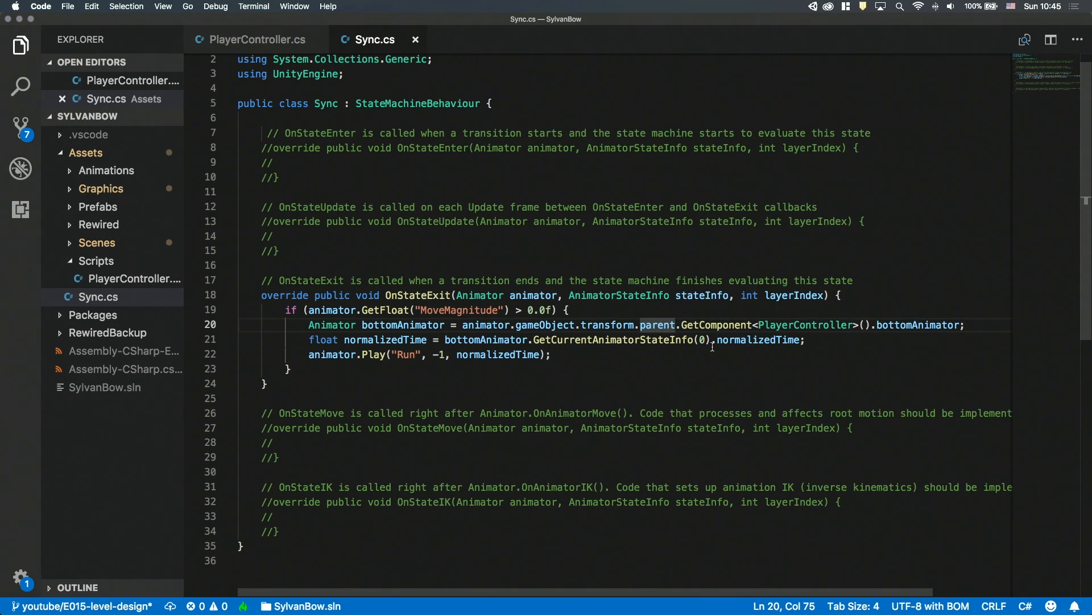
type(".pare.")
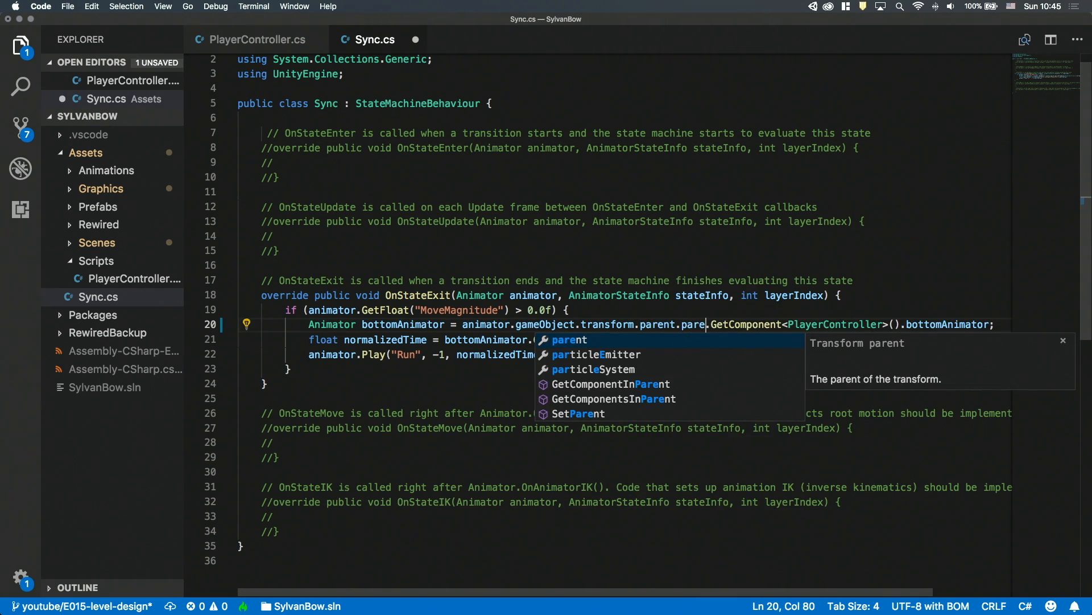
key("Tab")
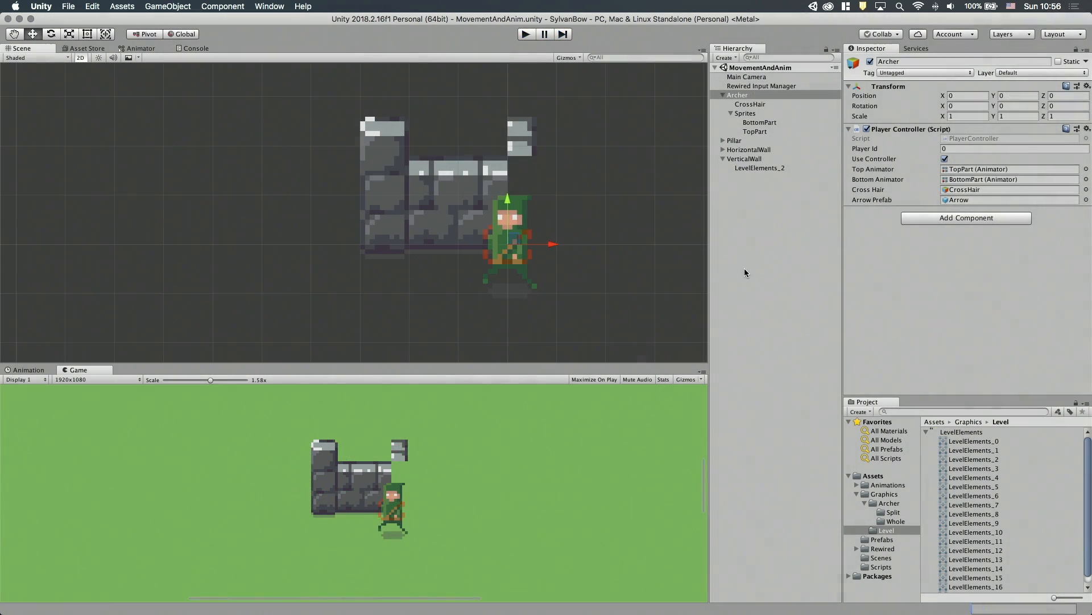
Collapse the expanded objects in the Unity hierarchy and create an empty root game object named Grid.
left_click(745, 268)
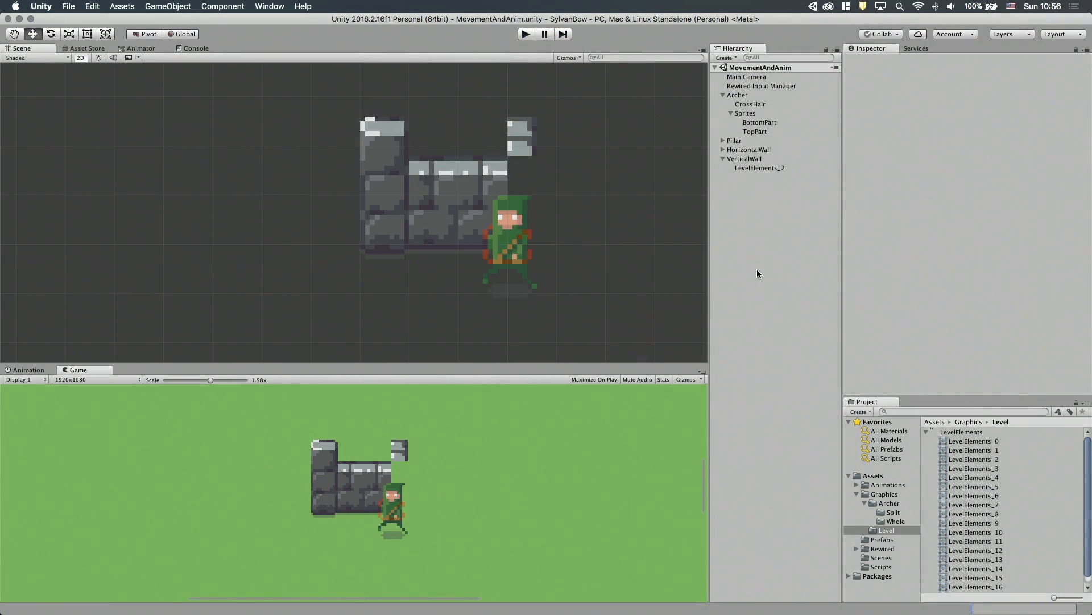
left_click(723, 95)
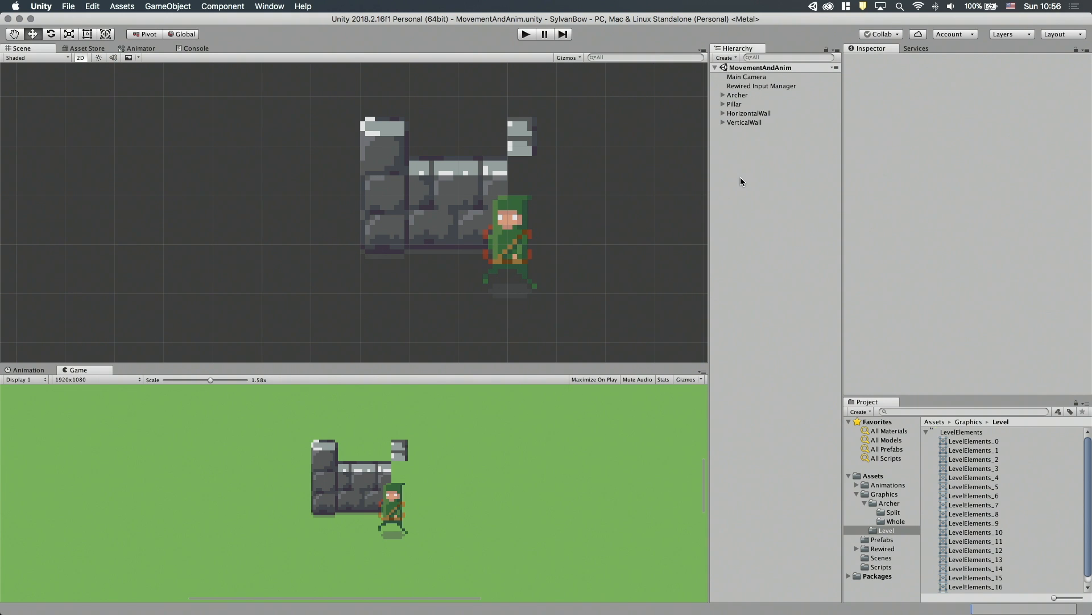
right_click(741, 181)
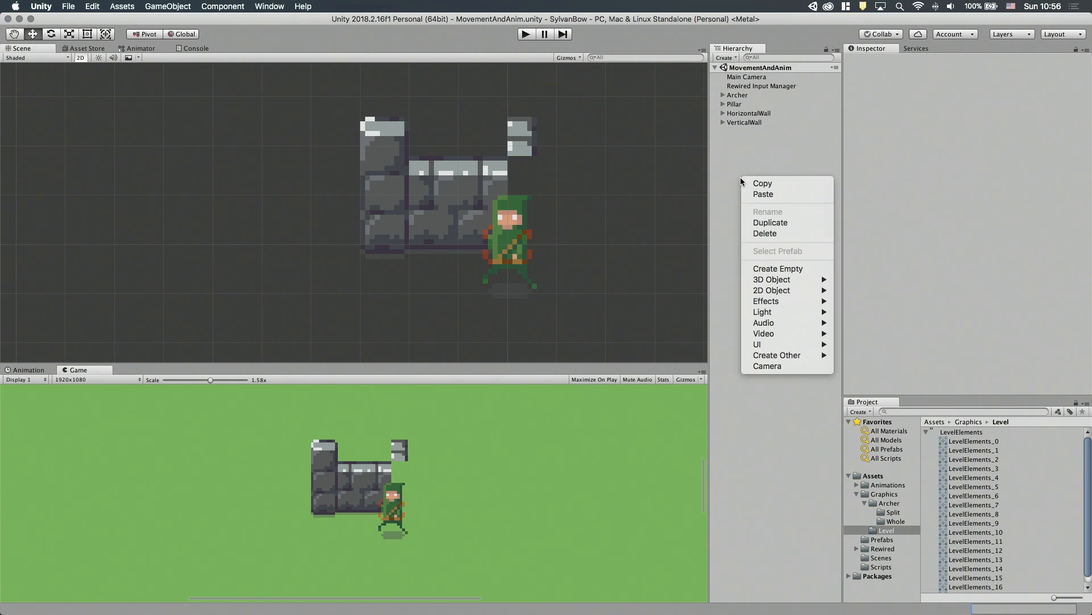
left_click(778, 269)
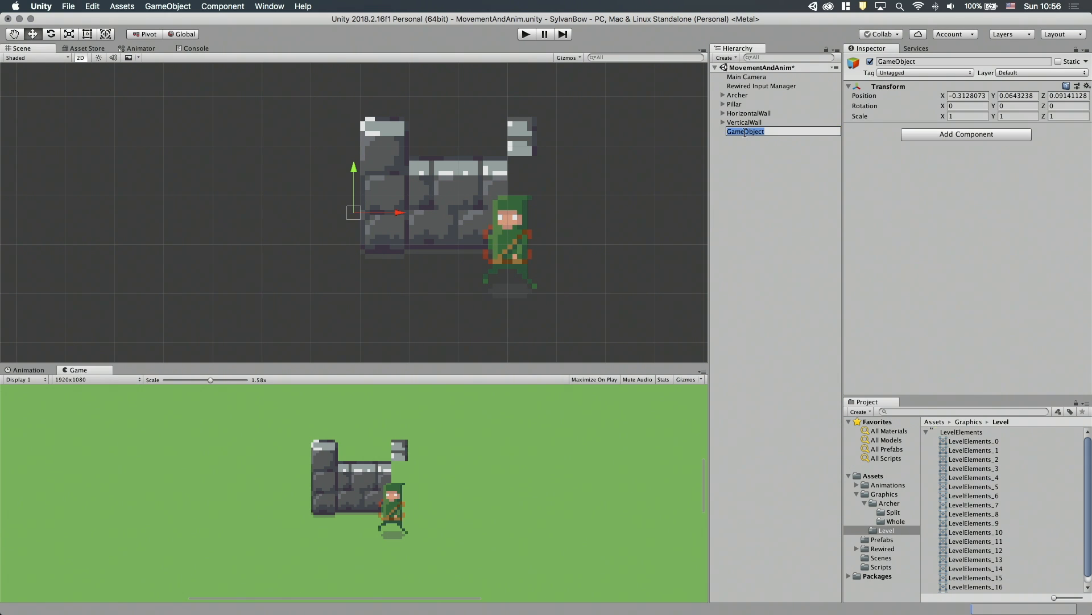
type("Grid")
key("Return")
Add a Grid component to the Grid object.
left_click(923, 136)
type("gr")
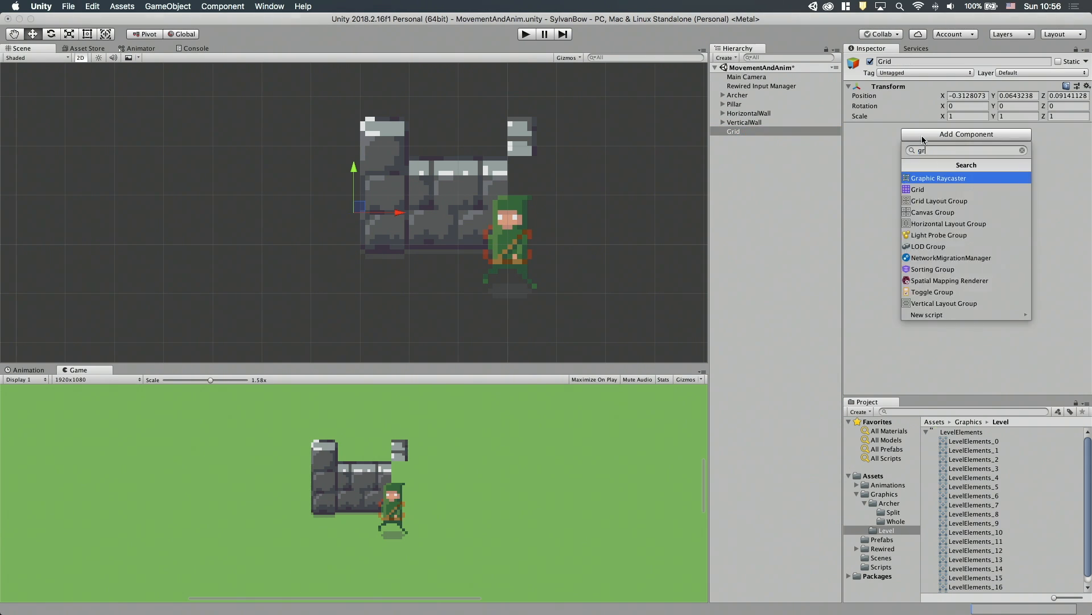
type("id")
key("Return")
left_click(735, 132)
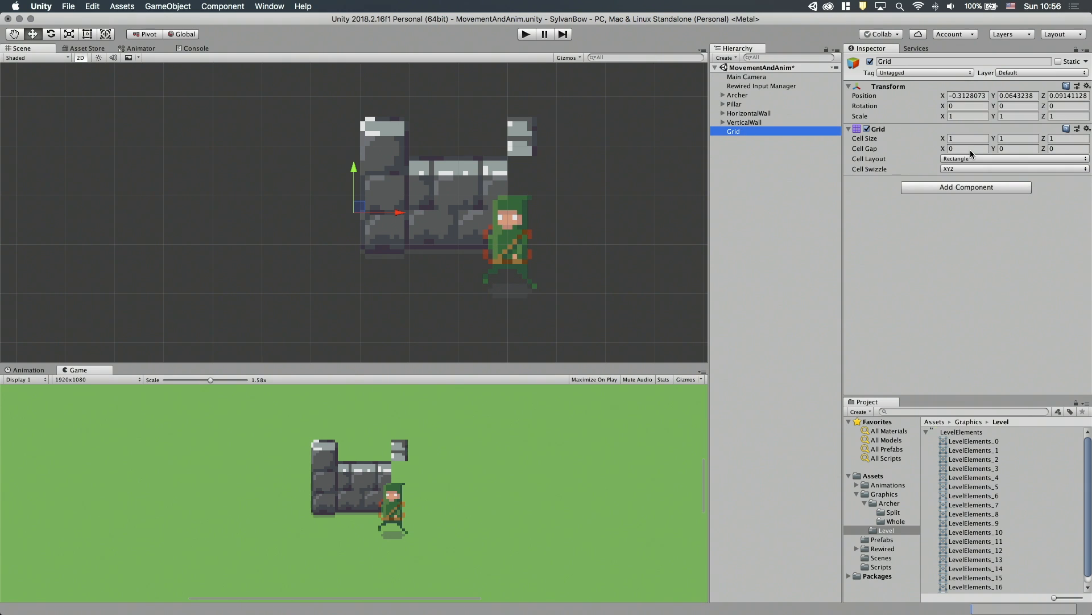
Set the Grid component's cell size to X 0.1 and Y 0.04.
left_click(1011, 138)
type("0.4")
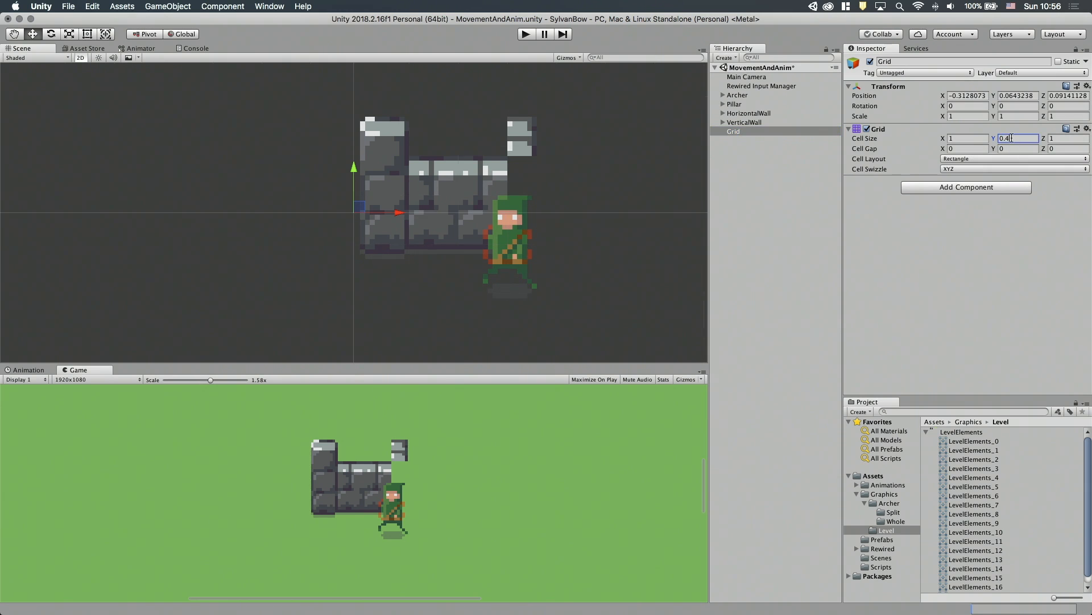
key("BackSpace")
key("BackSpace")
type(".4")
scroll(662, 193, "down", 4)
left_click(969, 139)
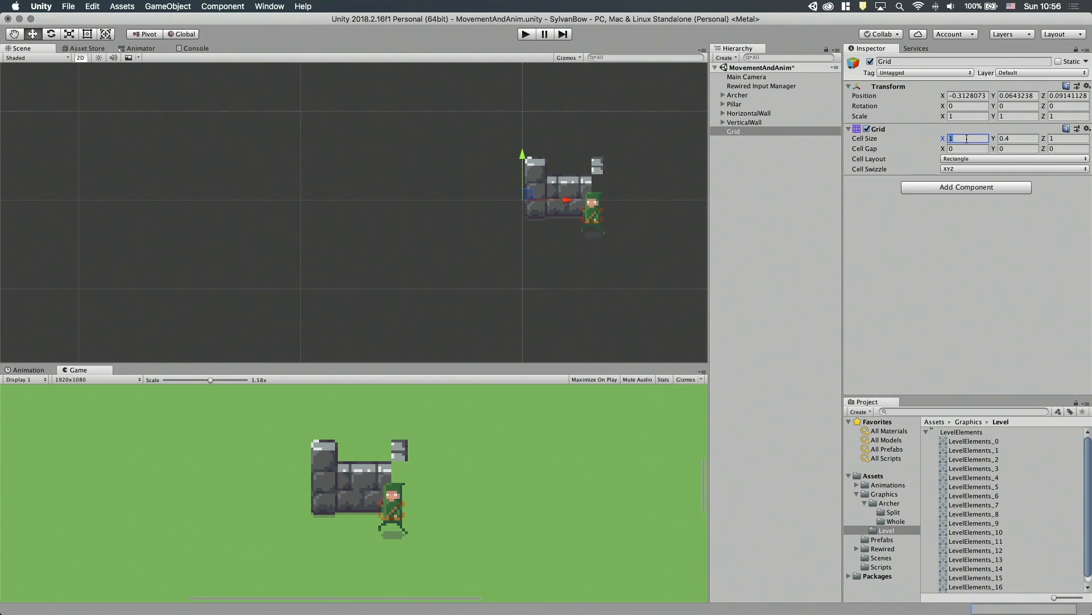
type("0.1")
left_click(1014, 139)
type("0.04")
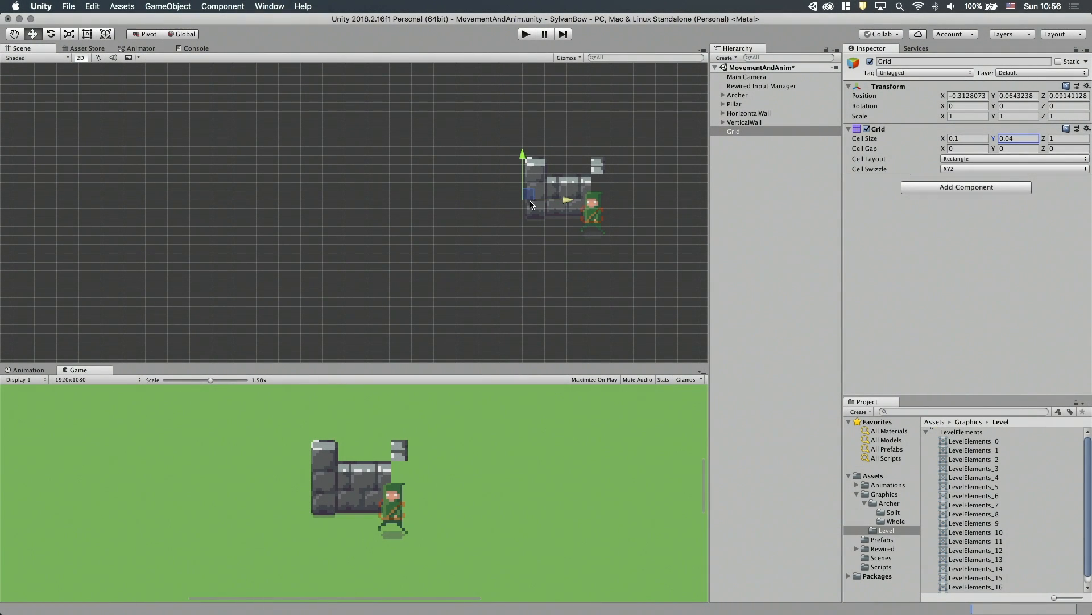
Make Pillar a child of Grid and move it away from the walls in grid-sized increments.
scroll(577, 196, "up", 3)
scroll(484, 208, "up", 5)
middle_click_drag(577, 196, 513, 198)
left_click(742, 116)
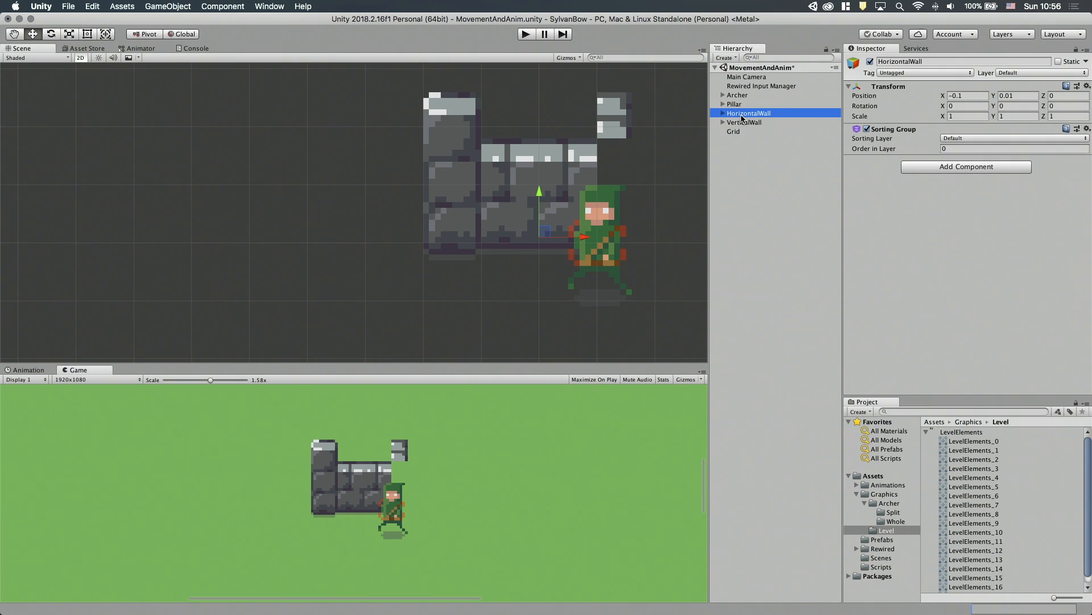
left_click(734, 131)
left_click(741, 116)
left_click_drag(734, 104, 732, 133)
left_click_drag(468, 238, 344, 210)
left_click_drag(327, 172, 327, 194)
left_click_drag(373, 240, 276, 240)
Make HorizontalWall a child of Grid and snap it beside the pillar at X -0.1, Y -0.06.
left_click(741, 113)
left_click(742, 104)
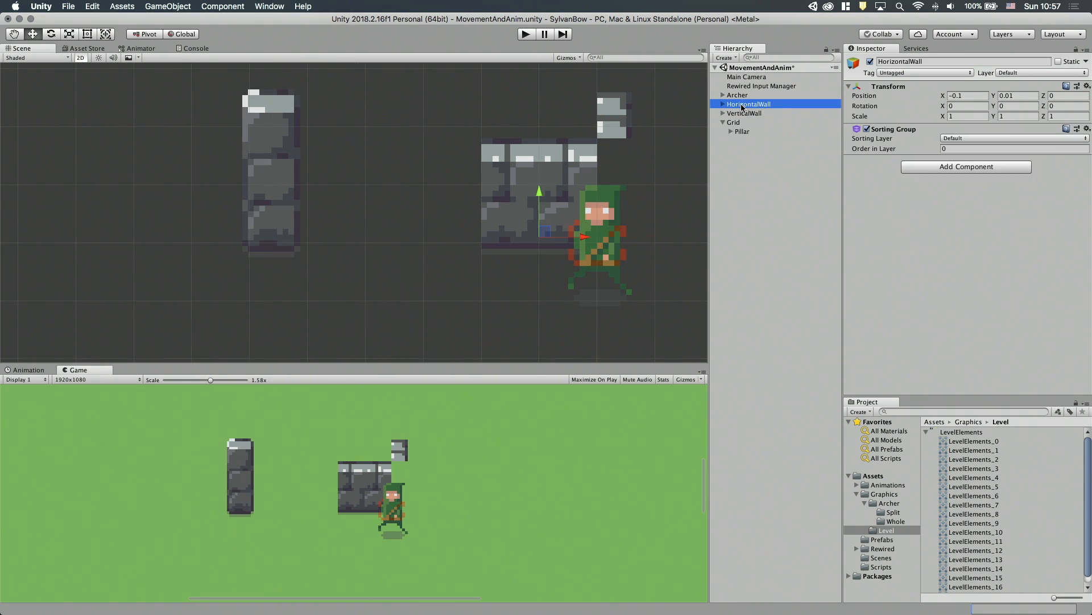
left_click_drag(736, 105, 735, 123)
left_click_drag(548, 232, 377, 228)
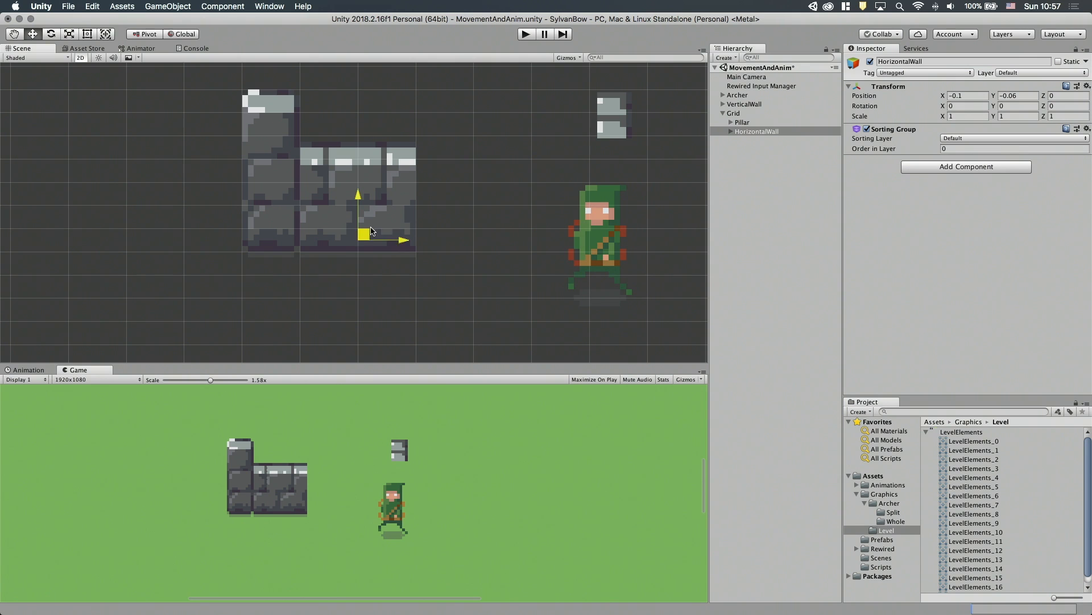
left_click_drag(373, 230, 379, 233)
Create an empty root game object named HorizontalWall.
right_click(784, 209)
left_click(815, 301)
left_click(738, 141)
type("H")
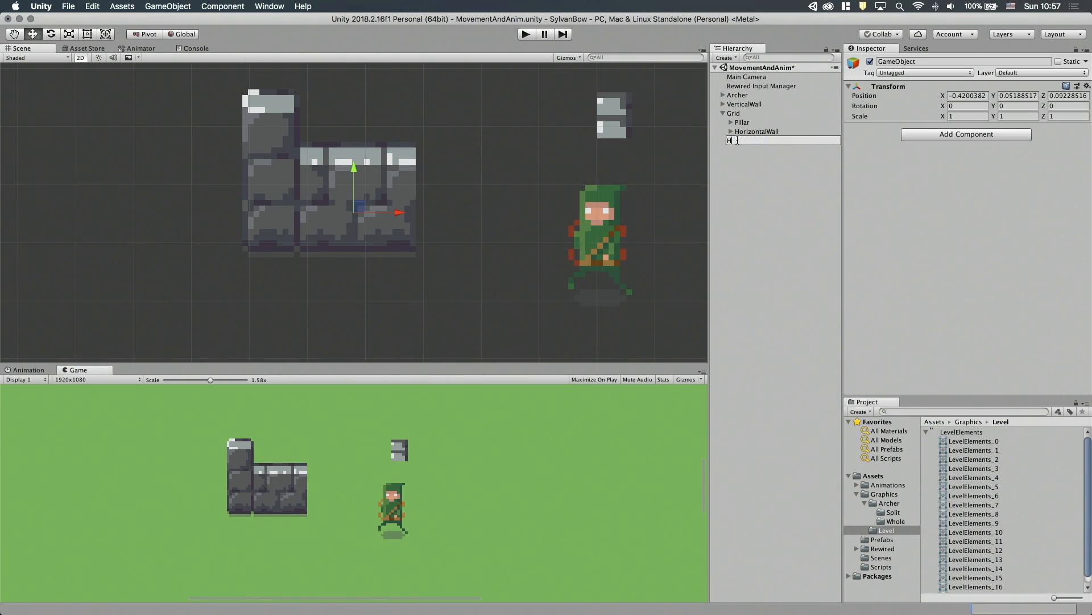
type("orizontalWall")
key("Return")
Rename the original HorizontalWall under Grid to Sprites and make it a child of the new HorizontalWall.
left_click(750, 132)
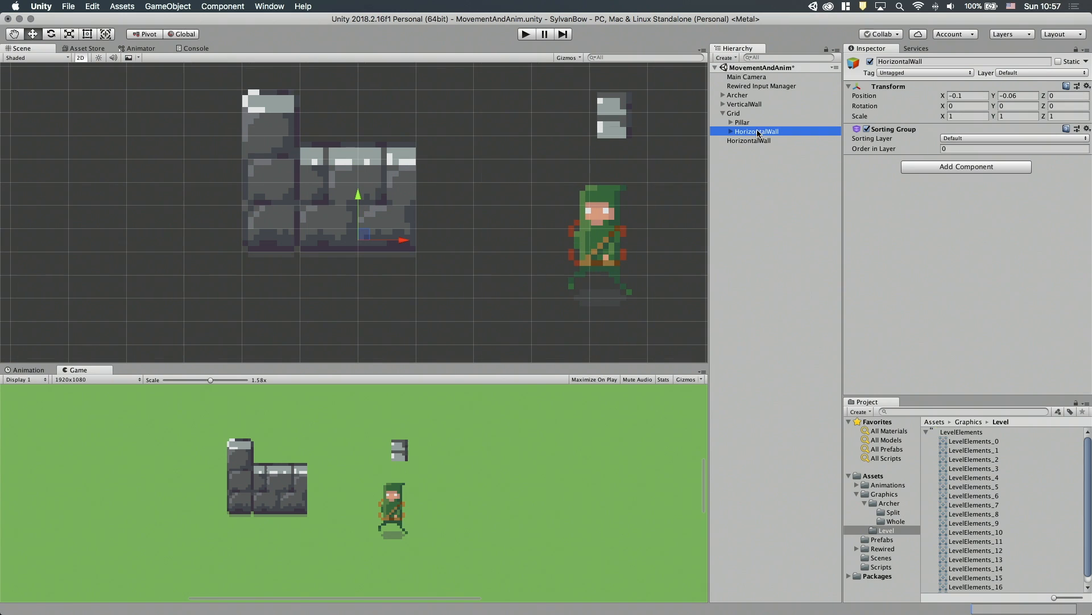
left_click(757, 132)
type("Sprites")
key("Return")
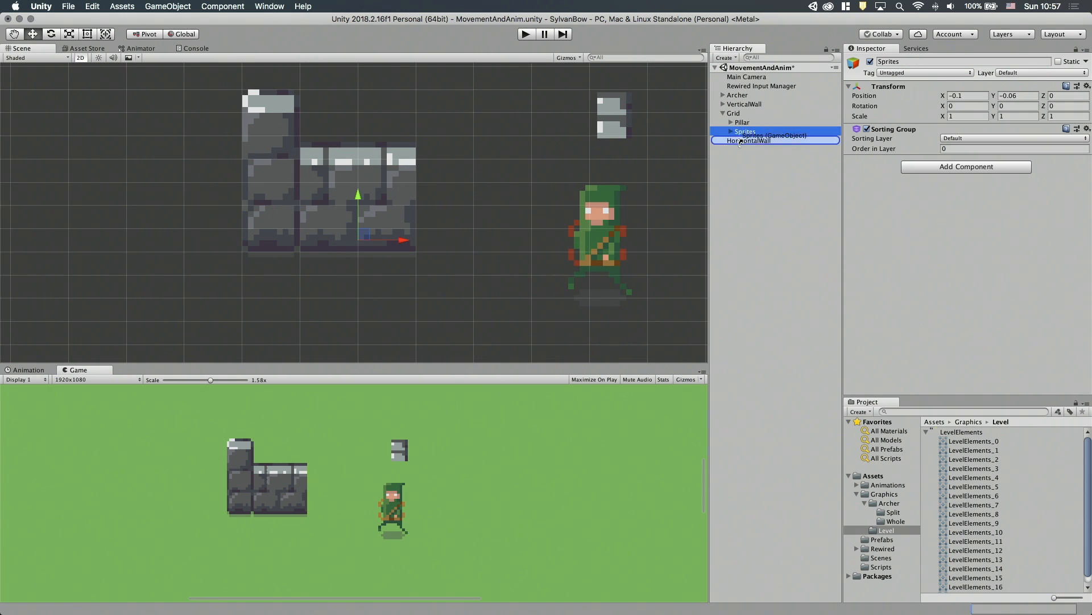
left_click_drag(750, 132, 729, 157)
left_click(724, 134)
Set the positions of HorizontalWall and its Sprites child to 0 on all axes.
double_click(732, 132)
left_click(960, 94)
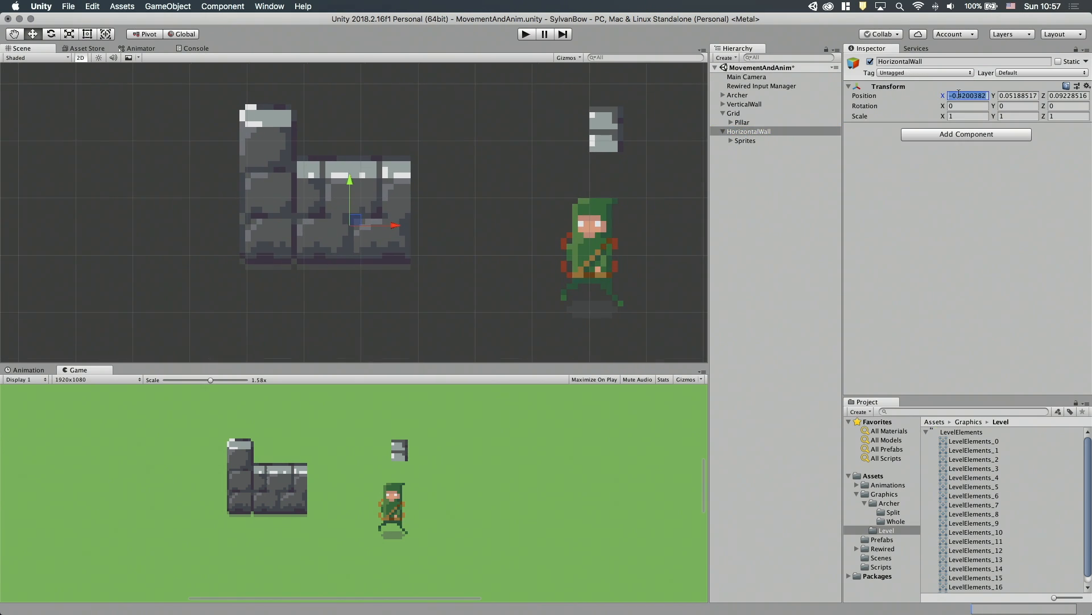
type("0")
key("Tab")
type("0")
key("Tab")
type("0")
key("Tab")
left_click(744, 141)
left_click(960, 95)
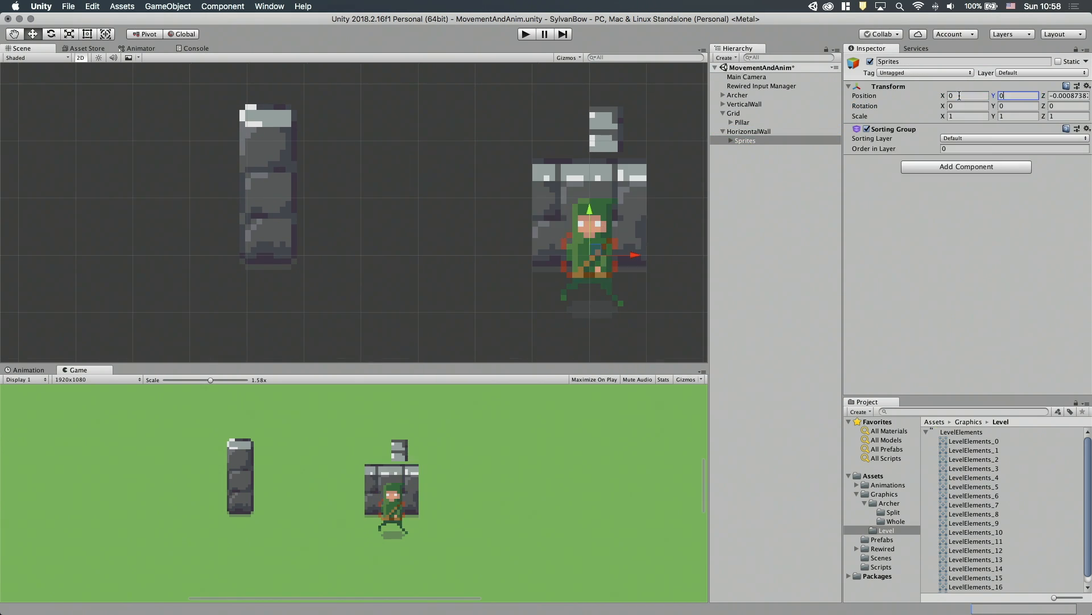
Raise HorizontalWall's Sprites child to Y 0.01 to align the wall's base with its parent.
left_click(731, 141)
double_click(749, 142)
left_click_drag(545, 228, 547, 223)
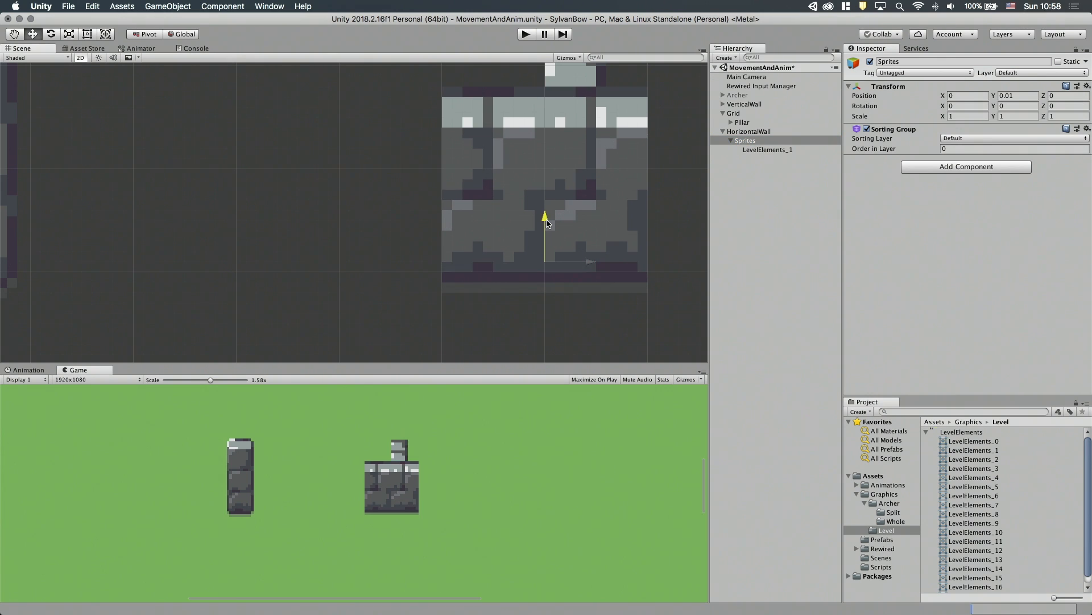
Make the new HorizontalWall a child of Grid and place it beside the pillar at X -0.1, Y -0.06.
double_click(749, 131)
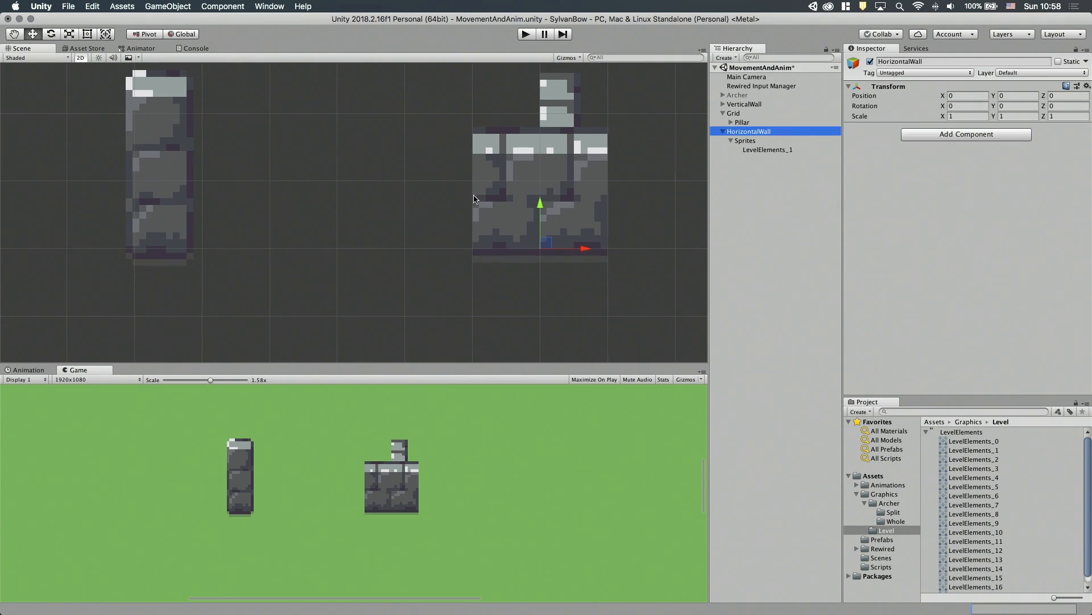
left_click_drag(738, 133, 735, 113)
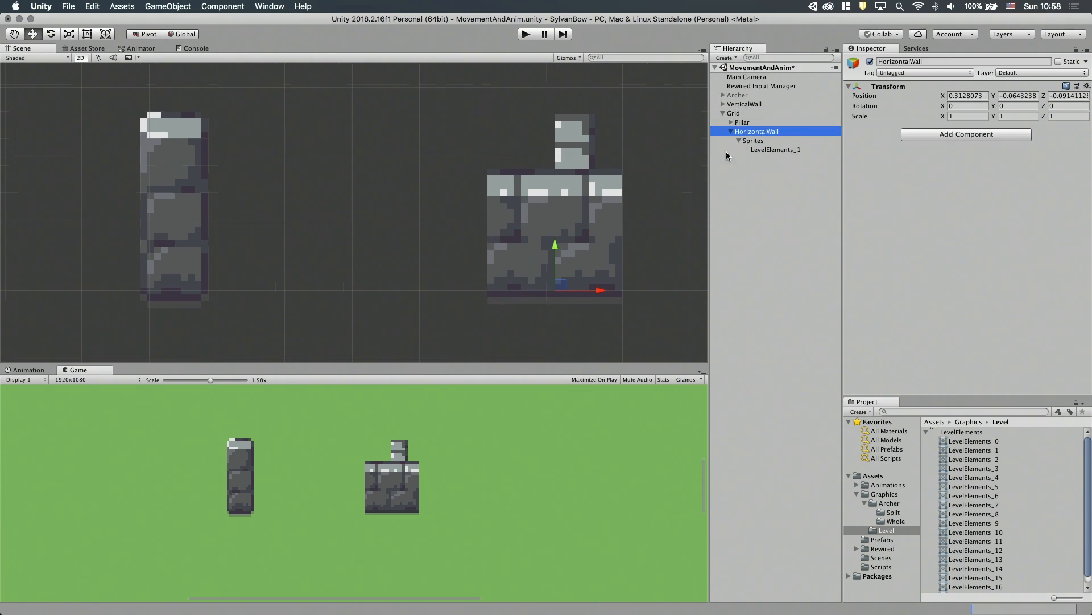
left_click_drag(567, 286, 290, 286)
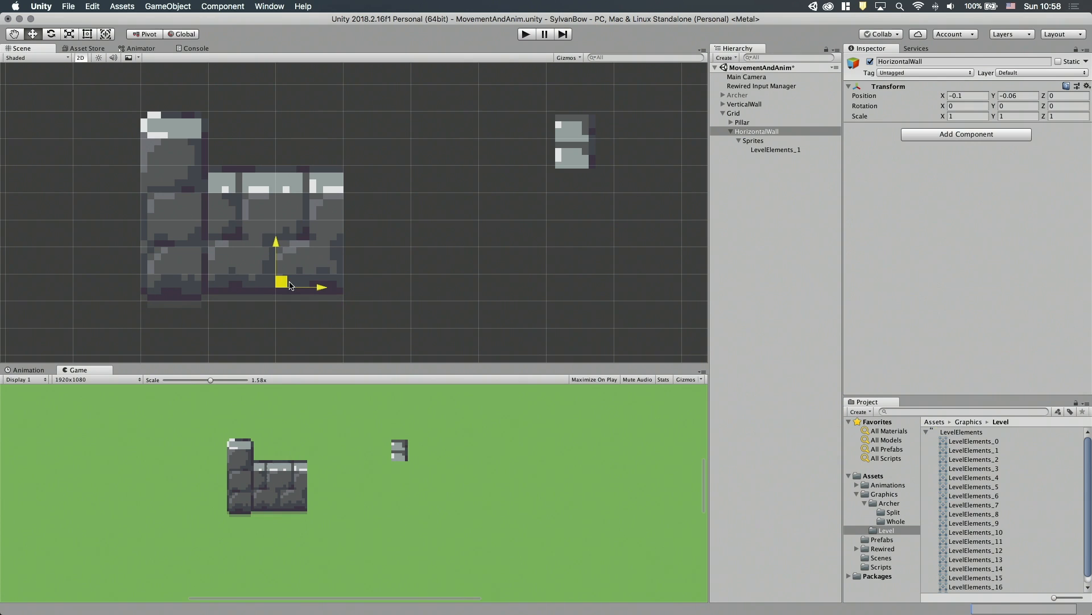
Make VerticalWall a child of Grid, then create an empty root game object also named VerticalWall.
left_click_drag(744, 104, 734, 114)
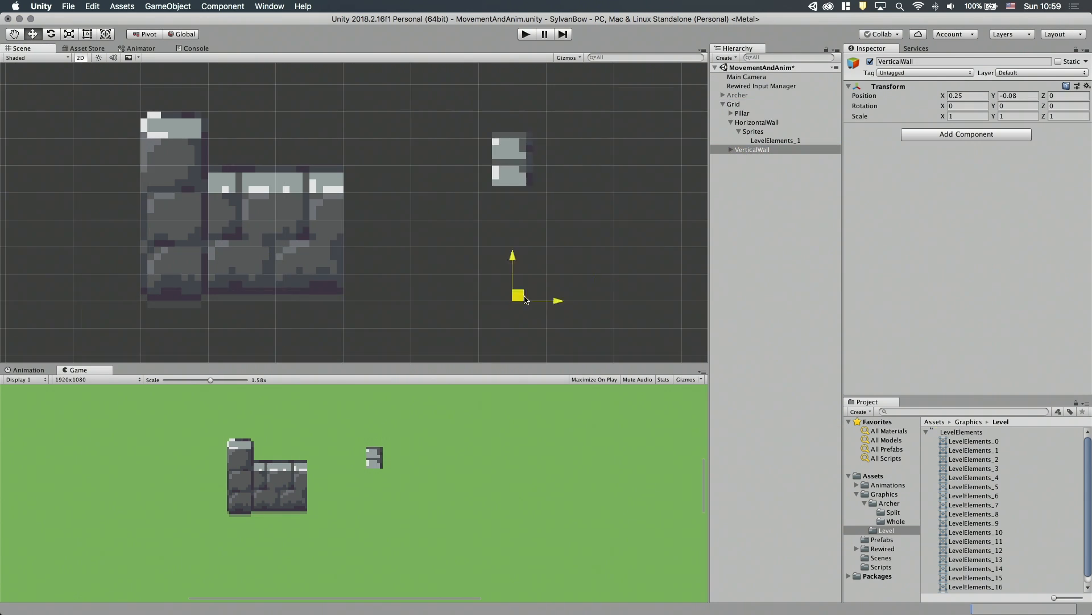
right_click(756, 170)
left_click(779, 260)
key("Return")
type("VerticalWall")
Rename the original VerticalWall to Sprites and make it a child of the new VerticalWall.
left_click(751, 150)
key("Return")
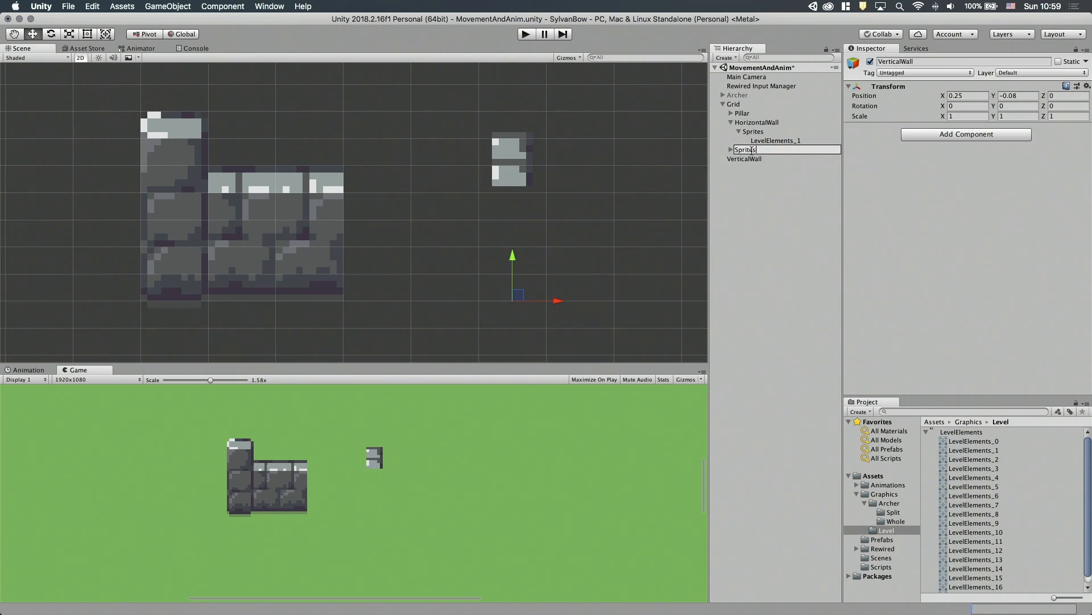
type("Sprites")
left_click(745, 159)
mouse_move(745, 151)
left_mouse_down()
mouse_move(742, 164)
mouse_move(743, 150)
left_mouse_up()
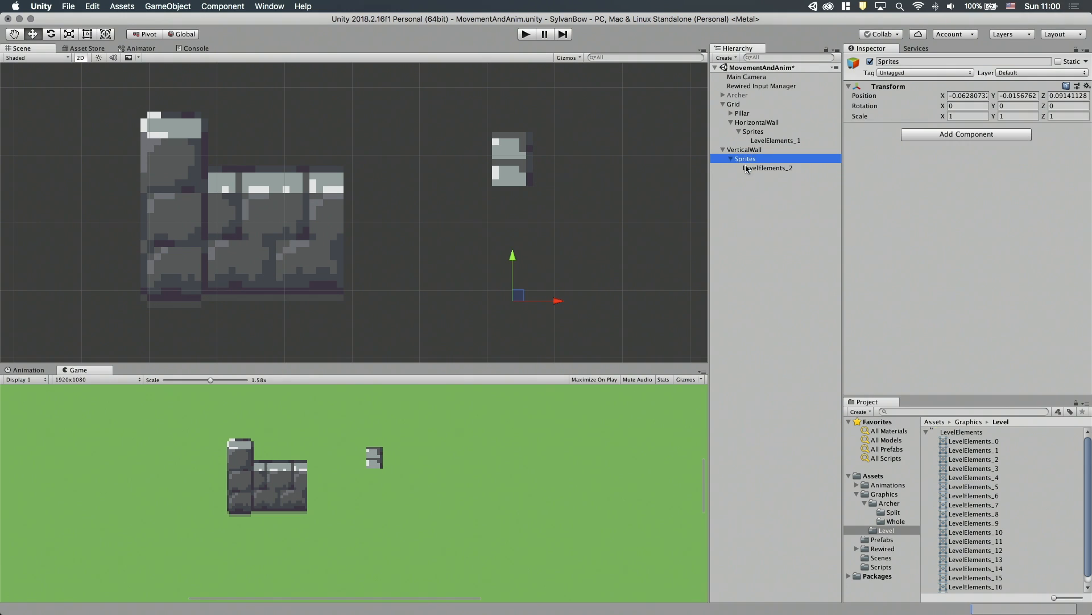
Reset the position of VerticalWall's Sprites child to 0.
left_click(969, 95)
type("0")
key("Tab")
type("0")
key("Tab")
type("0")
Place VerticalWall under Grid beside the horizontal wall's upper end, at X 0.05, Y -0.04.
left_click(752, 149)
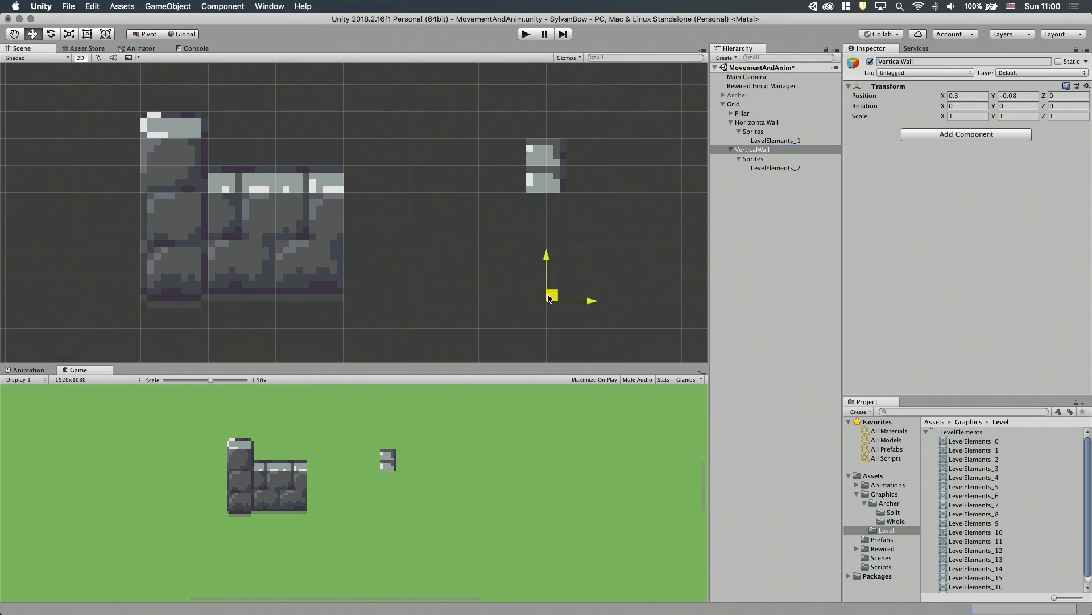
left_click_drag(570, 279, 383, 270)
left_click(763, 124)
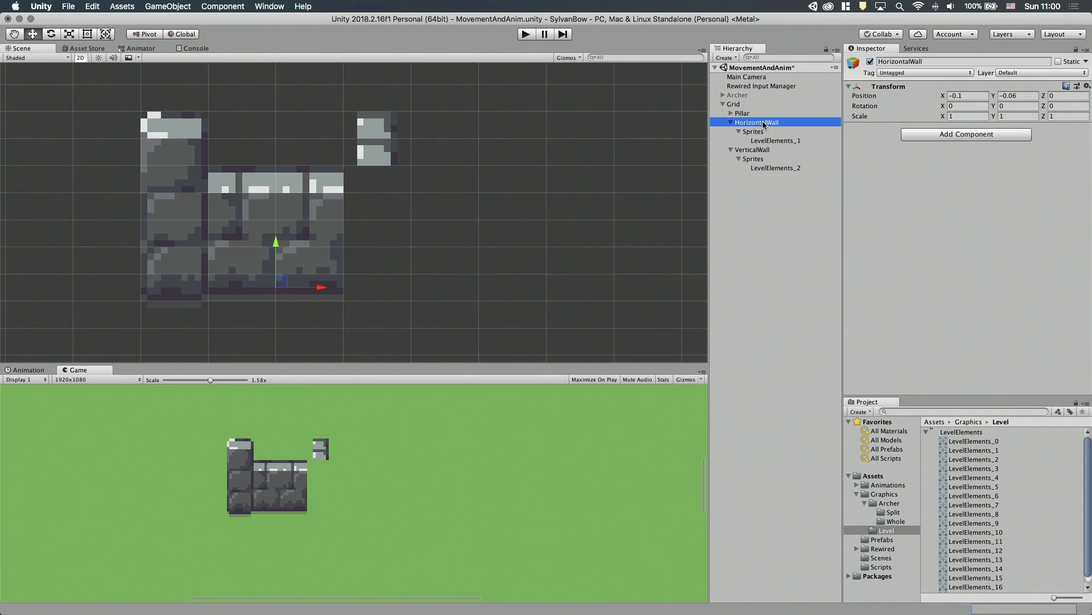
left_click(750, 149)
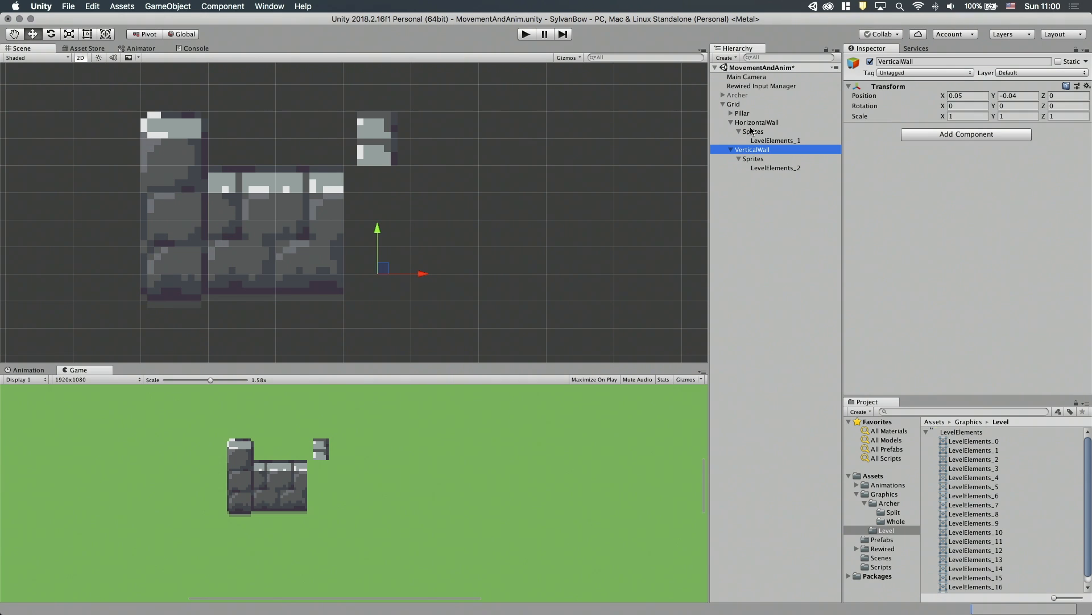
Move HorizontalWall out of Grid so its Sprites child can be adjusted without grid snapping.
left_click(748, 123)
left_click(755, 132)
left_click(755, 124)
left_click(754, 132)
mouse_move(276, 243)
left_mouse_down()
mouse_move(276, 256)
mouse_move(276, 244)
left_mouse_up()
left_click_drag(757, 123, 751, 241)
Raise HorizontalWall's Sprites child to Y 0.025 and put HorizontalWall back under Grid, snapped level with the pillar.
left_click(746, 159)
left_click_drag(276, 246, 276, 243)
left_click(744, 158)
left_click_drag(749, 150, 736, 104)
left_click(276, 256)
left_click(747, 160)
left_click_drag(276, 243, 276, 236)
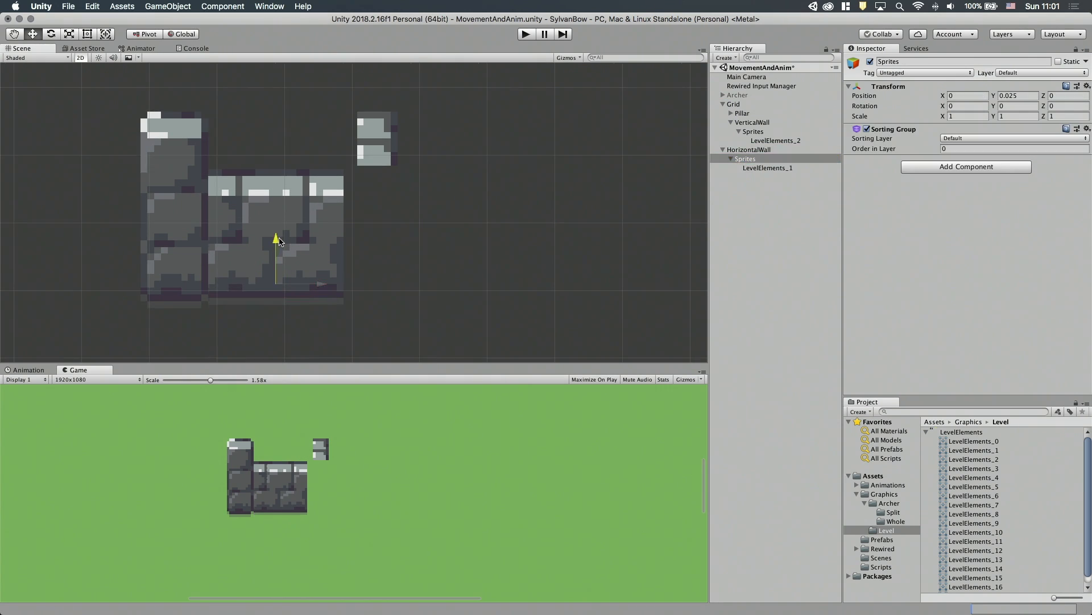
left_click(755, 150)
mouse_move(282, 295)
left_mouse_down()
mouse_move(316, 295)
mouse_move(282, 295)
left_mouse_up()
Move Pillar out of Grid to the root of the scene.
left_click(748, 124)
left_click(420, 271)
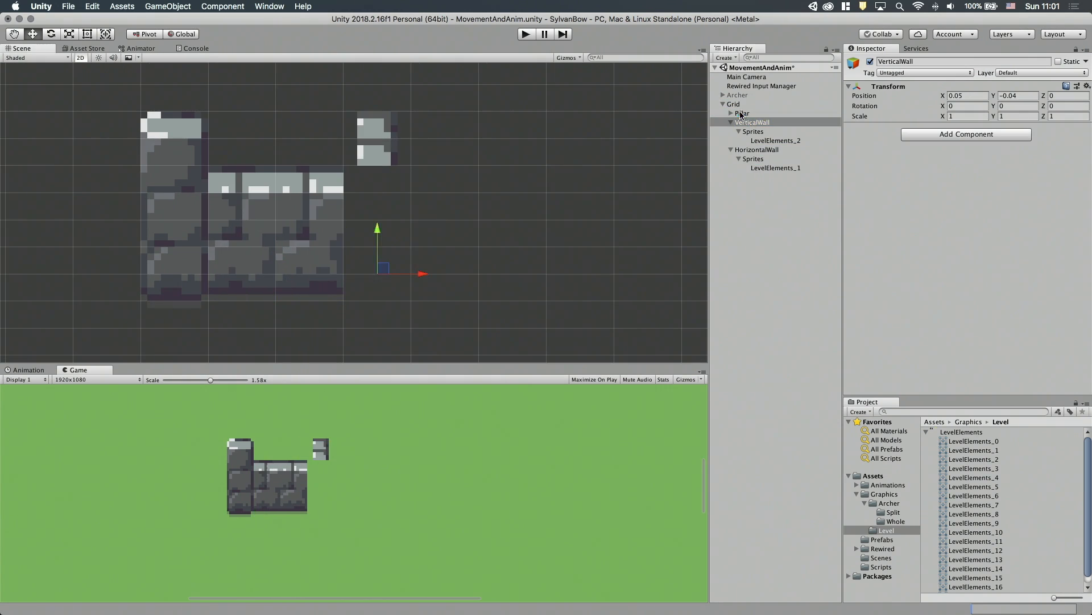
left_click(740, 112)
left_click_drag(740, 112, 728, 225)
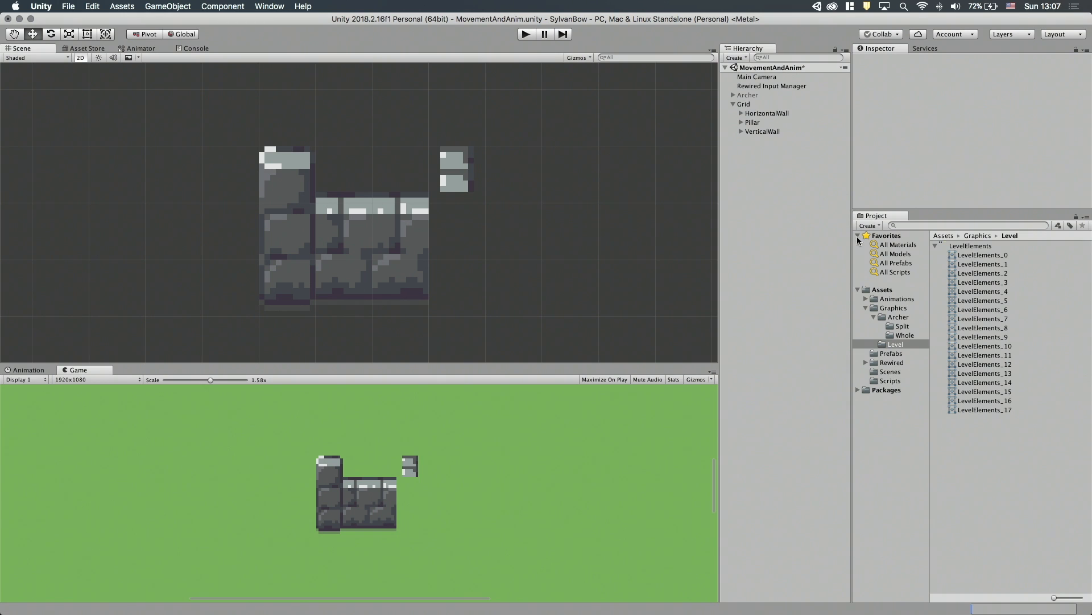
Save HorizontalWall, Pillar and VerticalWall as prefabs in the Prefabs folder.
left_click(891, 354)
left_click_drag(756, 115, 990, 317)
left_click_drag(752, 122, 1027, 393)
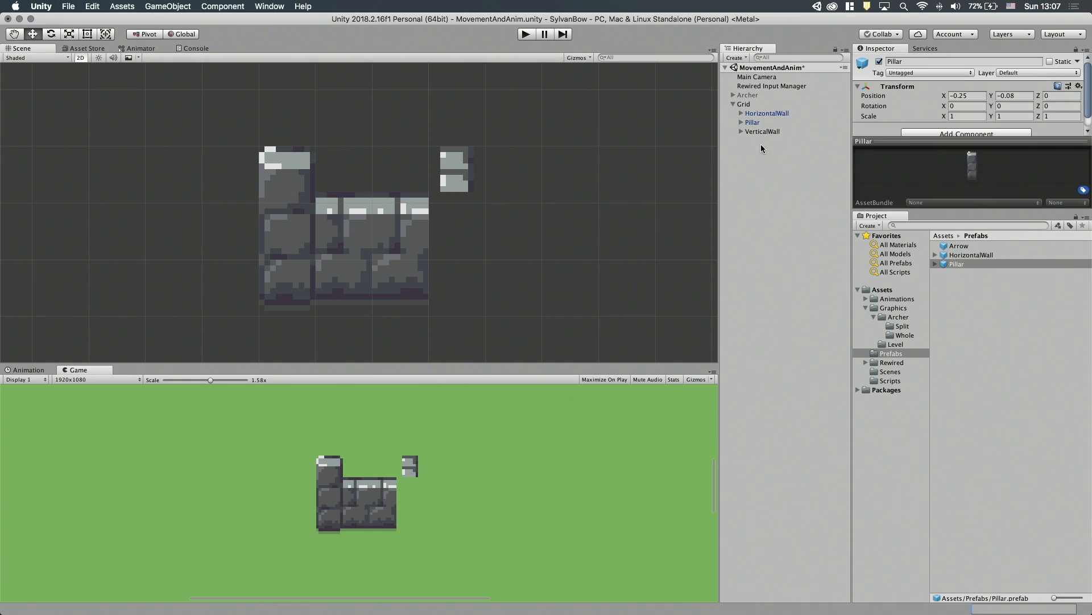
left_click_drag(762, 131, 1000, 398)
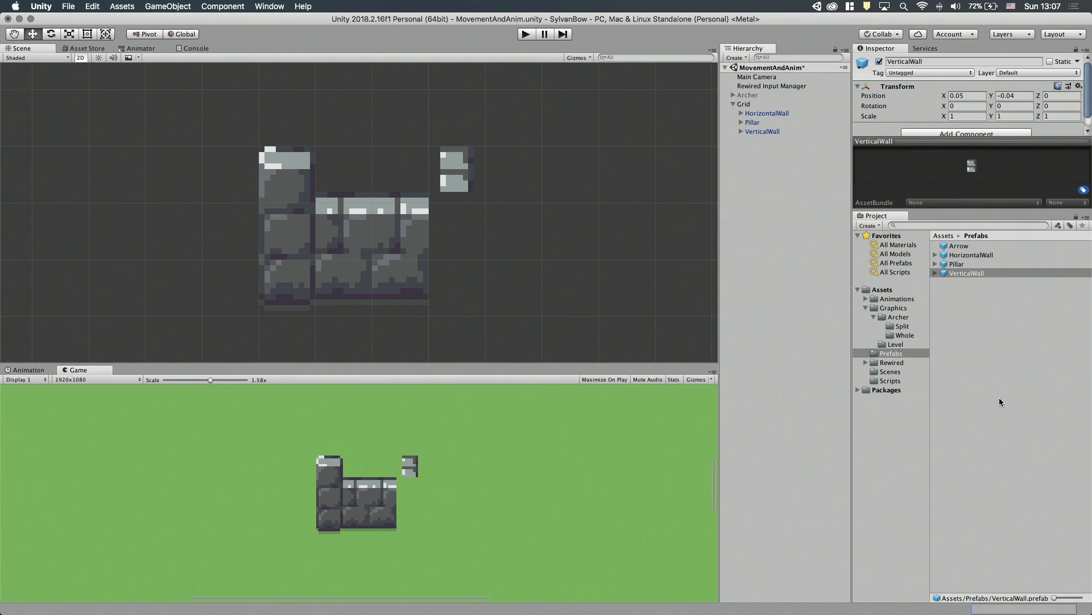
Duplicate the pillar and wall pieces and arrange the copies into wall groups, with a separate vertical segment below.
left_click(755, 122)
left_click(756, 115)
left_click(757, 121)
left_click(757, 116)
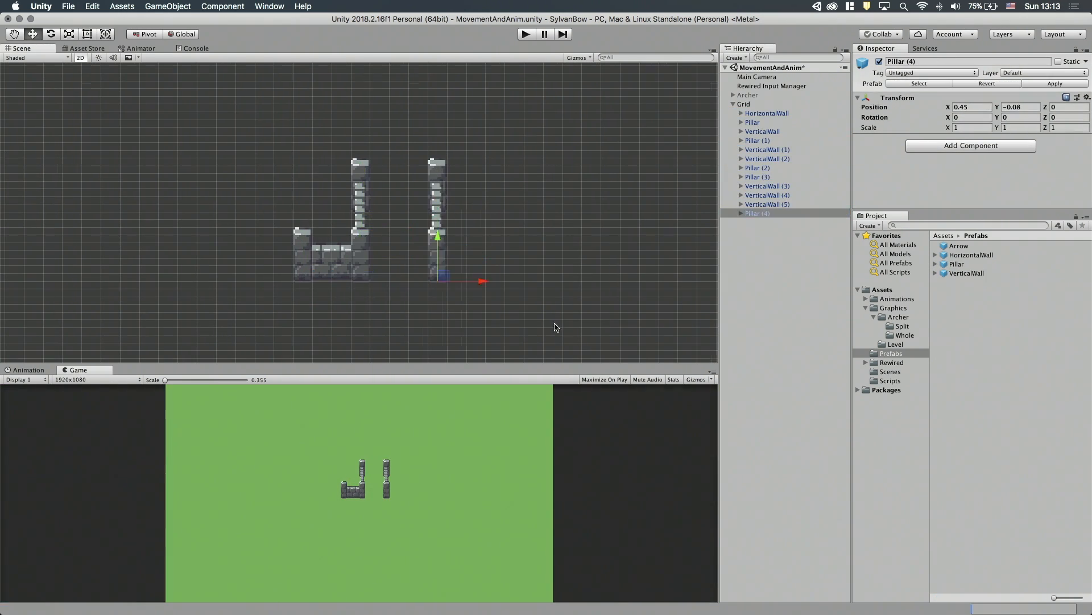
left_click_drag(399, 243, 475, 244)
key("super+d")
key("super+d")
Attach the vertical segment to the lower-right wall, place a copy under the lower-left wall and delete the surplus wall pieces.
key("super+d")
left_click_drag(436, 102, 483, 219)
Build a long vertical wall between two pillars on the level's far left from duplicated pieces.
key("super+d")
left_click_drag(479, 137, 479, 356)
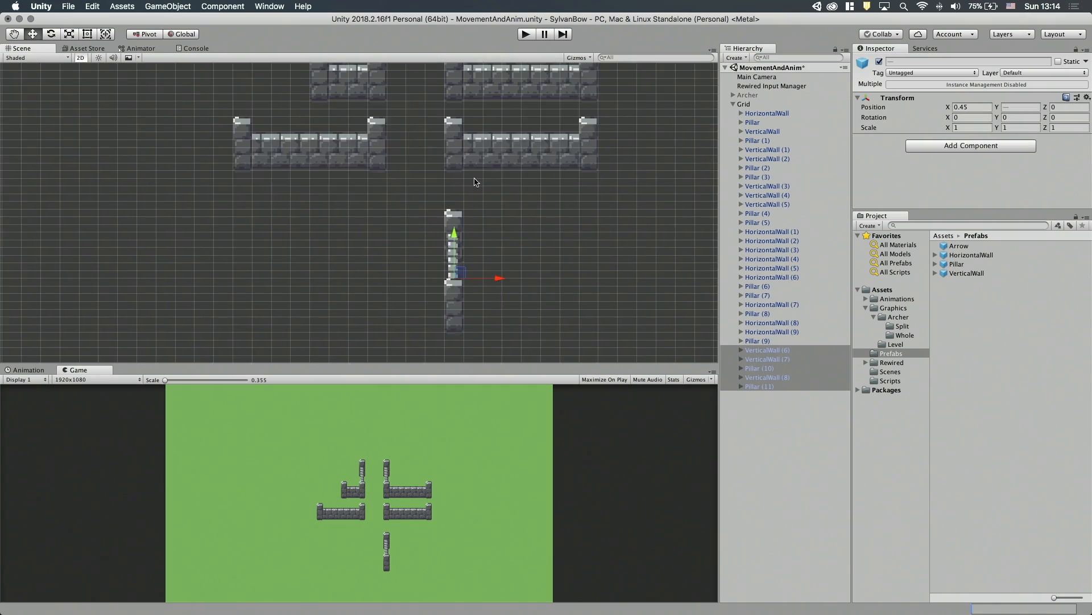
left_click_drag(454, 232, 454, 140)
key("super+d")
left_click_drag(546, 248, 470, 249)
left_click(344, 256)
key("super+BackSpace")
key("super+d")
left_click_drag(510, 304, 262, 304)
key("super+d")
key("super+d")
key("super+d")
key("super+d")
key("super+d")
left_click_drag(379, 188, 464, 274)
left_click_drag(410, 244, 418, 304)
Shift the upper and lower left wall groups further left to widen the level's central gap.
left_click_drag(225, 83, 445, 198)
left_click_drag(364, 108, 455, 236)
left_click_drag(383, 221, 247, 221)
left_click_drag(299, 165, 257, 139)
left_click_drag(481, 122, 632, 245)
left_click_drag(543, 202, 453, 203)
Duplicate the long vertical wall and place the copy on the level's far right.
middle_click_drag(432, 273, 192, 209)
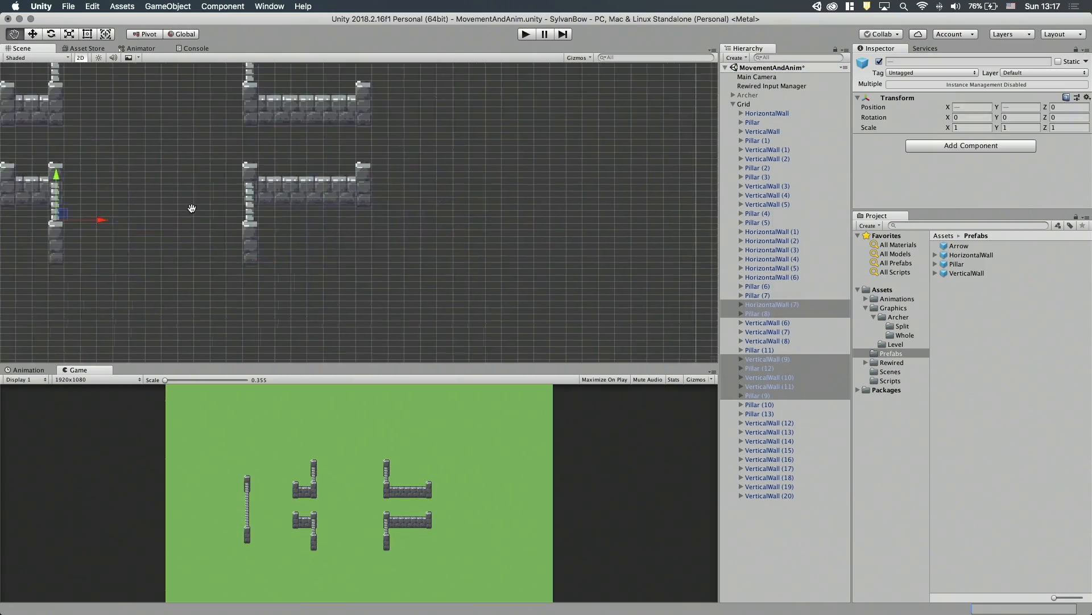
scroll(192, 209, "down", 3)
left_click_drag(148, 150, 199, 318)
key("super+d")
left_click_drag(216, 214, 663, 227)
left_click(328, 239)
Select all the wall groups and move them together to centre the layout in the camera's area.
left_click_drag(137, 94, 677, 319)
left_click_drag(218, 187, 233, 188)
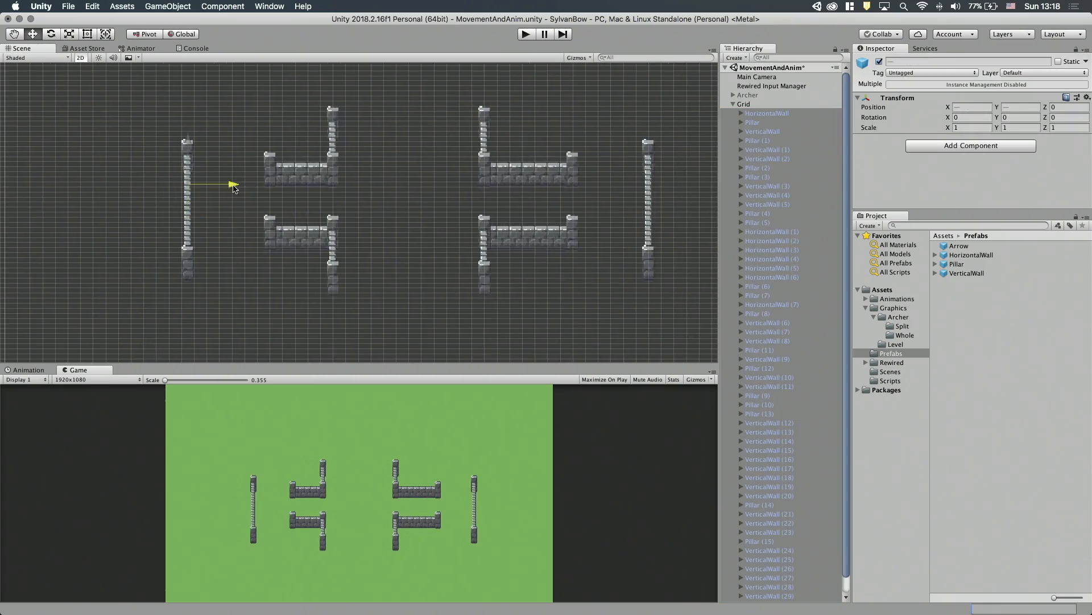
middle_click_drag(446, 154, 434, 203)
scroll(416, 215, "down", 5)
left_click_drag(311, 222, 311, 214)
scroll(448, 227, "up", 4)
Move both long vertical walls outward, placing the right one at X 2.25.
left_click_drag(160, 154, 222, 313)
left_click_drag(238, 206, 185, 206)
left_click_drag(541, 154, 603, 313)
left_click_drag(617, 206, 653, 207)
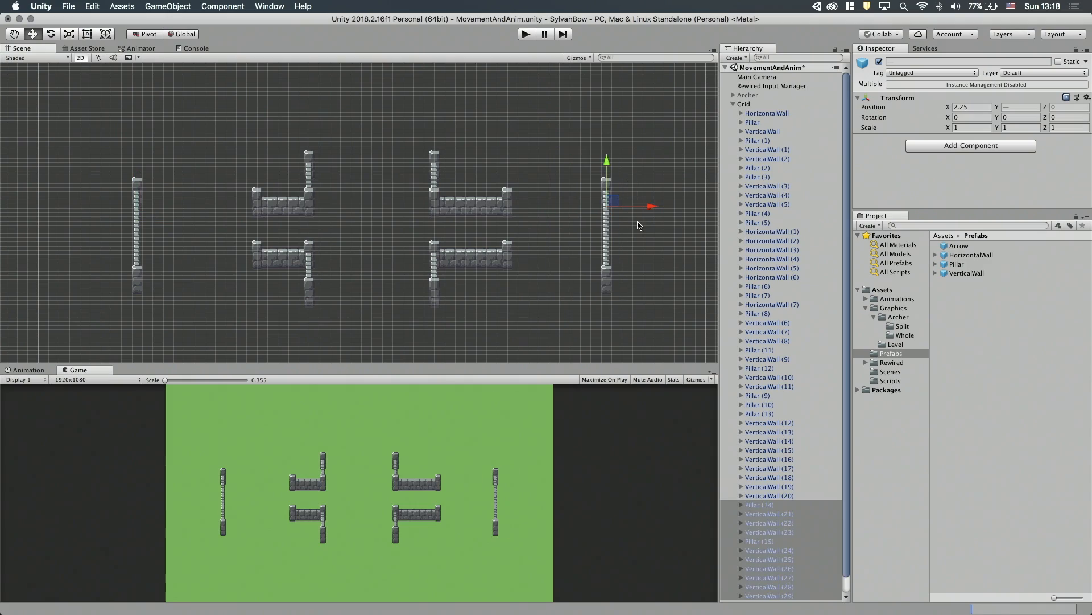
Move the upper wall groups higher and lengthen the left horizontal walls with duplicated pieces.
left_click_drag(231, 133, 526, 225)
left_click_drag(310, 142, 309, 117)
scroll(252, 164, "up", 5)
key("super+d")
left_click_drag(356, 215, 335, 215)
left_click_drag(242, 151, 207, 151)
Raise both long outer vertical walls together to centre them beside the inner walls.
left_click_drag(512, 142, 586, 284)
left_click_drag(105, 144, 174, 269, "shift")
left_click_drag(137, 165, 138, 151)
Build a short horizontal wall between pillars at the level's bottom and place a copy at the top, at Y 1.16.
key("super+d")
scroll(378, 231, "up", 5)
scroll(378, 216, "down", 5)
left_click_drag(347, 199, 464, 261)
key("super+d")
left_click_drag(390, 274, 389, 92)
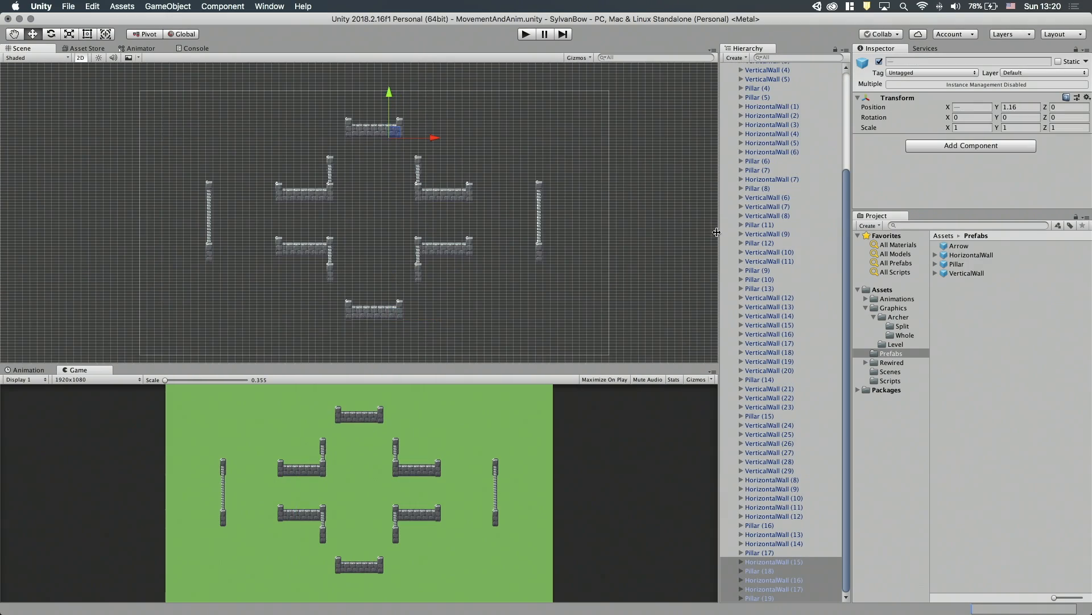
Place grass sprites from the Level graphics folder in the lower part of the scene and scatter duplicates of them.
left_click(895, 344)
left_click(1000, 283)
left_click_drag(983, 310, 493, 324)
left_click(763, 114, "shift")
key("super+d")
left_click_drag(506, 312, 242, 323)
key("super+d")
key("e")
key("super+d")
Add more LevelElements grass sprites around the inner walls and spread duplicated clusters towards the level's upper left.
left_click_drag(407, 210, 376, 255)
left_click_drag(983, 291, 532, 313)
left_click_drag(983, 300, 268, 223)
key("super+d")
Fill the remaining ground inside the camera frame with additional grass sprites and duplicated grass clusters.
key("super+d")
left_click_drag(267, 223, 223, 148)
left_click(1000, 336)
key("super+s")
left_click_drag(983, 328, 197, 300)
left_click_drag(983, 337, 156, 195)
key("super+d")
left_click_drag(234, 271, 614, 202)
key("super+d")
left_click_drag(614, 201, 433, 118)
key("super+d")
key("super+d")
left_click_drag(434, 117, 291, 224)
key("super+d")
key("super+d")
left_click_drag(585, 128, 326, 127)
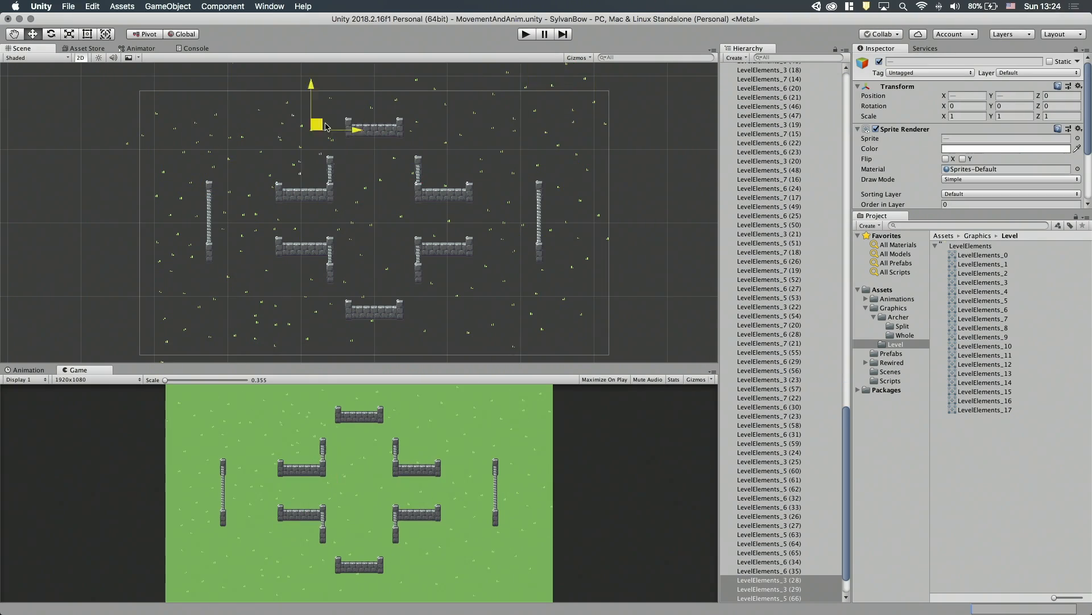
Place flower sprites from LevelElements_13 to LevelElements_16 at scattered spots between and outside the walls.
middle_click_drag(224, 357, 210, 327)
left_click(327, 154)
left_click_drag(985, 391, 414, 211)
left_click_drag(984, 382, 248, 140)
left_click_drag(985, 391, 198, 268)
left_click_drag(985, 401, 523, 293)
left_click_drag(985, 400, 609, 140)
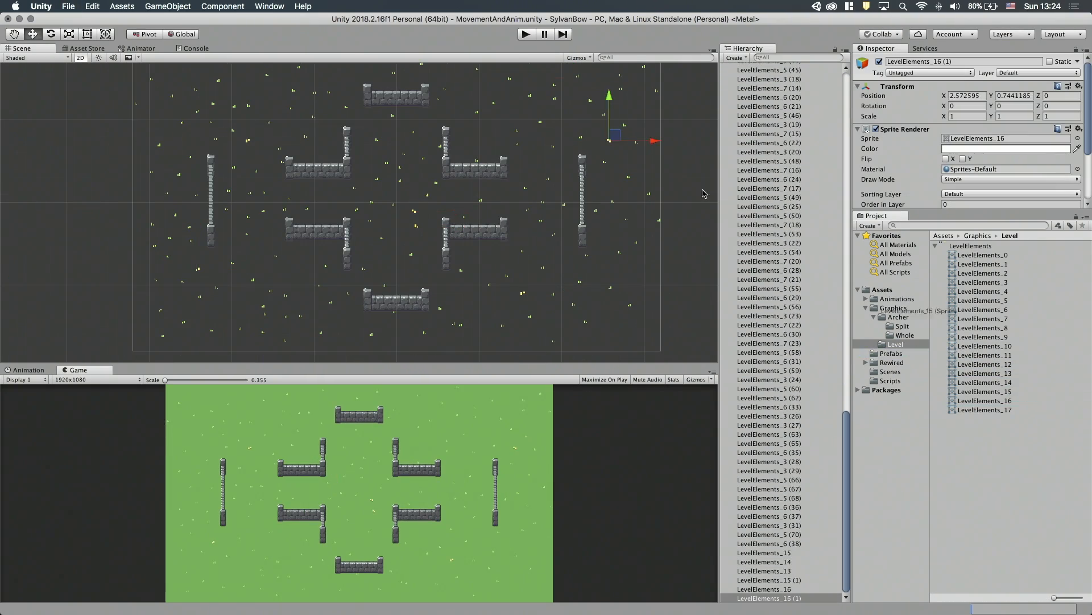
Scatter more copies of LevelElements_13, 15 and 16 across the level and add several LevelElements_17 sprites.
left_click_drag(704, 194, 530, 78)
left_click_drag(985, 391, 149, 205)
left_click_drag(984, 392, 183, 144)
left_click_drag(985, 392, 322, 107)
middle_click_drag(342, 227, 368, 265)
left_click_drag(985, 374, 253, 134)
left_click_drag(985, 400, 399, 296)
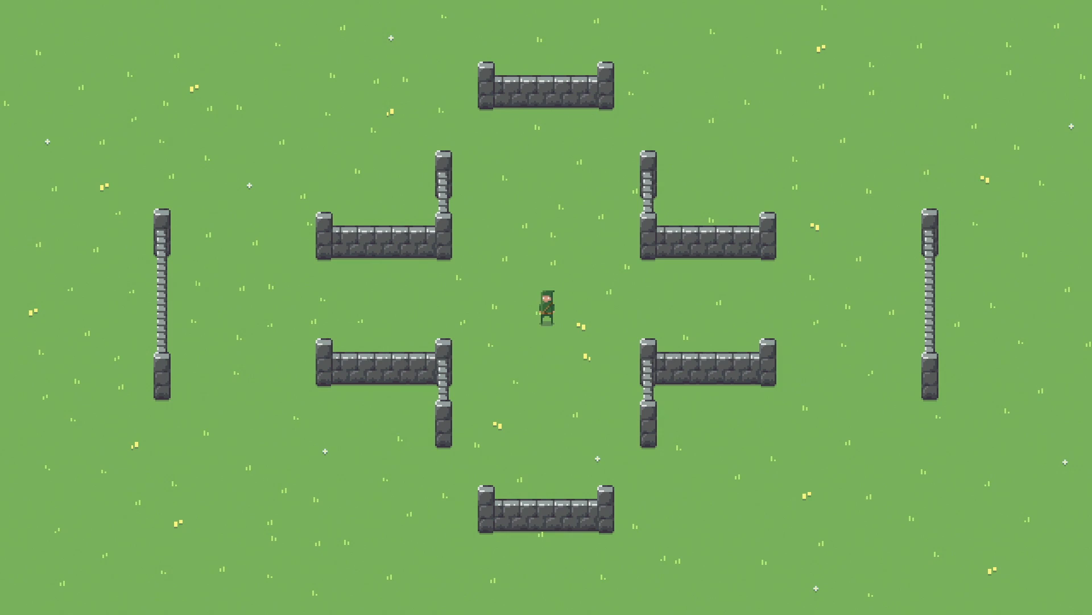
Playtest the level by walking the archer from the left wall gap through the centre and around the upper right wall.
key("a")
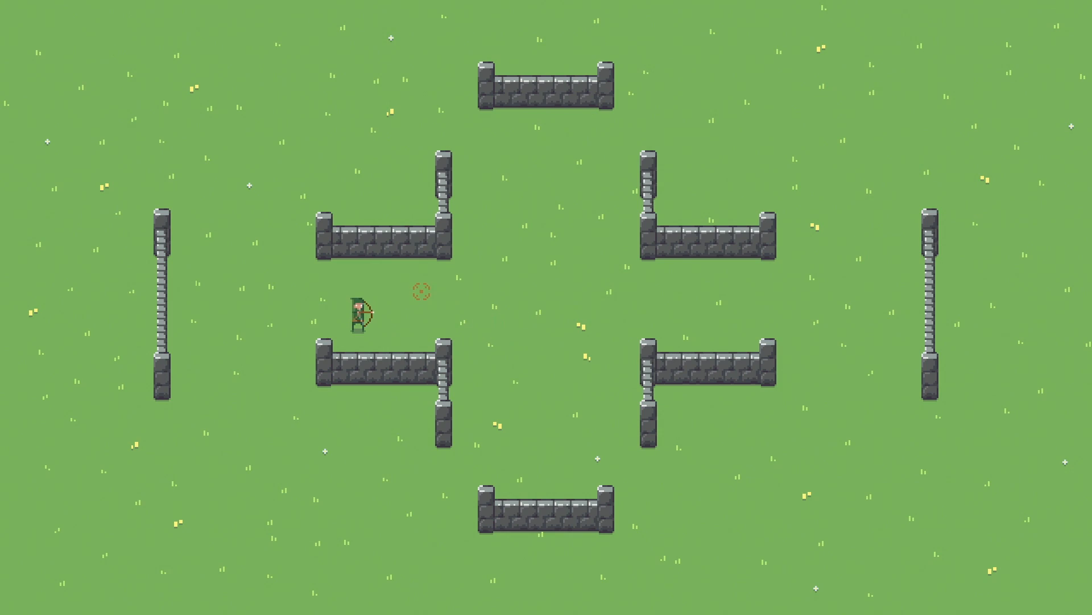
key("d")
key("w")
key("w")
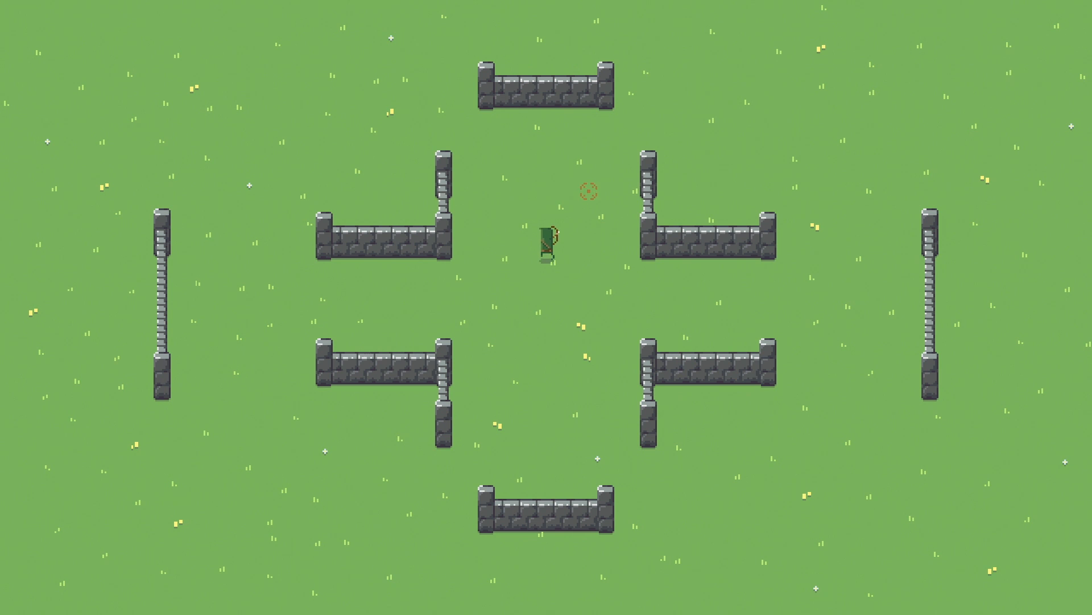
key("d")
key("s")
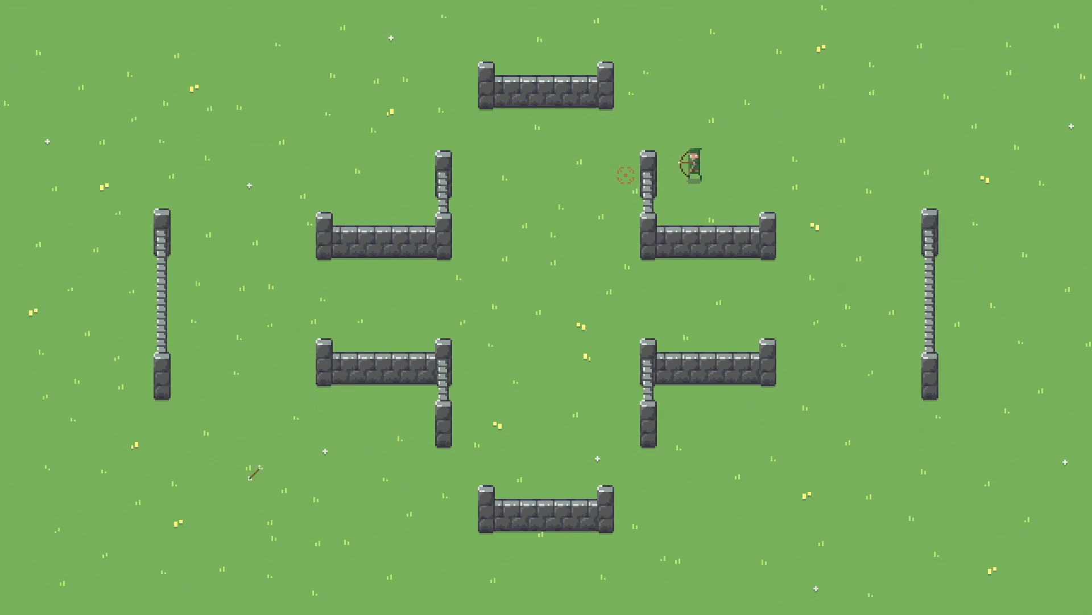
key("w")
key("d")
key("s")
key("s")
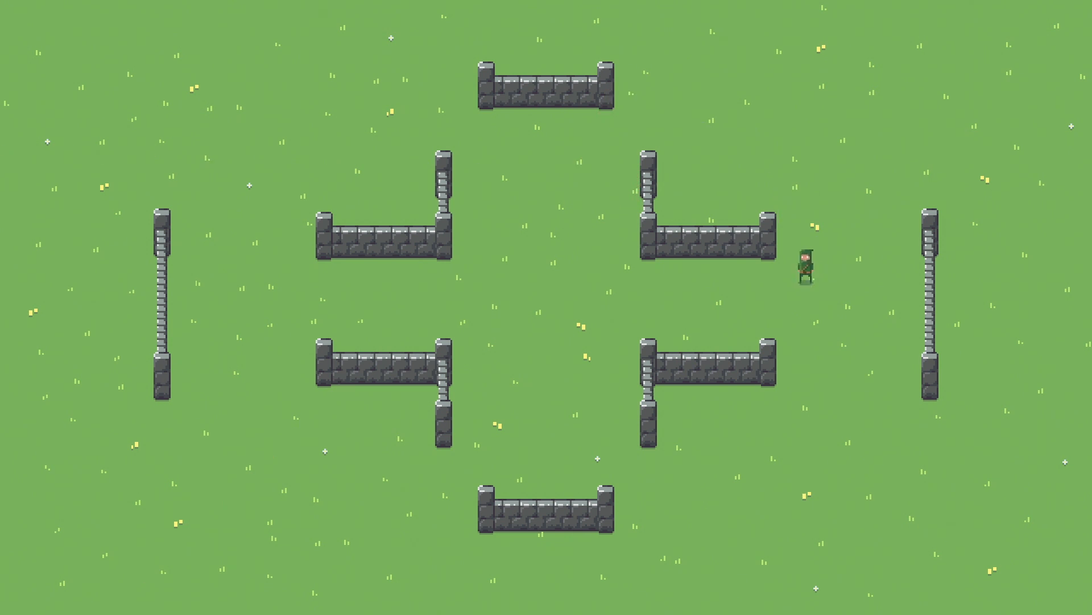
Walk the archer through the lower centre, shoot arrows towards the lower left, and circle the bottom wall.
key("a")
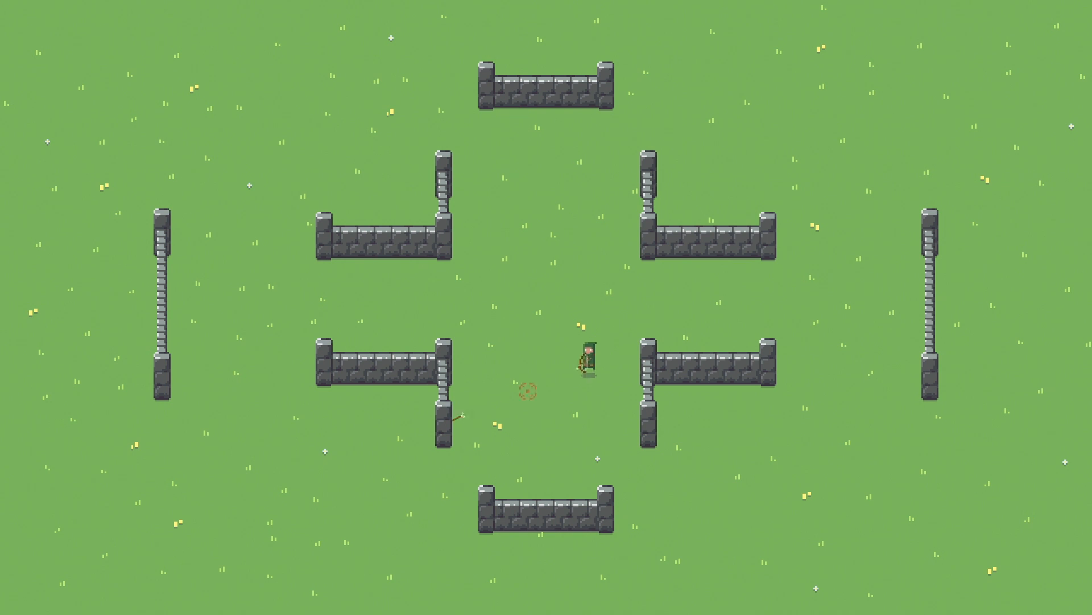
left_click(527, 390)
left_click(489, 444)
key("s")
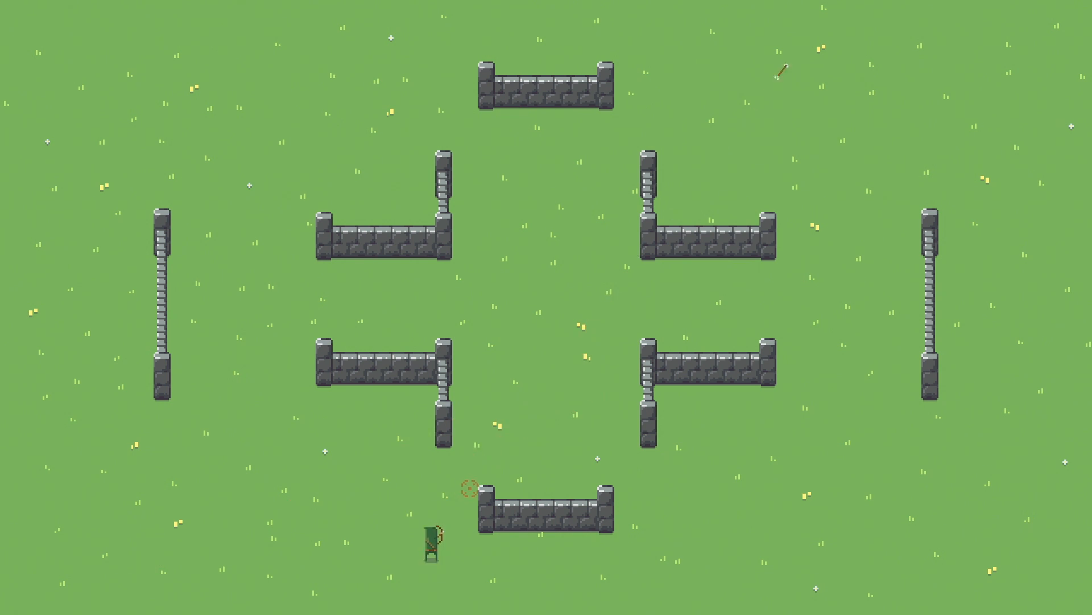
key("d")
key("w")
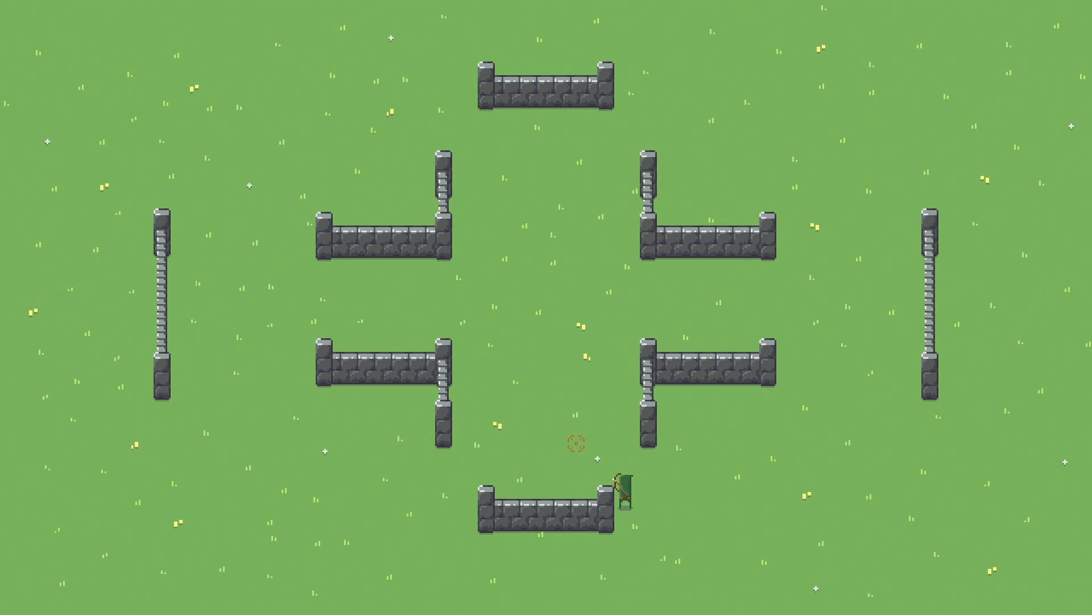
Walk the archer in front of and beside the bottom wall to check the sprite sorting.
key("space")
key("s")
key("a")
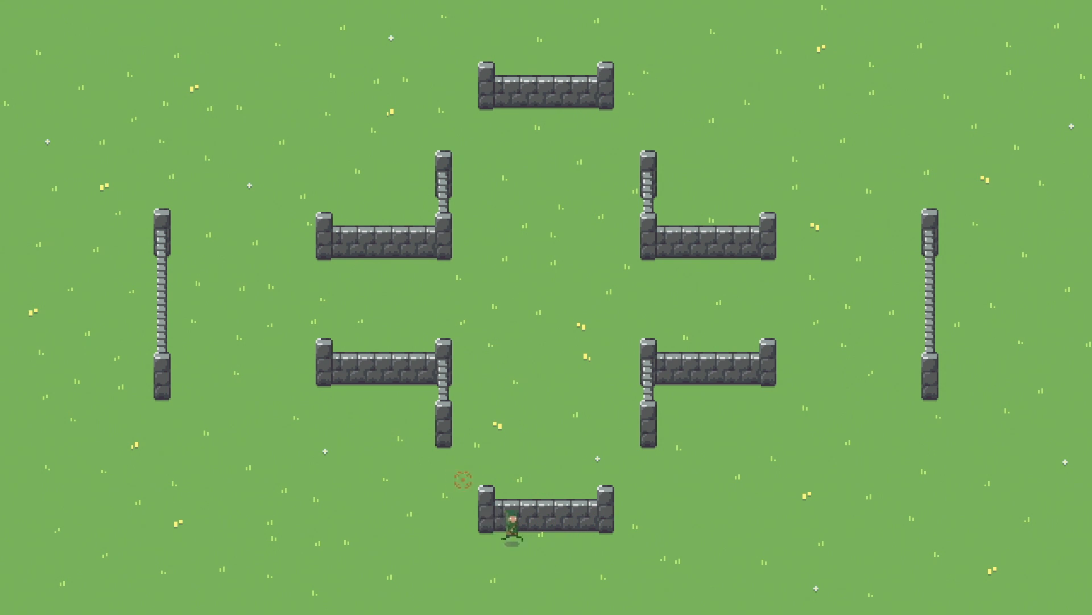
key("d")
key("w")
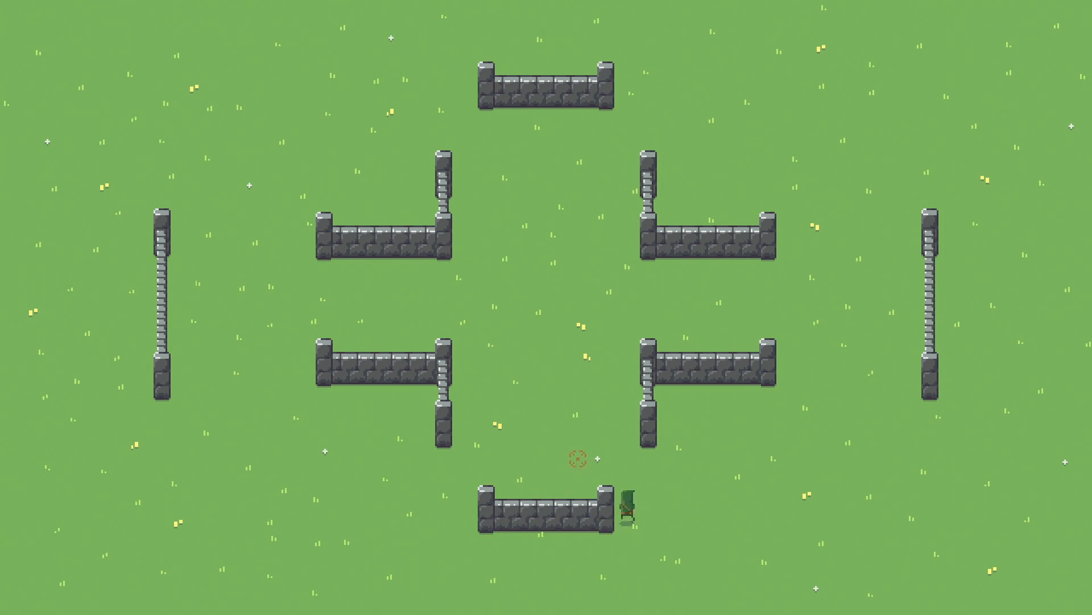
key("a")
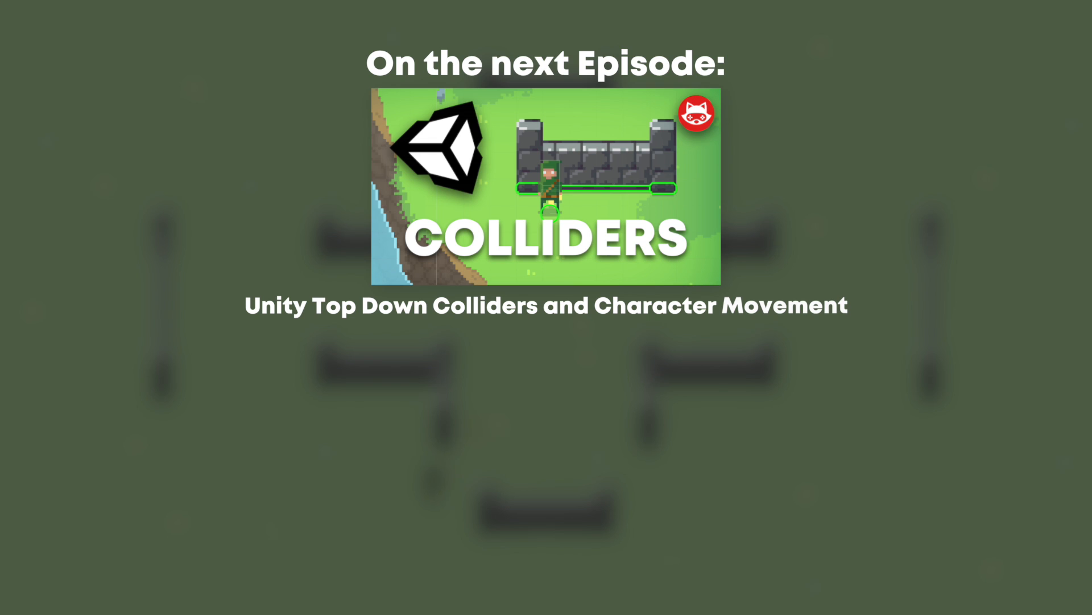
key("d")
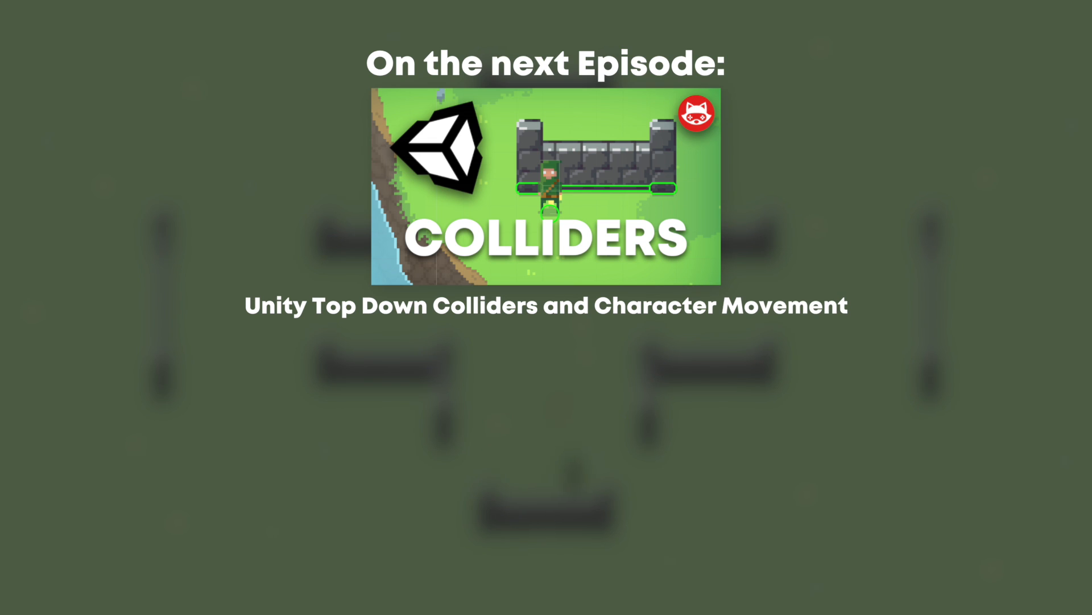
key("a")
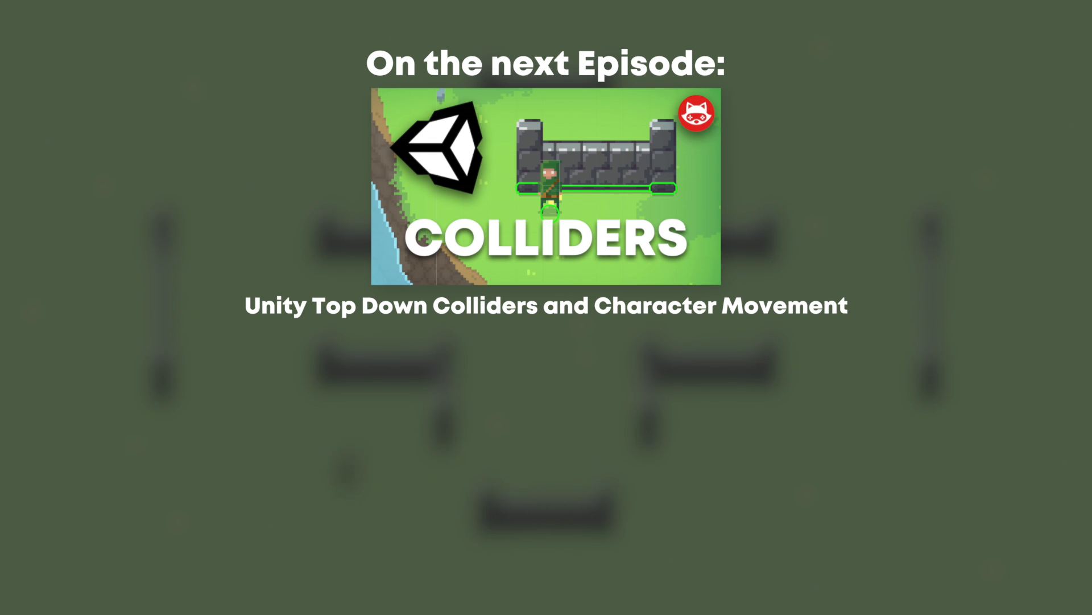